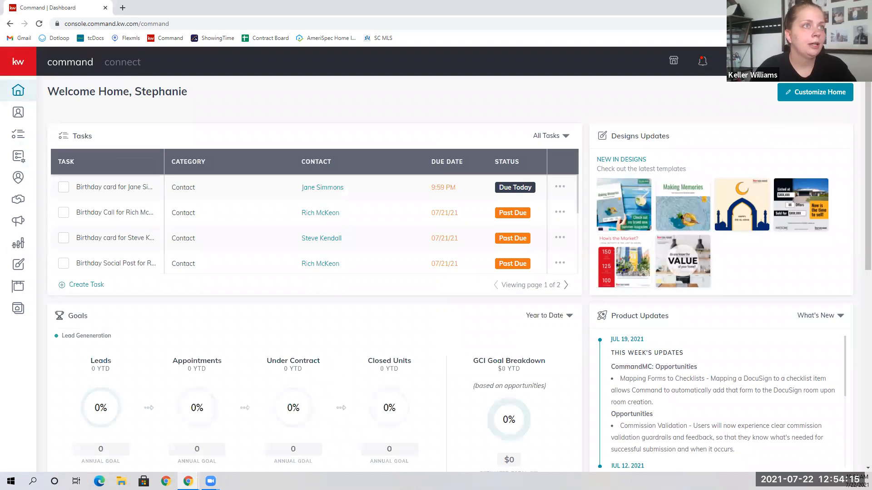
{"action": "left_click", "coordinate": [766, 62]}
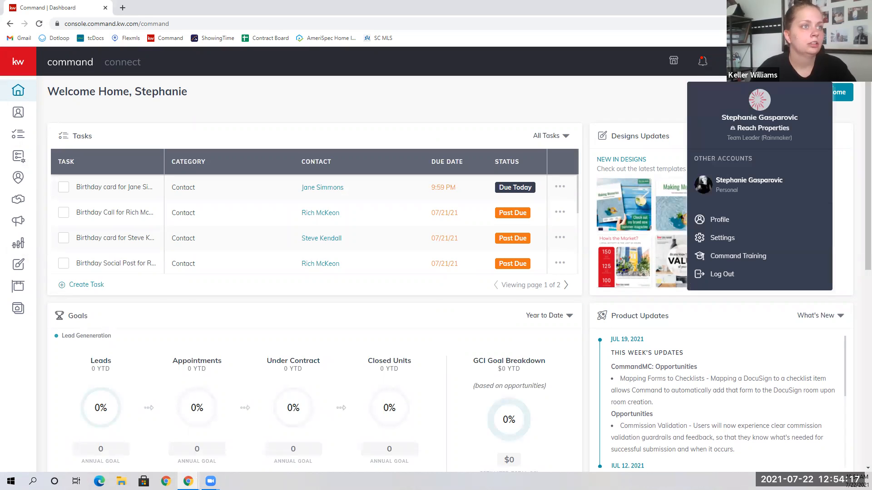
{"action": "left_click", "coordinate": [732, 250]}
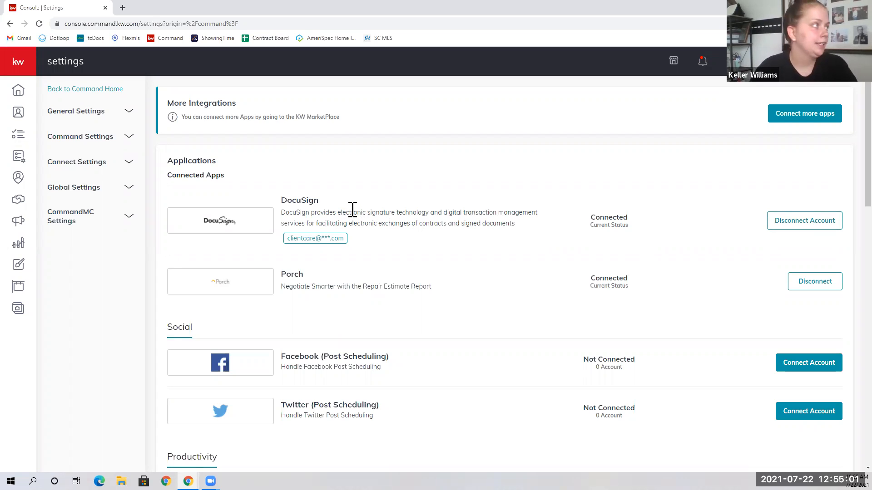
Start a new opportunity from your personal pipeline and focus the Client search field.
{"action": "left_click", "coordinate": [26, 204]}
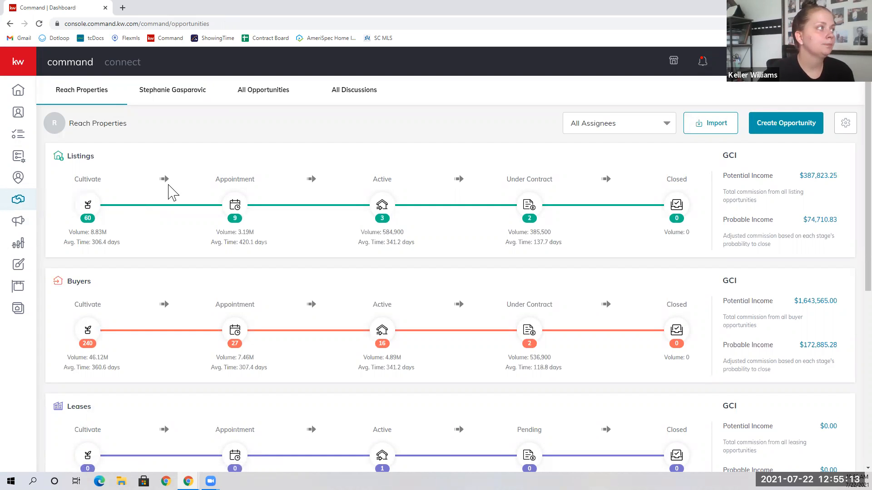
{"action": "left_click", "coordinate": [172, 93]}
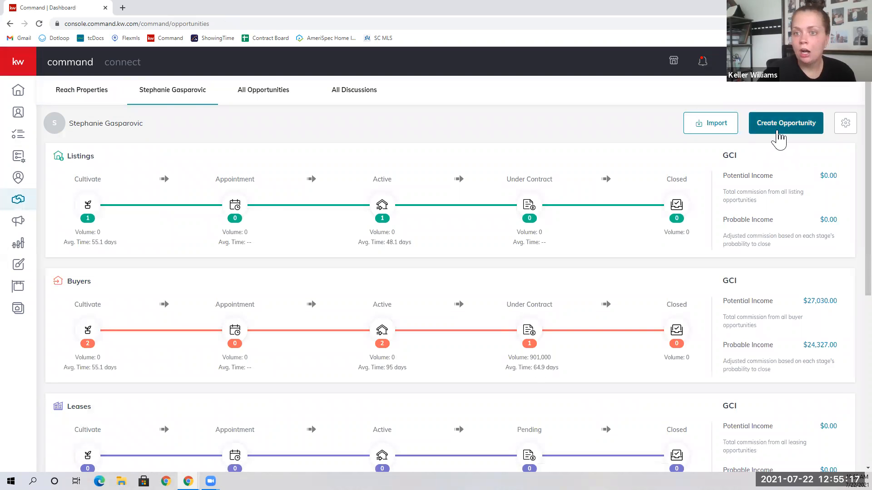
{"action": "left_click", "coordinate": [778, 131]}
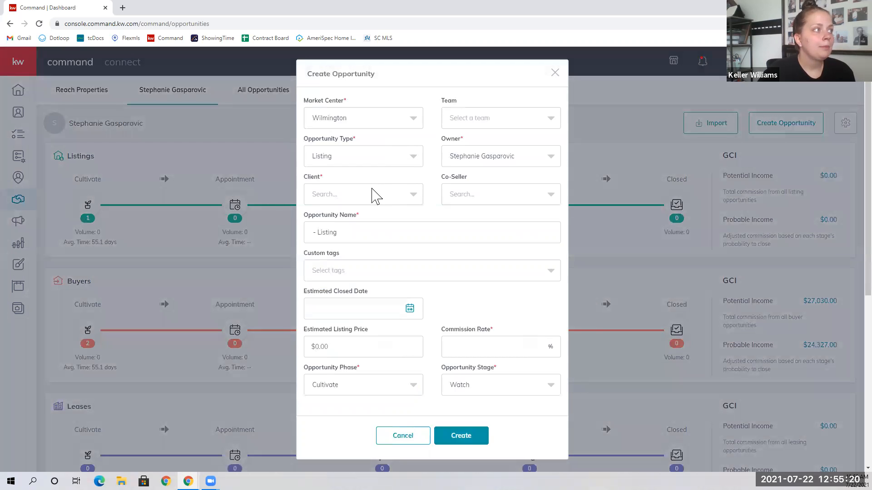
{"action": "left_click", "coordinate": [375, 196]}
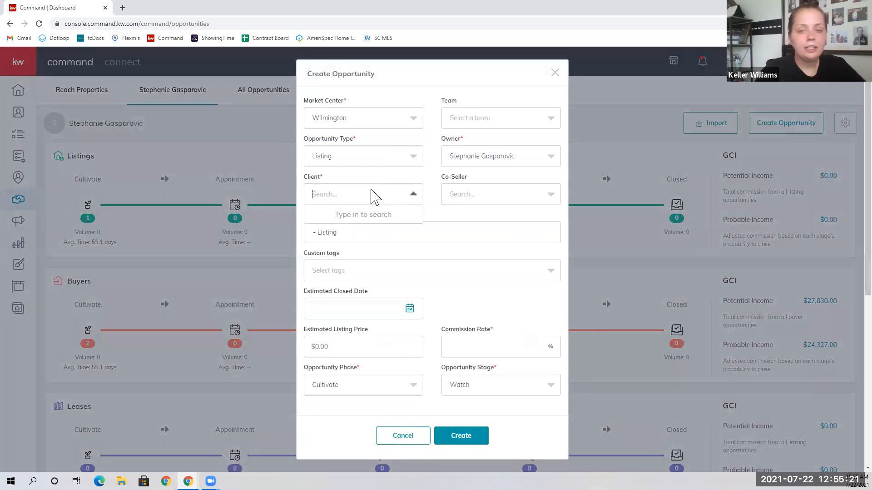
Select the client from the search and set the estimated closing date to 8/12/2021.
{"action": "type", "text": "elisa"}
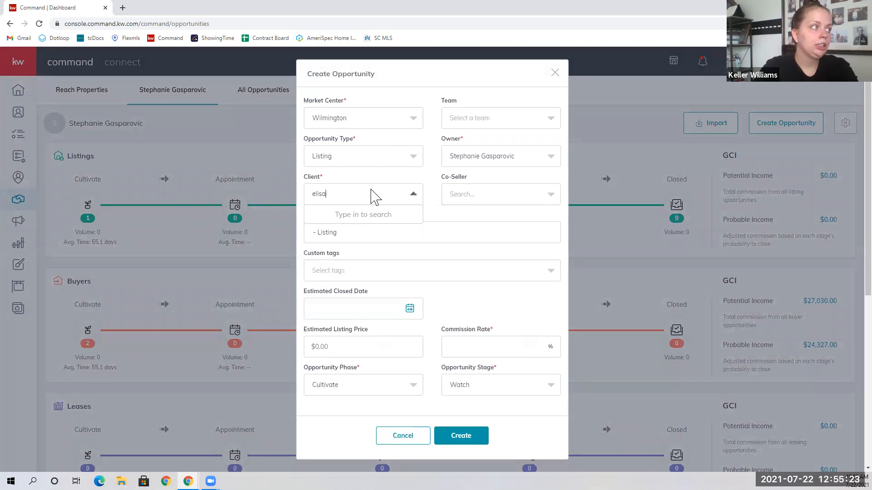
{"action": "left_click", "coordinate": [363, 258]}
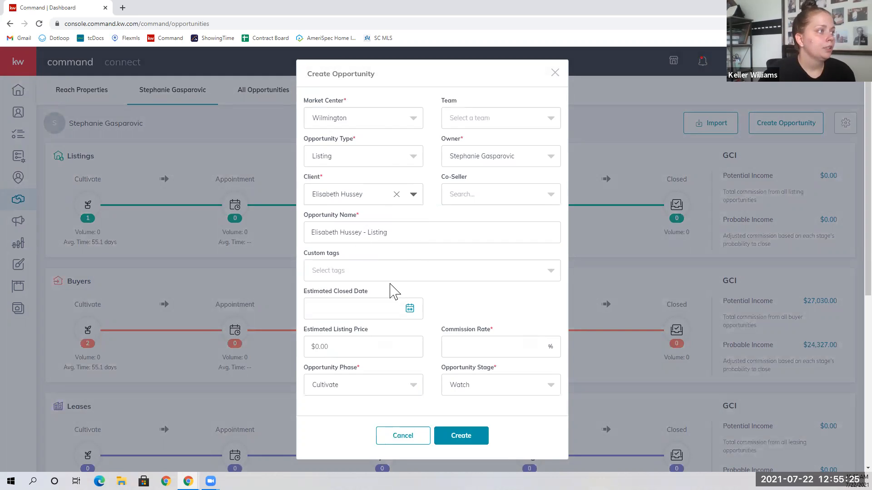
{"action": "left_click", "coordinate": [410, 309]}
{"action": "left_click", "coordinate": [432, 336]}
{"action": "left_click", "coordinate": [395, 383]}
Set commission rate 3, phase Active, stage Negotiations, and create the opportunity.
{"action": "left_click", "coordinate": [468, 350]}
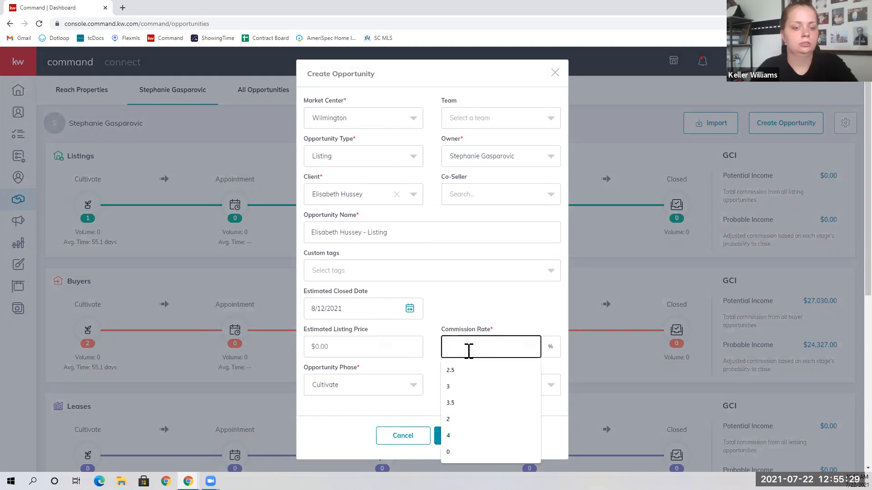
{"action": "type", "text": "3"}
{"action": "left_click", "coordinate": [411, 386]}
{"action": "left_click", "coordinate": [399, 360]}
{"action": "left_click", "coordinate": [505, 399]}
{"action": "left_click", "coordinate": [472, 360]}
{"action": "left_click", "coordinate": [460, 436]}
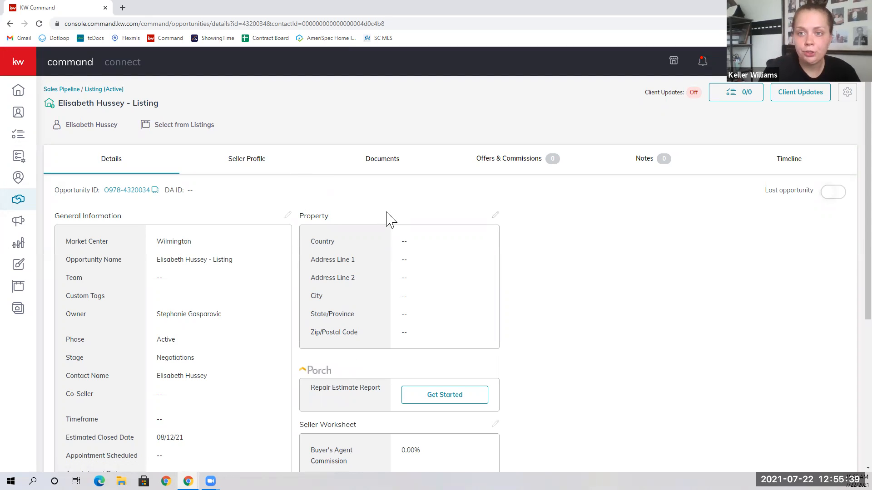
Start a DocuSign transaction from the opportunity's Documents tab.
{"action": "left_click", "coordinate": [383, 169]}
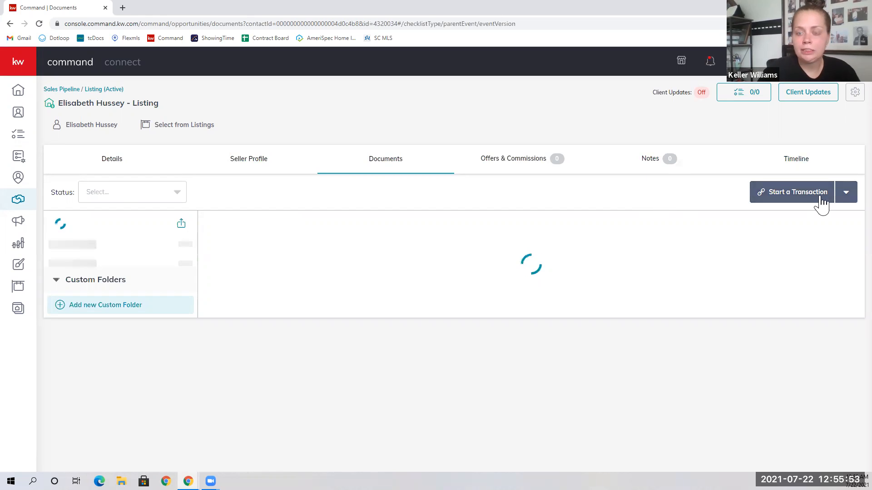
{"action": "left_click", "coordinate": [846, 196]}
{"action": "left_click", "coordinate": [779, 231]}
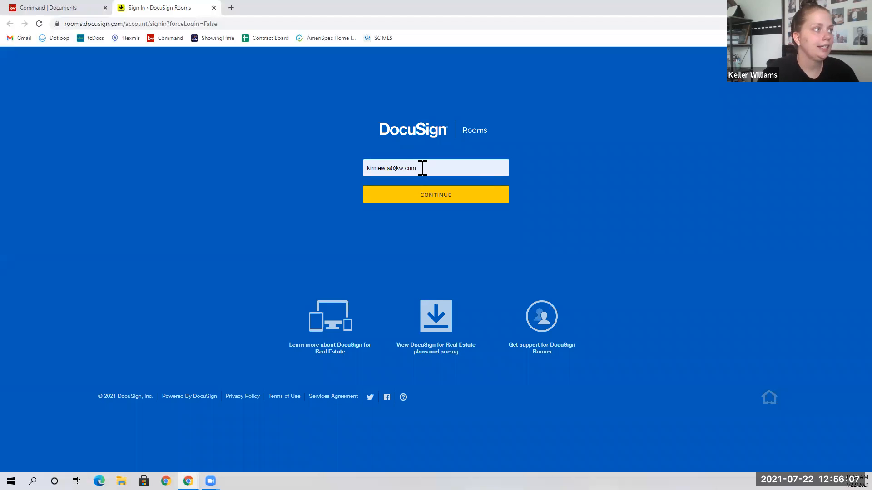
Sign in to DocuSign Rooms with the saved brokerage account e-mail and password.
{"action": "left_click", "coordinate": [422, 168]}
{"action": "left_click", "coordinate": [404, 350]}
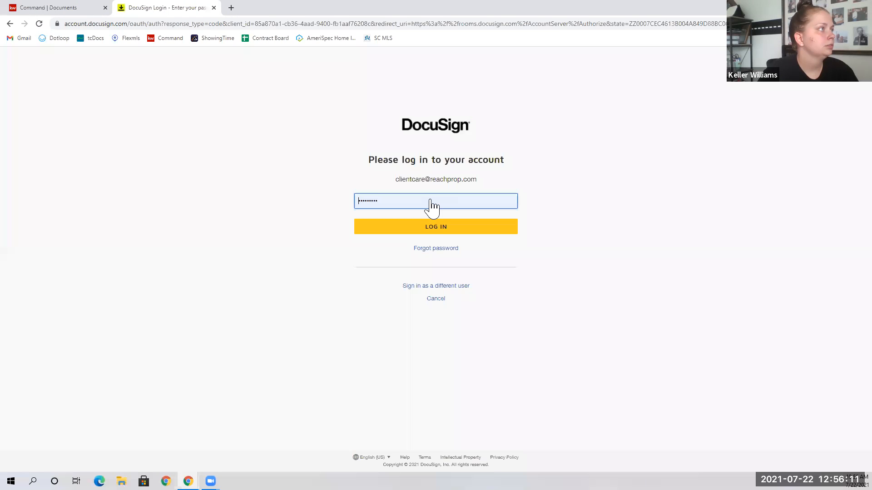
{"action": "left_click", "coordinate": [436, 229]}
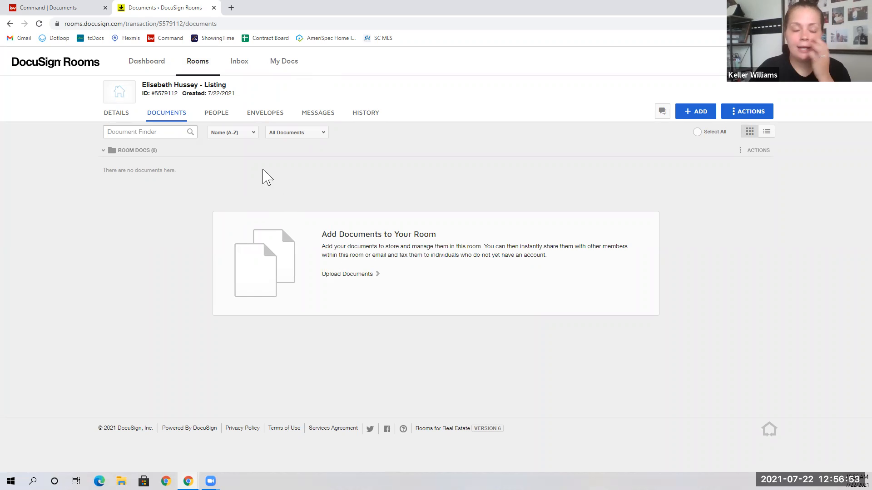
Open the listing room's Details page and switch it into edit mode.
{"action": "left_click", "coordinate": [128, 118]}
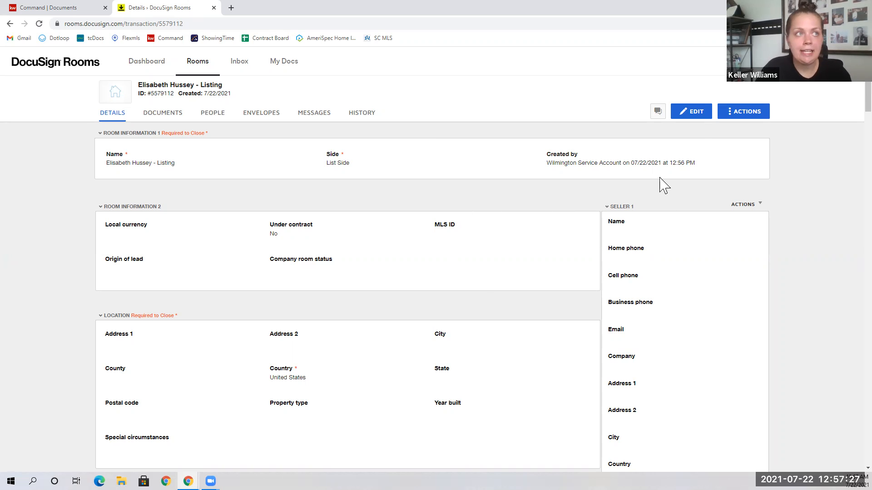
{"action": "left_click", "coordinate": [697, 113]}
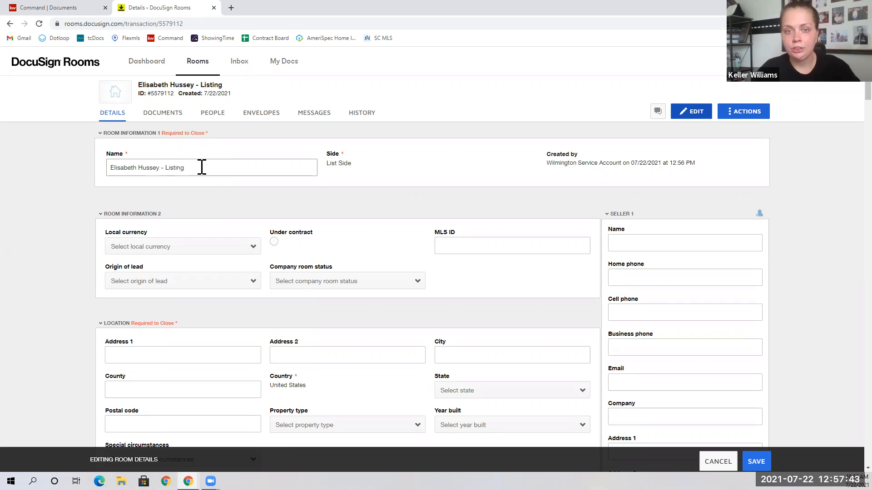
Append '- 123 Main Street' to the room name and enter Seller 1's name and e-mail.
{"action": "type", "text": "- "}
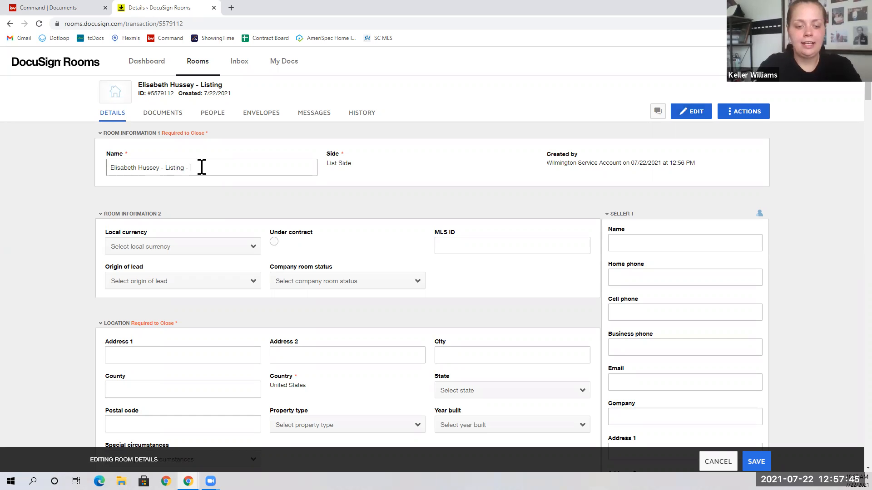
{"action": "type", "text": "123 Main Street"}
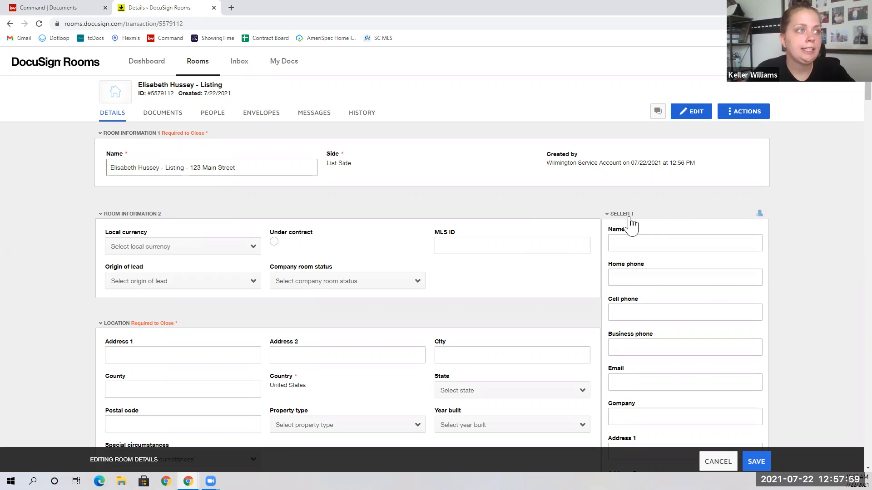
{"action": "left_click", "coordinate": [638, 243]}
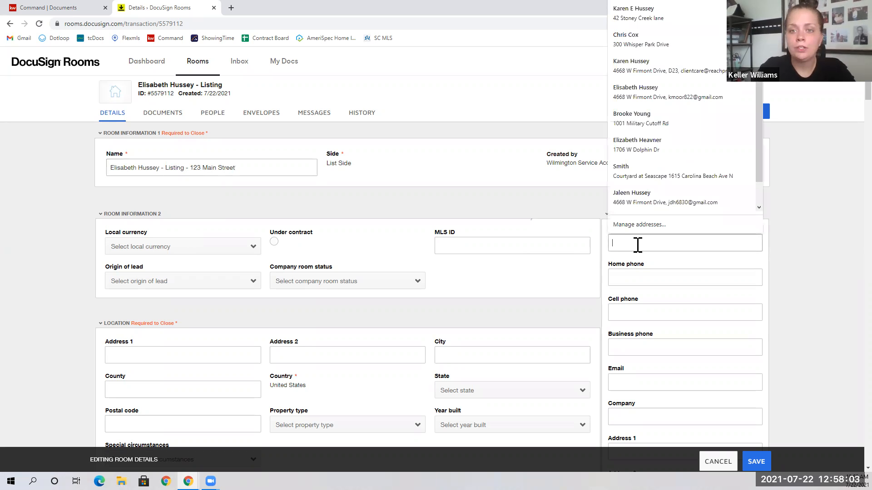
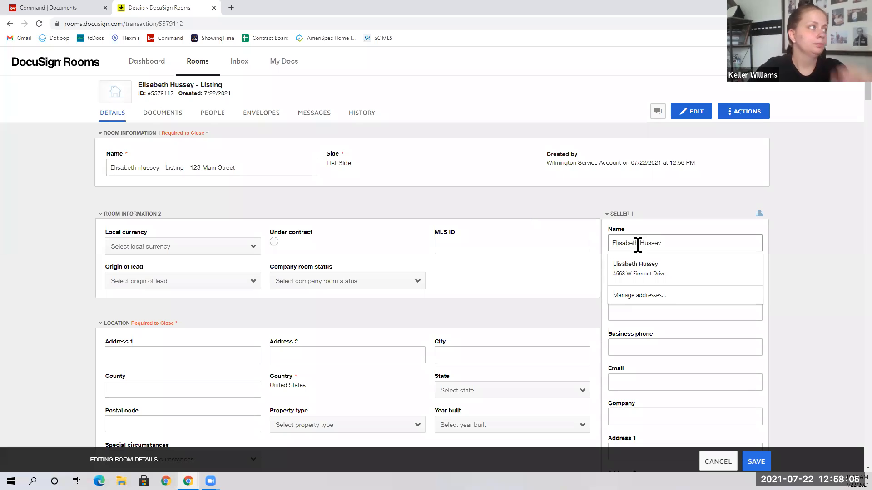
{"action": "left_click", "coordinate": [833, 274]}
{"action": "scroll", "coordinate": [645, 318], "scroll_direction": "down", "scroll_amount": 1}
{"action": "left_click", "coordinate": [628, 334]}
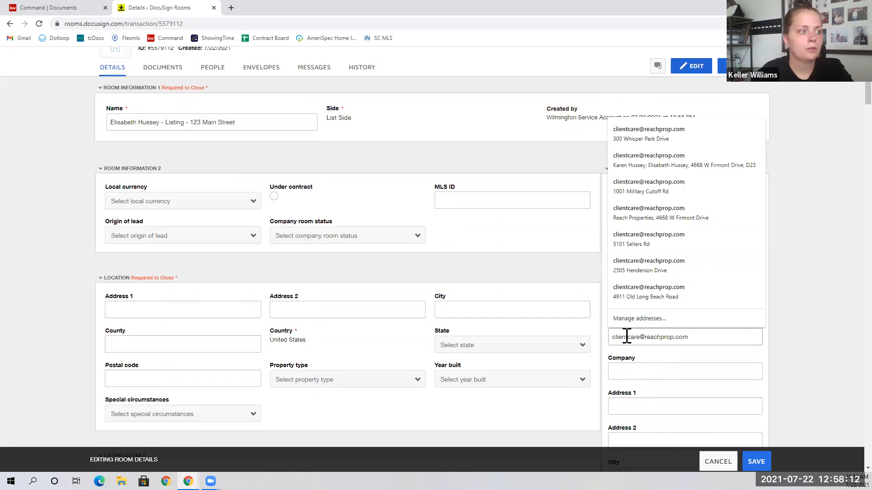
{"action": "scroll", "coordinate": [727, 342], "scroll_direction": "down", "scroll_amount": 6}
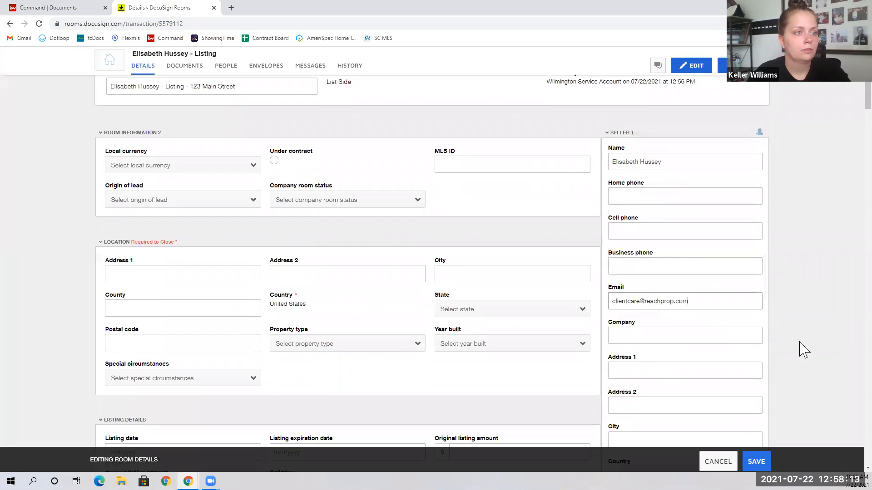
{"action": "scroll", "coordinate": [693, 336], "scroll_direction": "down", "scroll_amount": 2}
{"action": "left_click", "coordinate": [663, 296]}
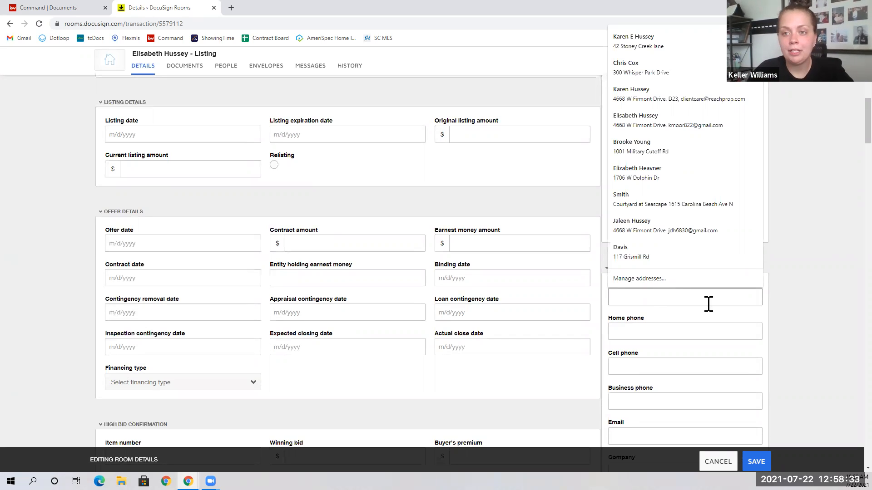
Enter Listing Agent 1's name, correcting a mistyped letter.
{"action": "left_click", "coordinate": [812, 316]}
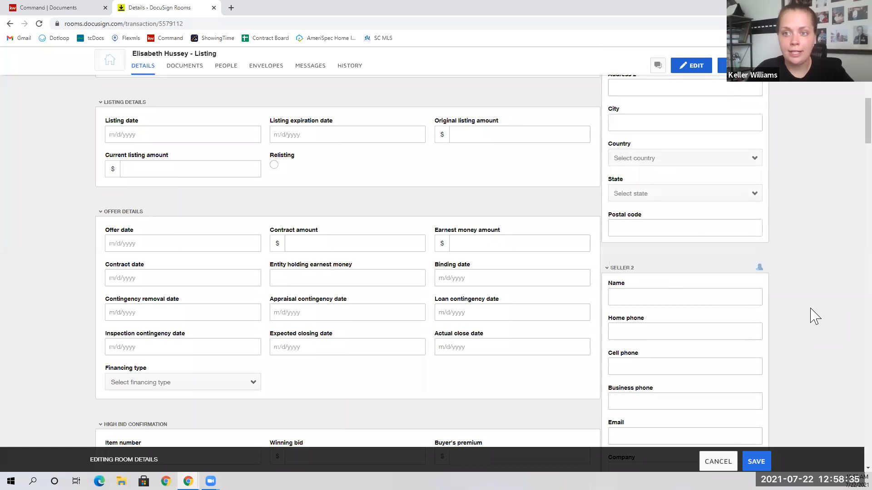
{"action": "scroll", "coordinate": [745, 316], "scroll_direction": "down", "scroll_amount": 5}
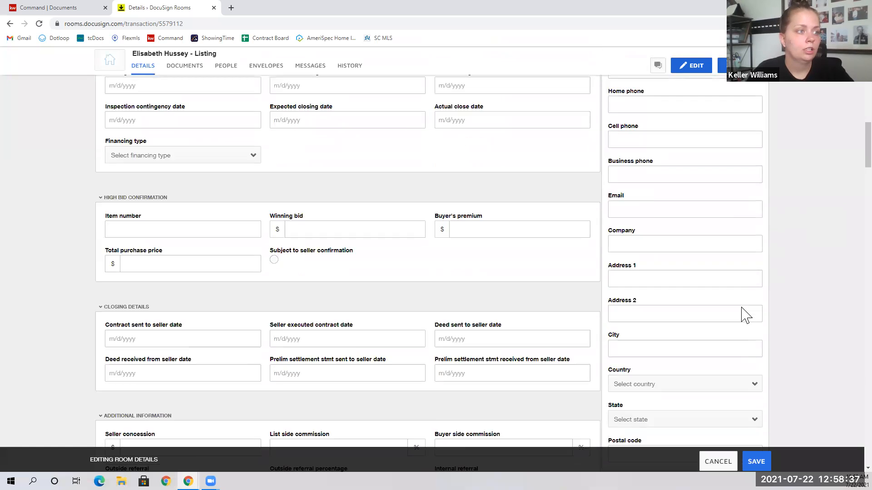
{"action": "scroll", "coordinate": [744, 316], "scroll_direction": "down", "scroll_amount": 5}
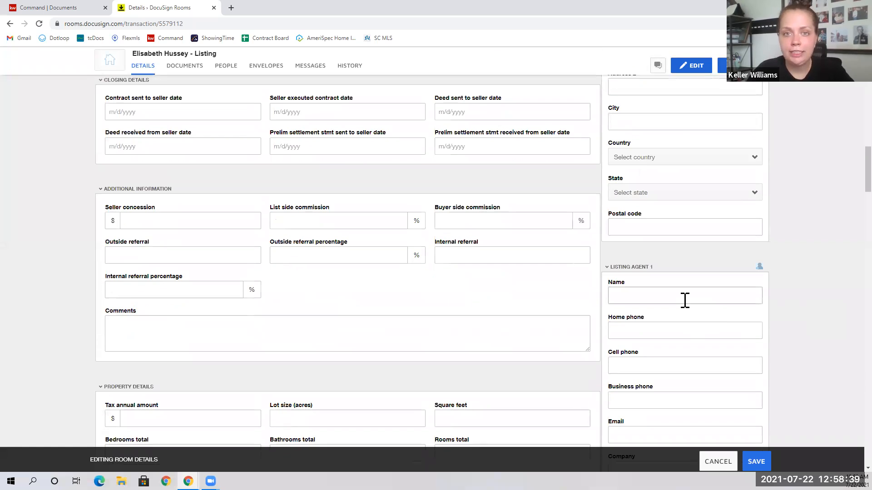
{"action": "left_click", "coordinate": [683, 298]}
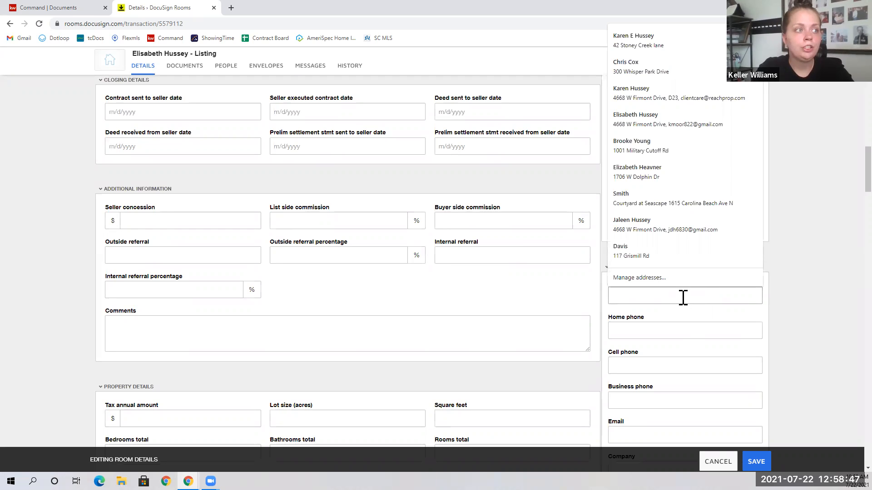
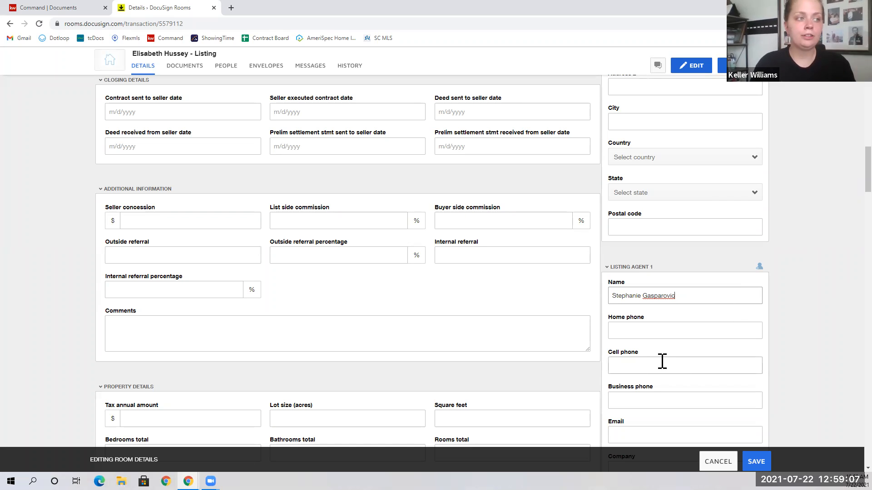
Fill in Listing Agent 1's e-mail, company Keller Williams Innovate and 1001 Military Cutoff, Suite 100 address.
{"action": "scroll", "coordinate": [633, 352], "scroll_direction": "down", "scroll_amount": 2}
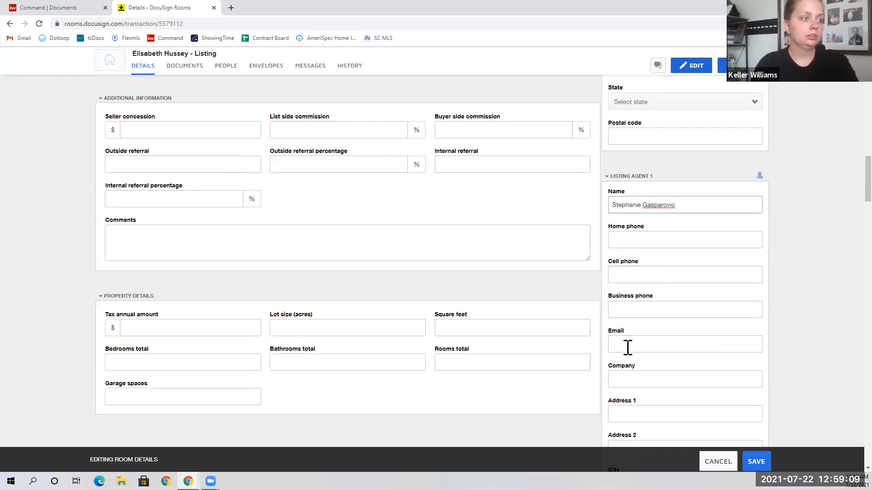
{"action": "left_click", "coordinate": [627, 346]}
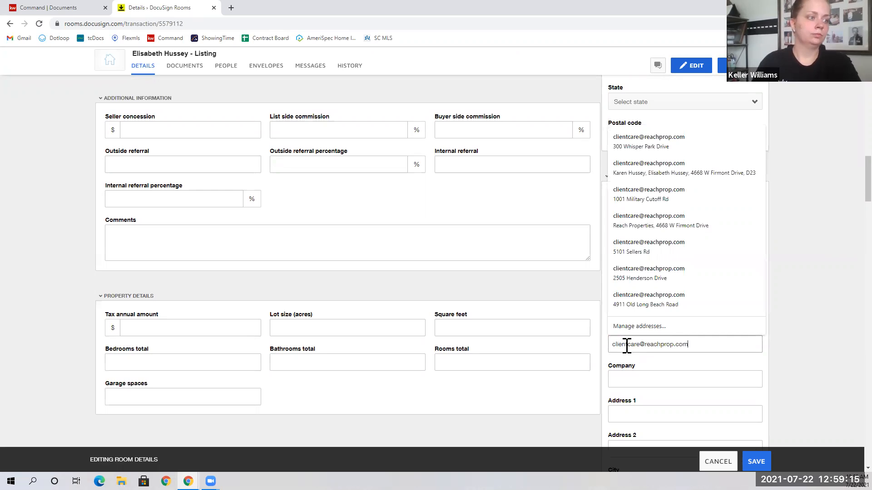
{"action": "scroll", "coordinate": [626, 345], "scroll_direction": "down", "scroll_amount": 1}
{"action": "left_click", "coordinate": [627, 331]}
{"action": "type", "text": "Keller W"}
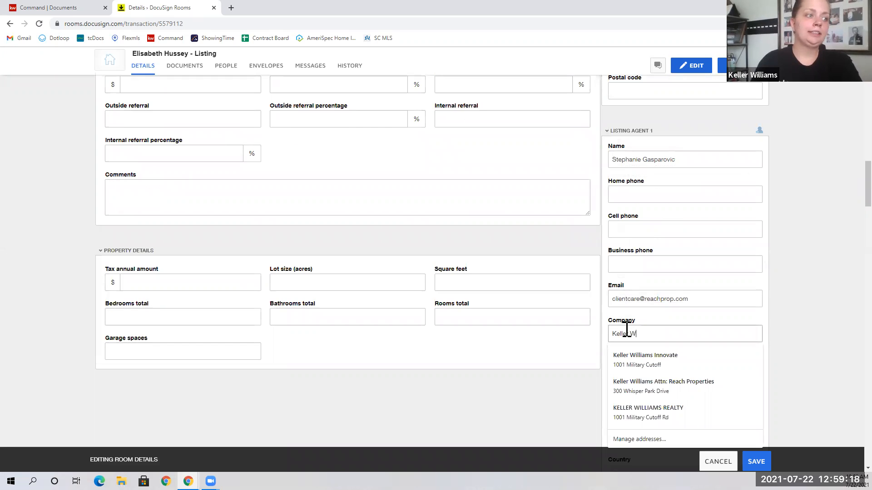
{"action": "left_click", "coordinate": [647, 356]}
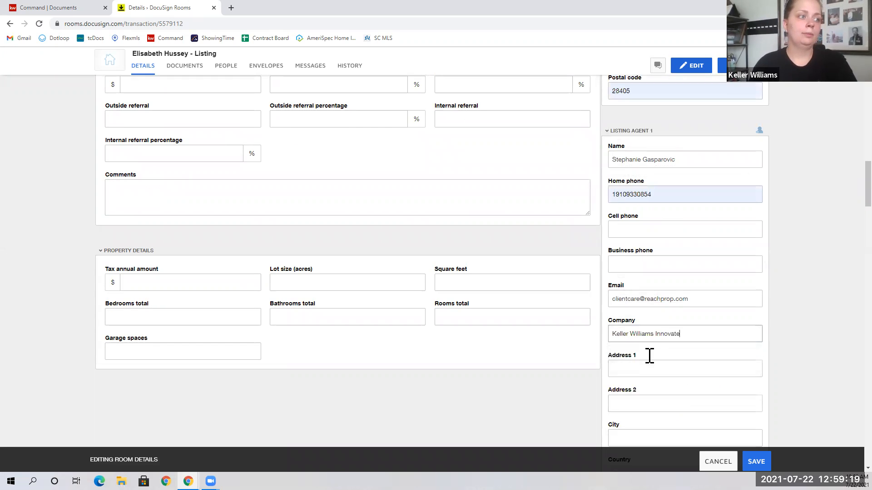
{"action": "scroll", "coordinate": [636, 313], "scroll_direction": "down", "scroll_amount": 1}
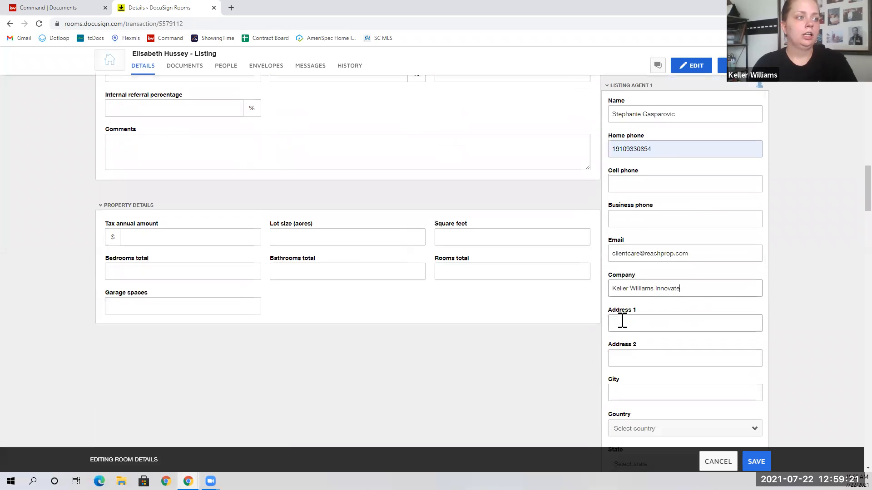
{"action": "left_click", "coordinate": [623, 320]}
{"action": "left_click", "coordinate": [650, 40]}
Clear Listing Agent 2's autofilled home phone and company name.
{"action": "scroll", "coordinate": [695, 284], "scroll_direction": "down", "scroll_amount": 5}
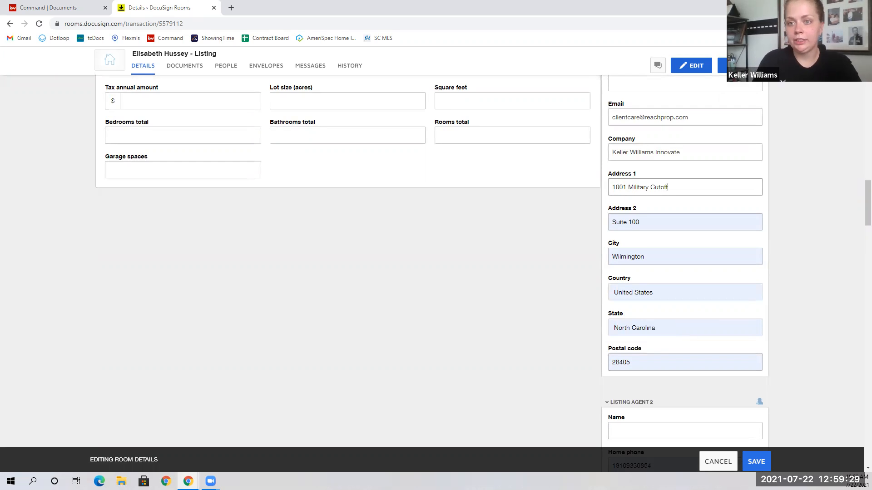
{"action": "scroll", "coordinate": [658, 362], "scroll_direction": "down", "scroll_amount": 1}
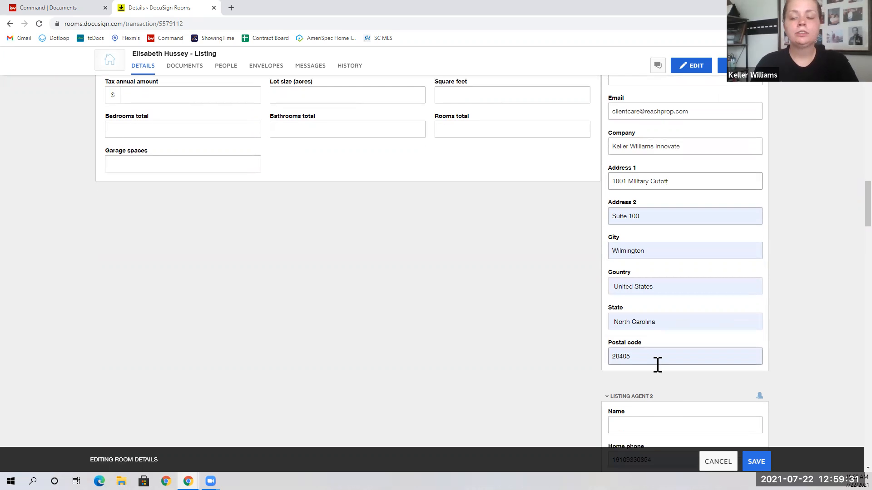
{"action": "scroll", "coordinate": [631, 383], "scroll_direction": "down", "scroll_amount": 1}
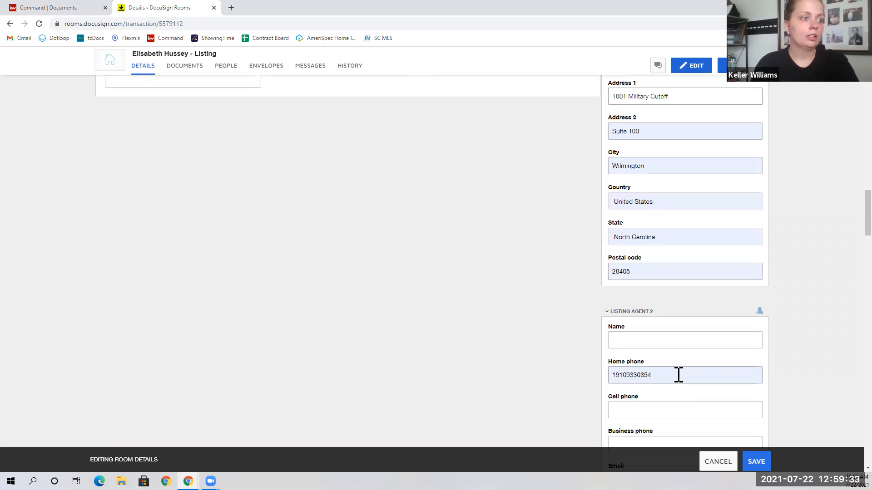
{"action": "double_click", "coordinate": [677, 375]}
{"action": "key", "text": "Delete"}
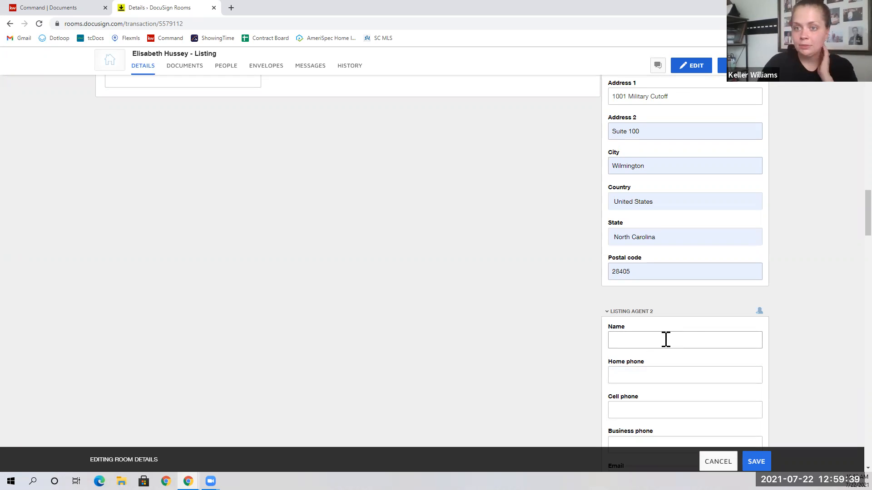
{"action": "scroll", "coordinate": [592, 331], "scroll_direction": "down", "scroll_amount": 3}
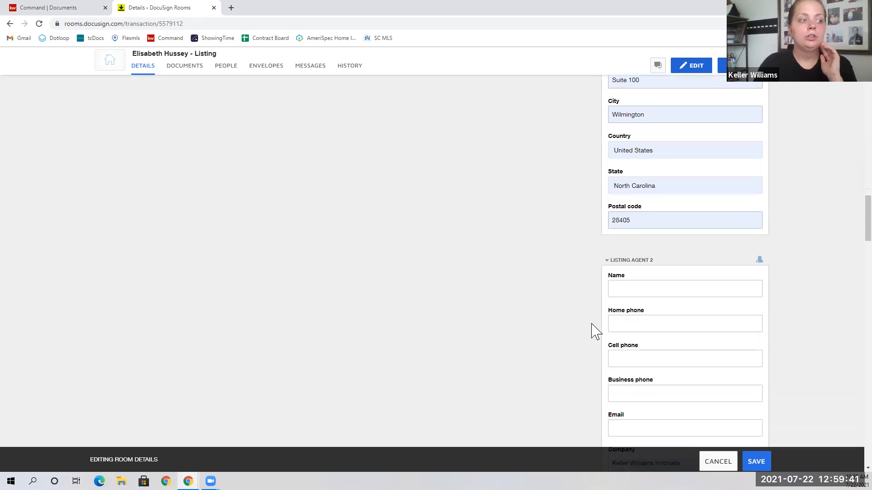
{"action": "triple_click", "coordinate": [643, 377]}
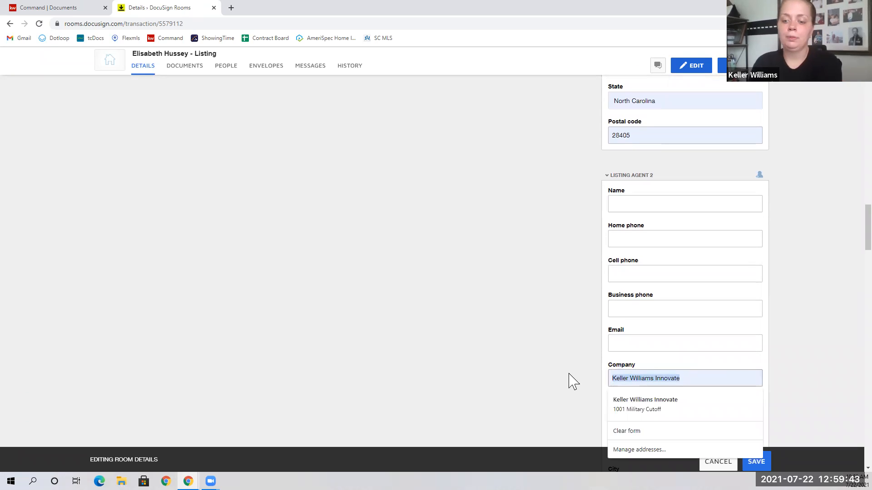
{"action": "key", "text": "Delete"}
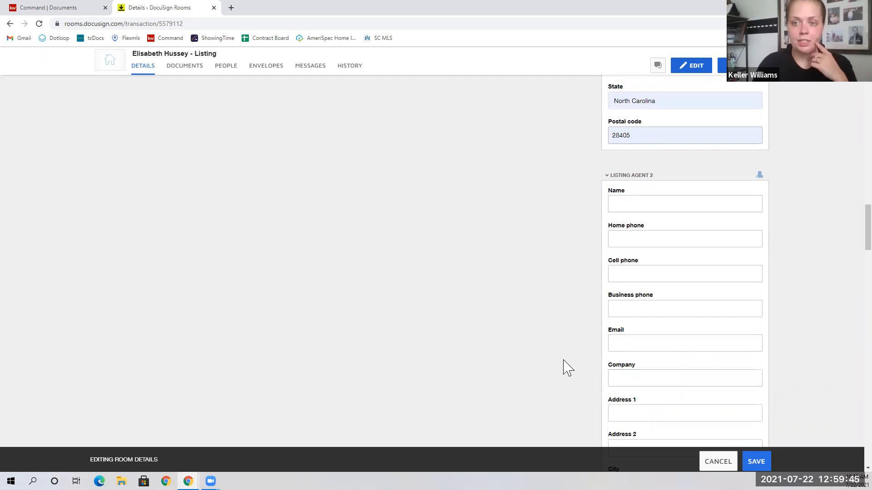
Move down to Buyer 1's Name field and scroll through the remaining detail fields.
{"action": "scroll", "coordinate": [565, 366], "scroll_direction": "down", "scroll_amount": 5}
{"action": "scroll", "coordinate": [565, 366], "scroll_direction": "down", "scroll_amount": 5}
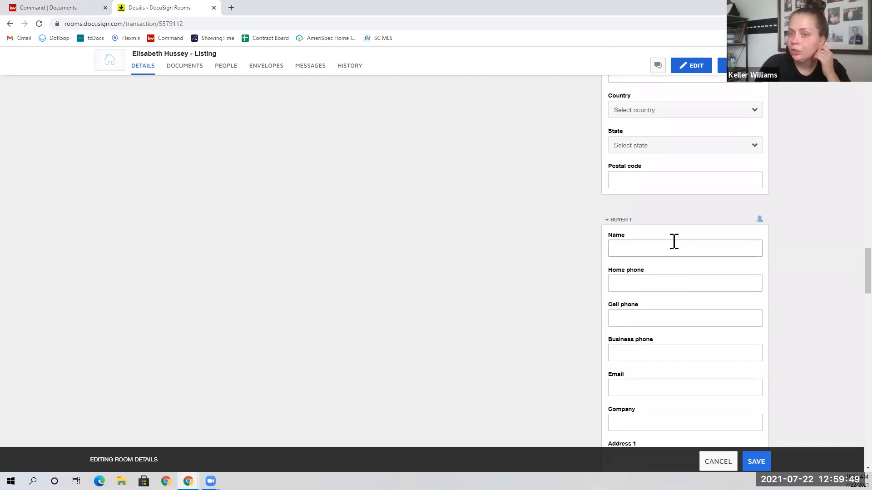
{"action": "left_click", "coordinate": [661, 248]}
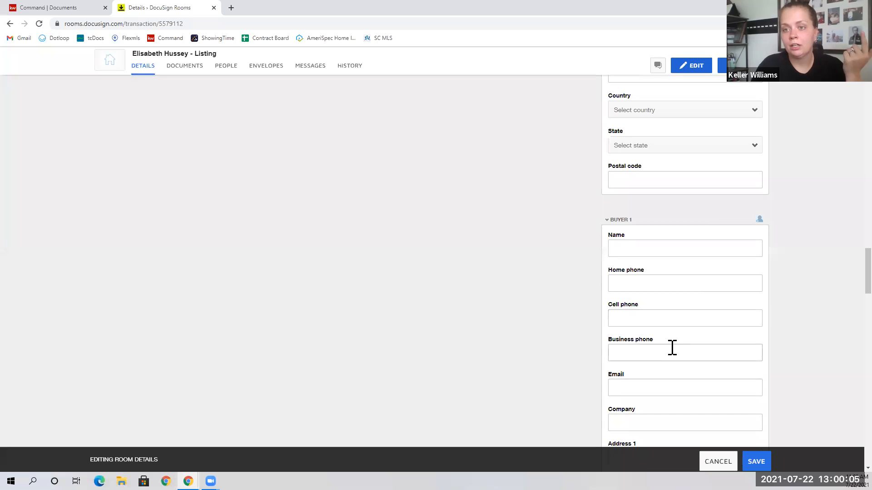
{"action": "scroll", "coordinate": [669, 356], "scroll_direction": "down", "scroll_amount": 4}
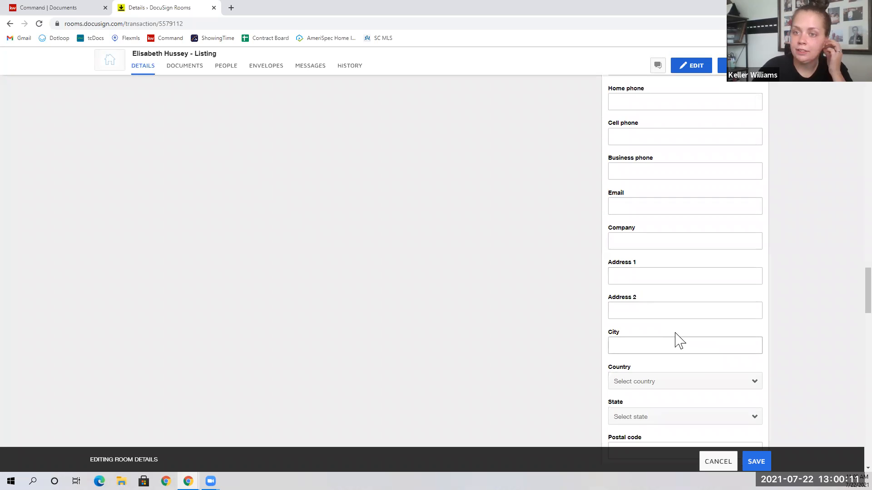
{"action": "scroll", "coordinate": [647, 335], "scroll_direction": "down", "scroll_amount": 5}
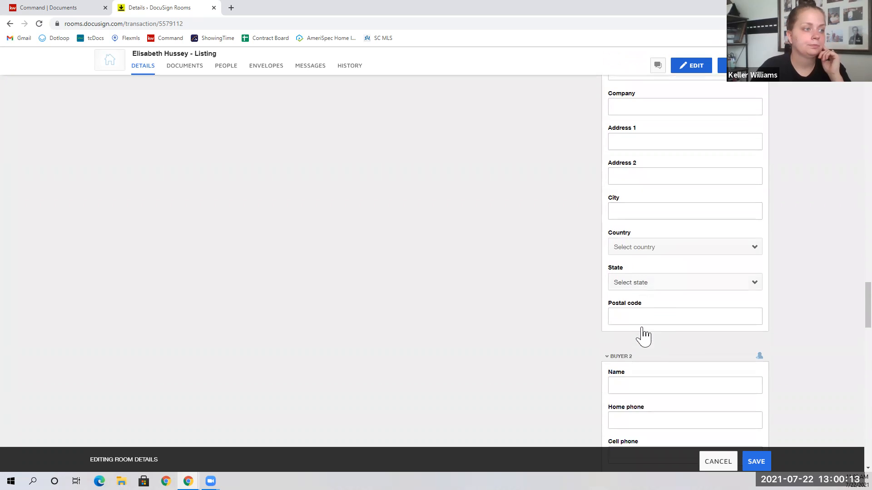
{"action": "scroll", "coordinate": [644, 335], "scroll_direction": "down", "scroll_amount": 1}
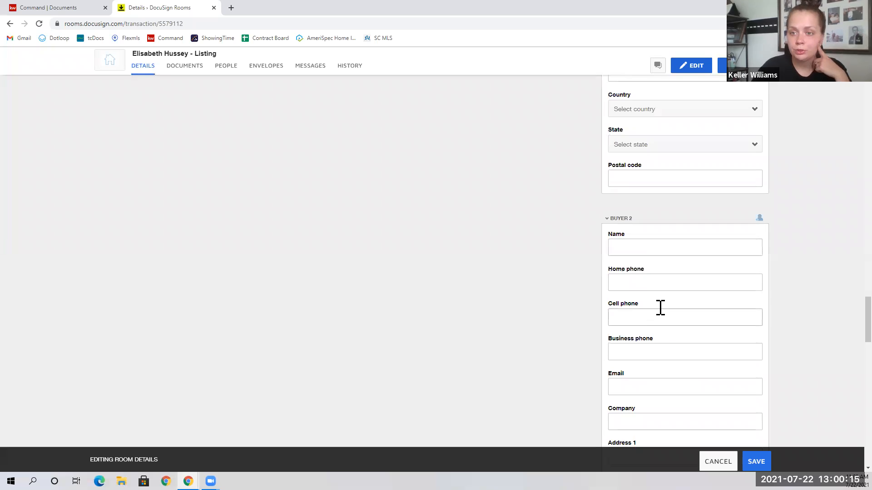
{"action": "scroll", "coordinate": [656, 313], "scroll_direction": "down", "scroll_amount": 5}
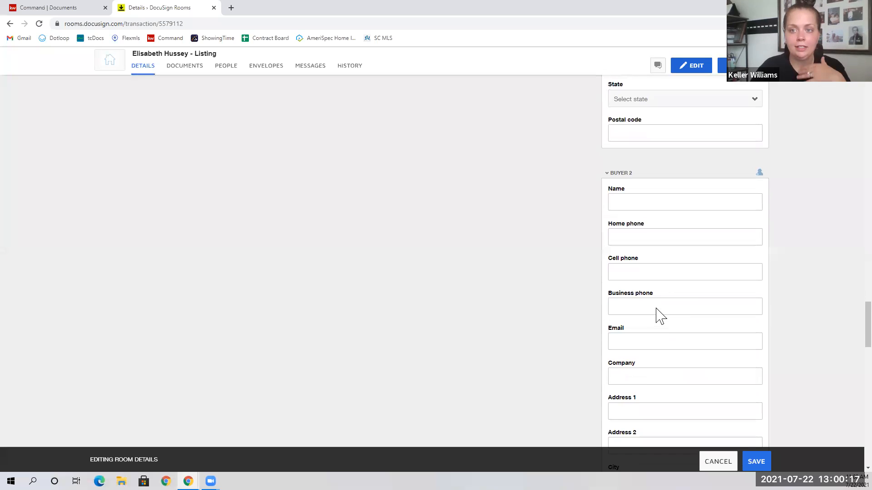
{"action": "scroll", "coordinate": [656, 317], "scroll_direction": "down", "scroll_amount": 5}
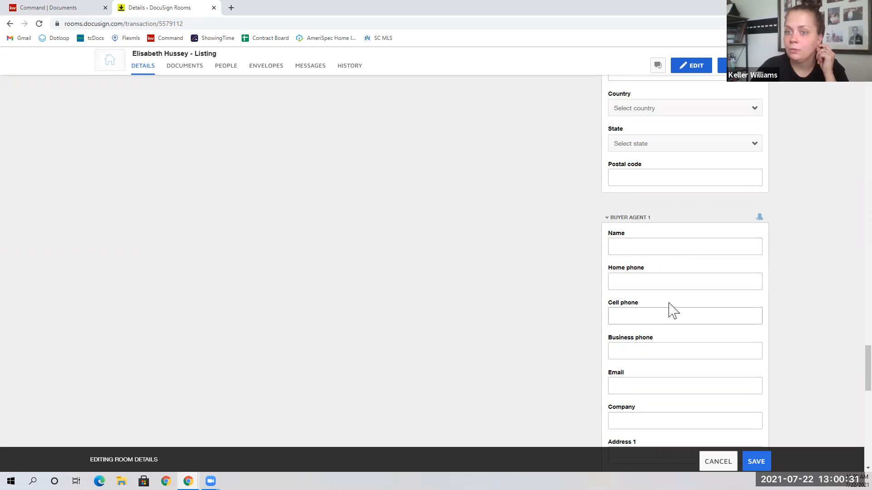
{"action": "scroll", "coordinate": [664, 329], "scroll_direction": "down", "scroll_amount": 1}
{"action": "scroll", "coordinate": [664, 327], "scroll_direction": "down", "scroll_amount": 8}
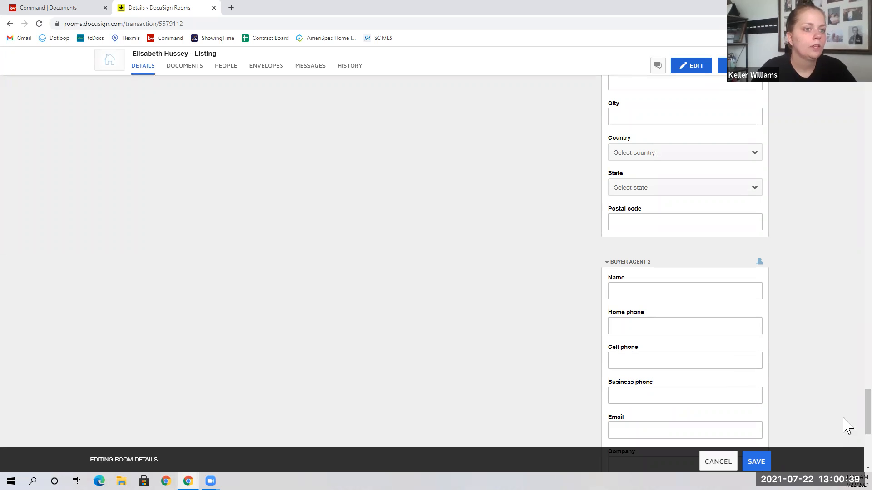
{"action": "scroll", "coordinate": [848, 418], "scroll_direction": "up", "scroll_amount": 15}
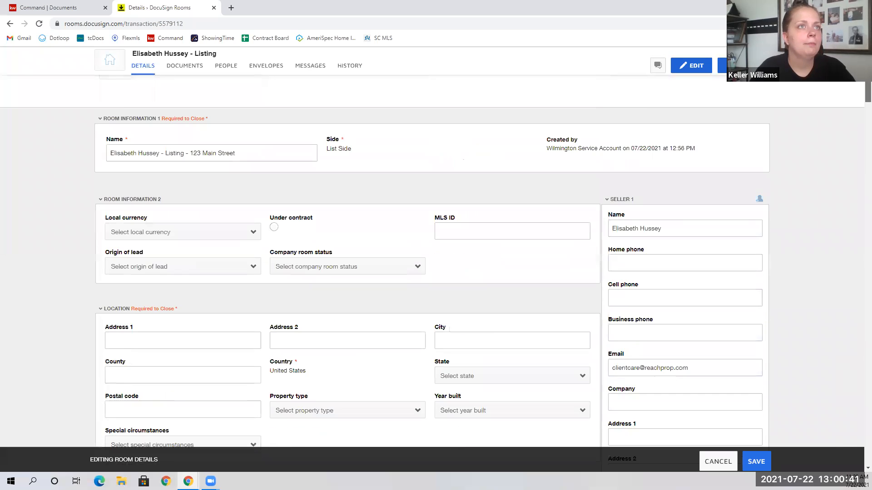
Enter the property location address 123 Main, its city, and New Hanover county.
{"action": "scroll", "coordinate": [559, 273], "scroll_direction": "up", "scroll_amount": 1}
{"action": "scroll", "coordinate": [344, 341], "scroll_direction": "down", "scroll_amount": 2}
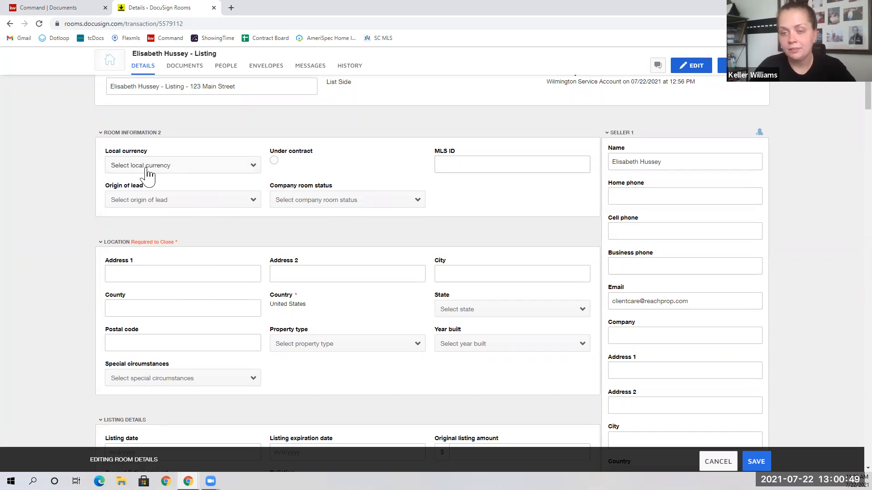
{"action": "left_click", "coordinate": [137, 135]}
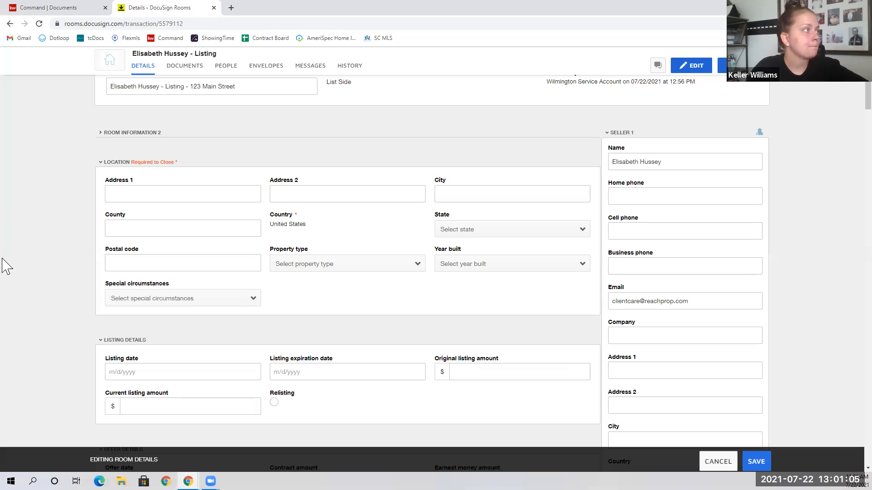
{"action": "left_click", "coordinate": [150, 196]}
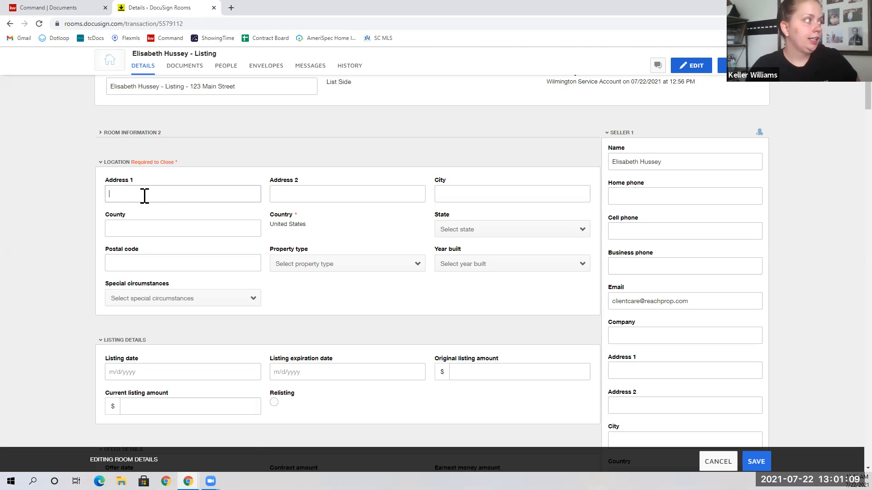
{"action": "left_click", "coordinate": [144, 195]}
{"action": "type", "text": "123 Main Street"}
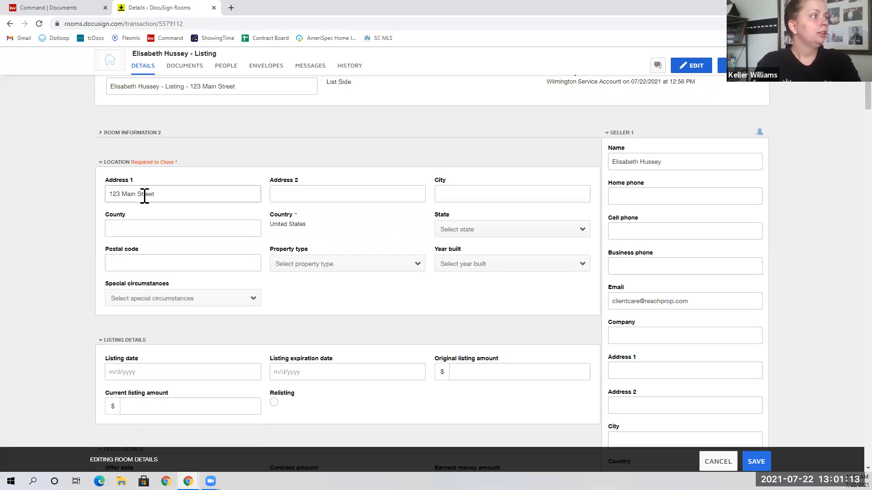
{"action": "key", "text": "Tab"}
{"action": "key", "text": "Tab"}
{"action": "type", "text": "W"}
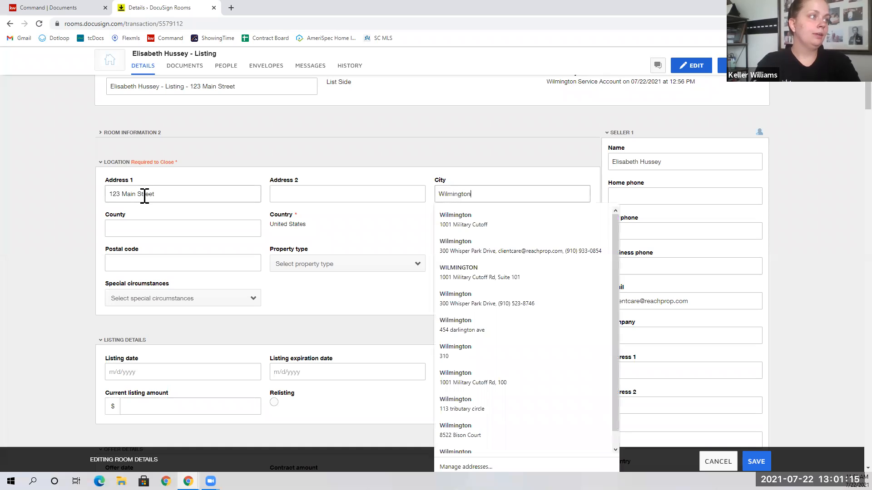
{"action": "key", "text": "Tab"}
{"action": "type", "text": "New "}
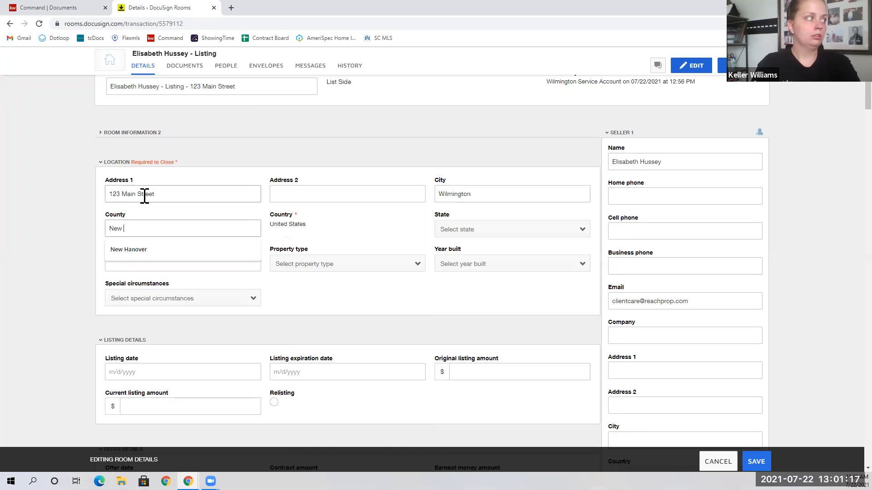
{"action": "type", "text": "Hano"}
{"action": "key", "text": "Return"}
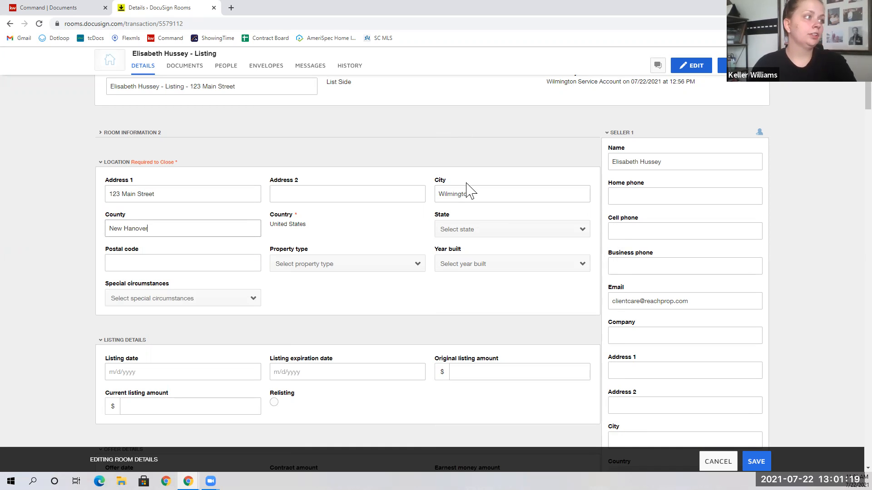
Set the location state to North Carolina and postal code to 28405.
{"action": "left_click", "coordinate": [474, 233]}
{"action": "scroll", "coordinate": [496, 317], "scroll_direction": "down", "scroll_amount": 12}
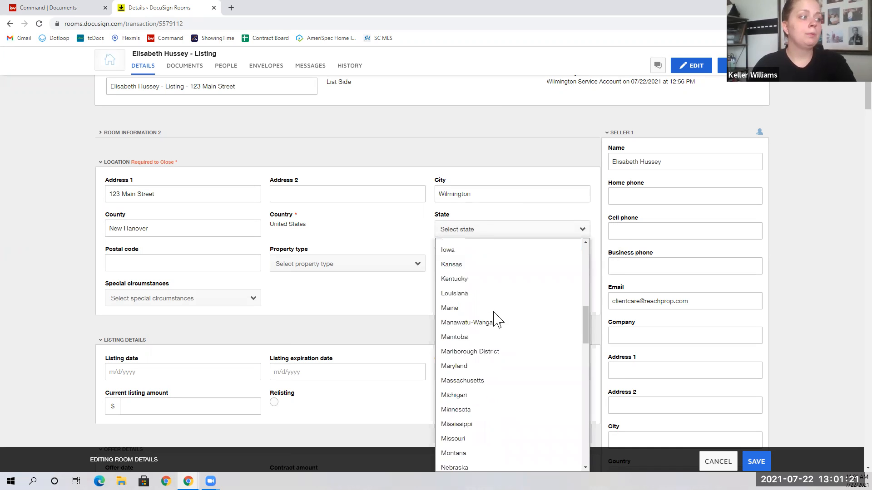
{"action": "scroll", "coordinate": [473, 313], "scroll_direction": "down", "scroll_amount": 4}
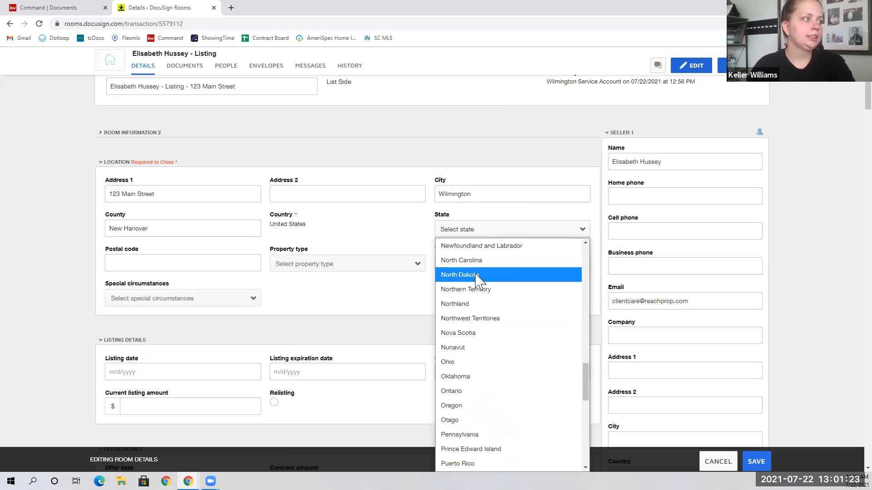
{"action": "left_click", "coordinate": [476, 262]}
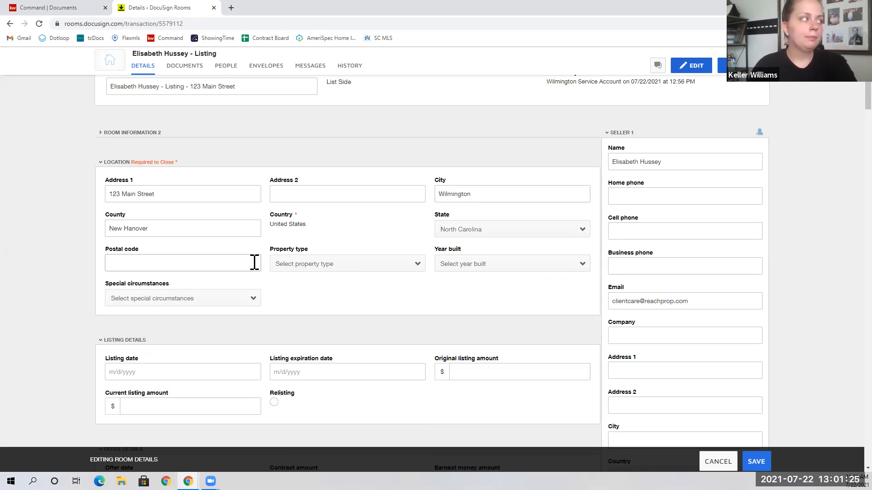
{"action": "left_click", "coordinate": [191, 266]}
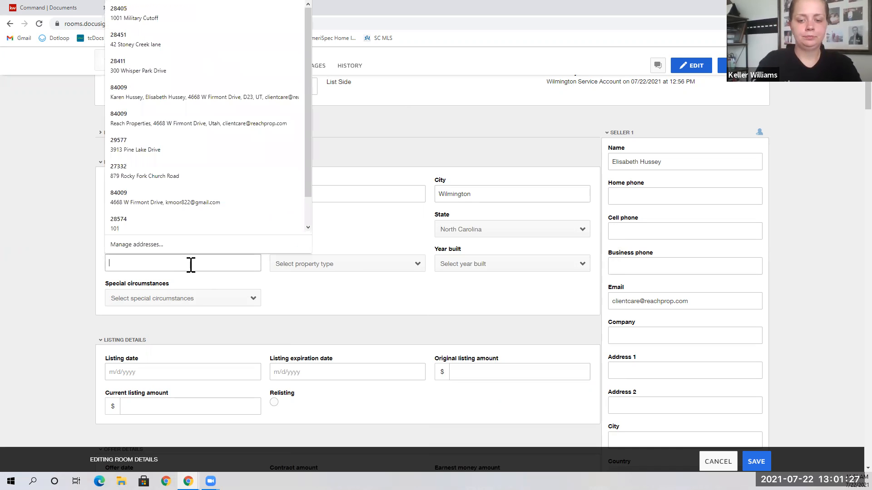
{"action": "type", "text": "28405"}
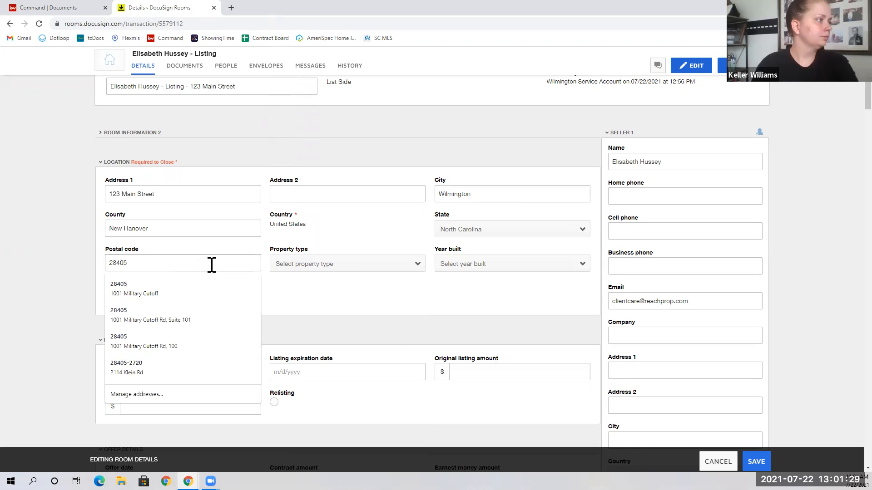
{"action": "left_click", "coordinate": [361, 299]}
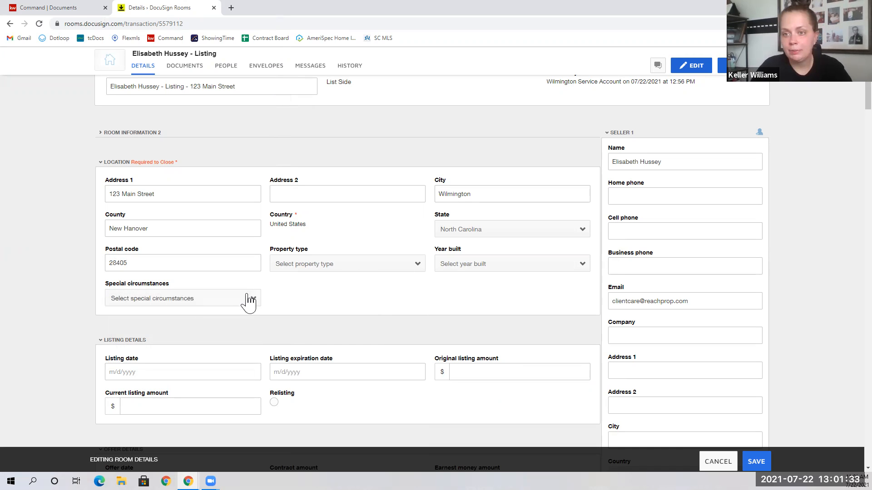
{"action": "left_click", "coordinate": [112, 164]}
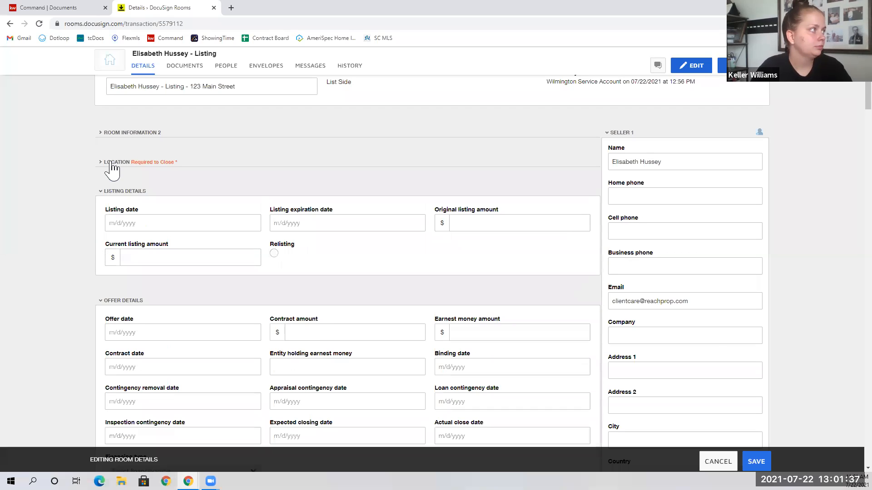
Set the listing expiration date to 7/7/2022 and original listing amount to 200000.
{"action": "left_click", "coordinate": [289, 228]}
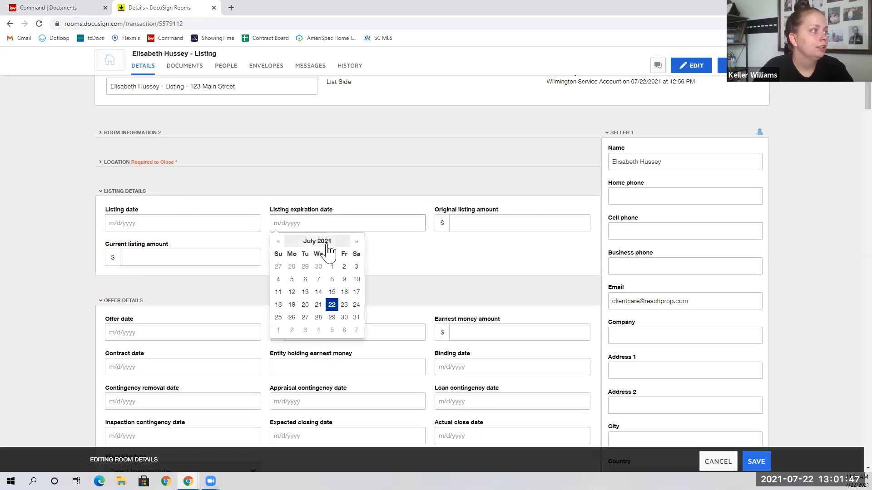
{"action": "left_click", "coordinate": [320, 242]}
{"action": "left_click", "coordinate": [320, 245]}
{"action": "left_click", "coordinate": [344, 265]}
{"action": "left_click", "coordinate": [324, 288]}
{"action": "left_click", "coordinate": [331, 279]}
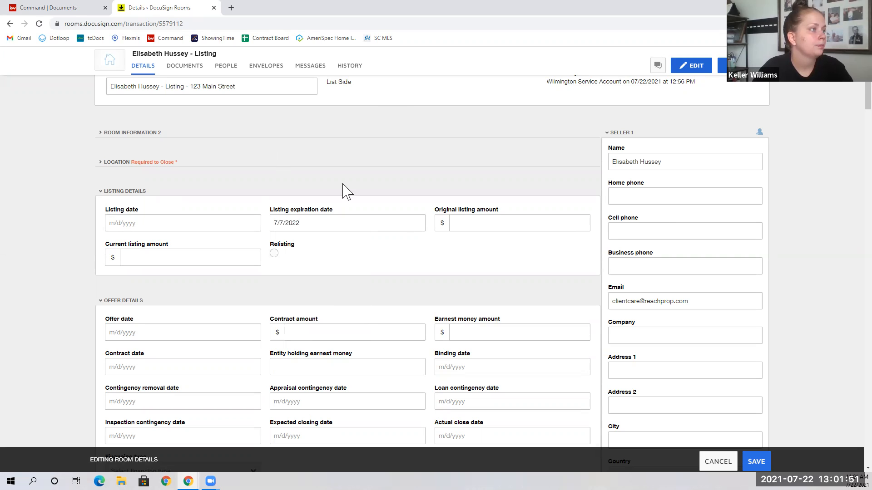
{"action": "left_click", "coordinate": [461, 223]}
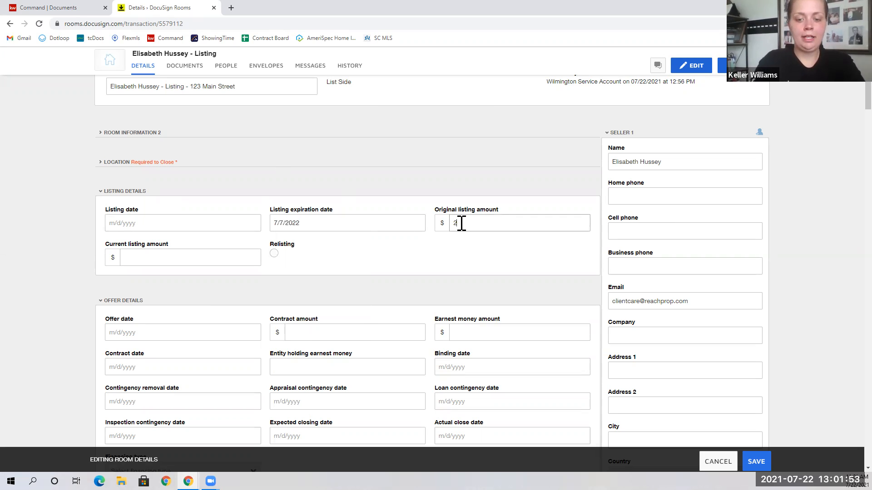
{"action": "type", "text": "200000"}
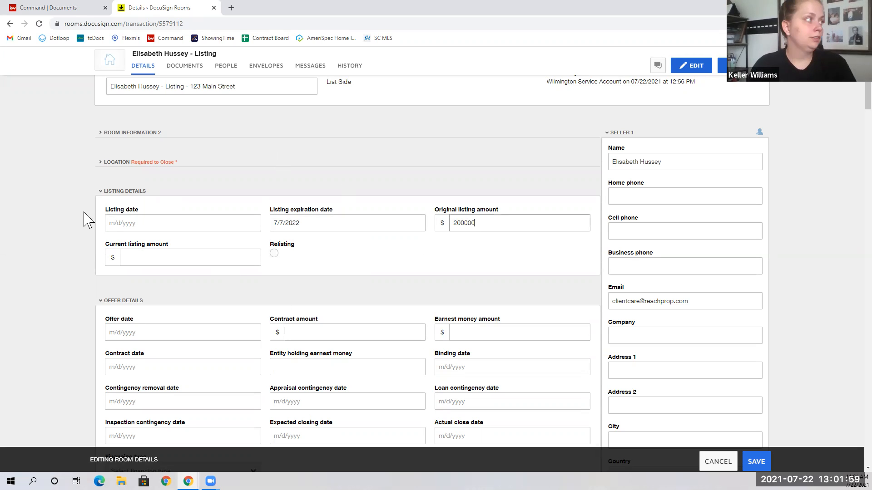
{"action": "left_click", "coordinate": [112, 193]}
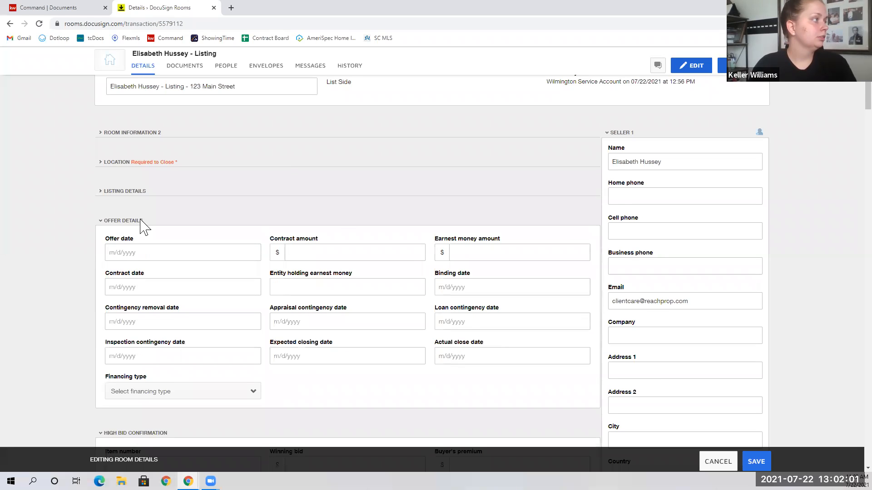
Enter 3 as both list side and buyer side commission, collapsing the unused sections.
{"action": "scroll", "coordinate": [140, 224], "scroll_direction": "down", "scroll_amount": 1}
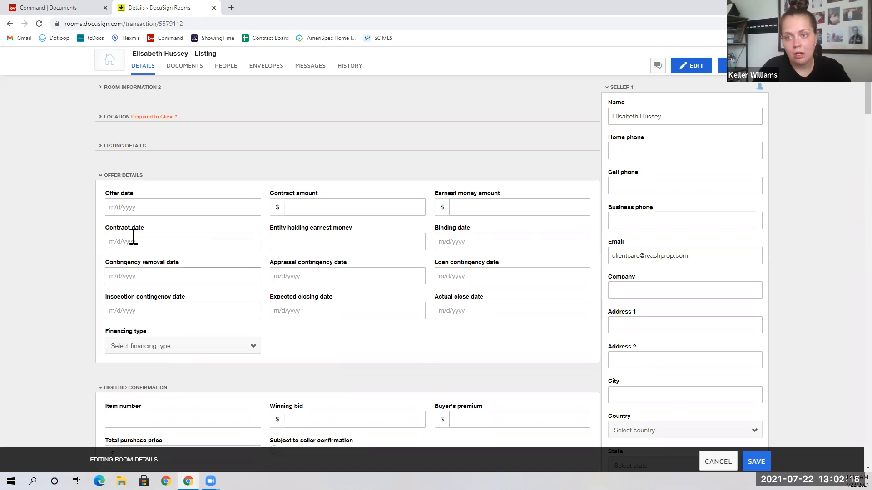
{"action": "left_click", "coordinate": [114, 177]}
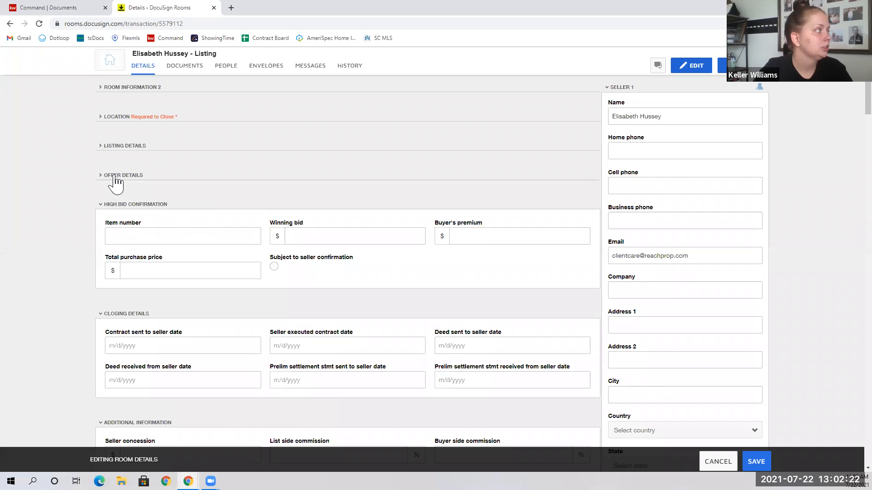
{"action": "left_click", "coordinate": [137, 206]}
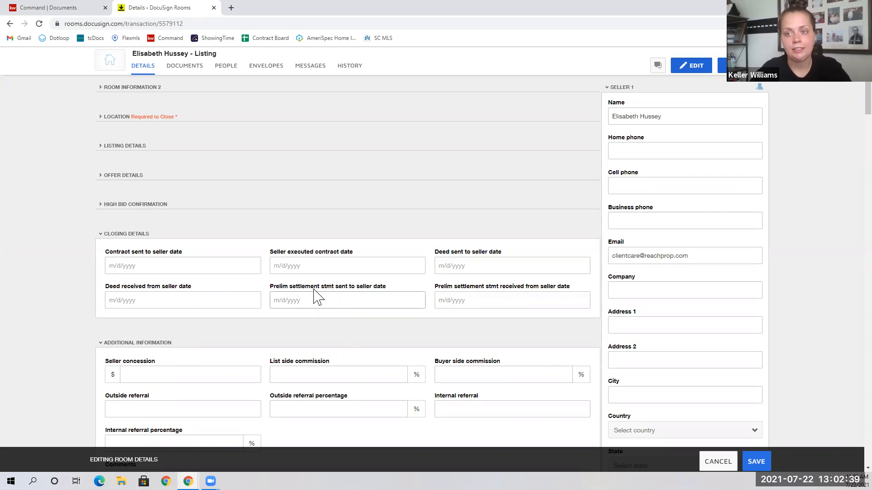
{"action": "left_click", "coordinate": [126, 235]}
{"action": "scroll", "coordinate": [181, 237], "scroll_direction": "down", "scroll_amount": 2}
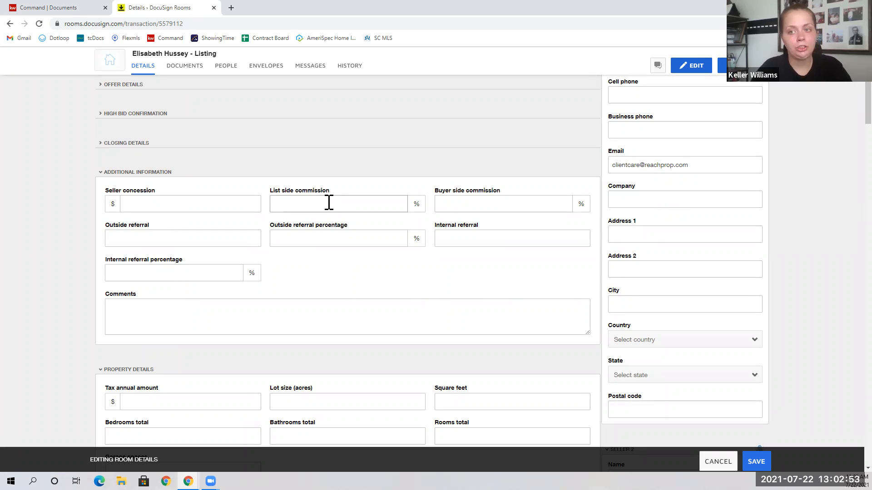
{"action": "type", "text": "3"}
{"action": "left_click", "coordinate": [444, 203]}
{"action": "type", "text": "3"}
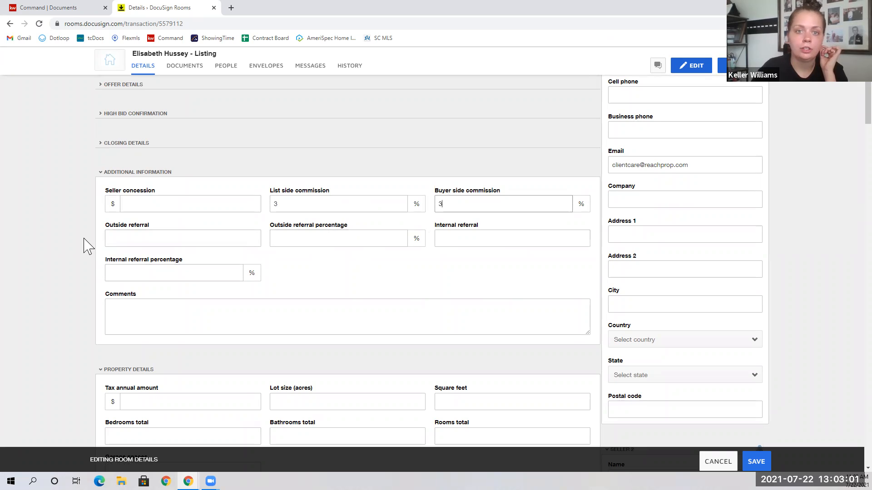
{"action": "left_click", "coordinate": [120, 172]}
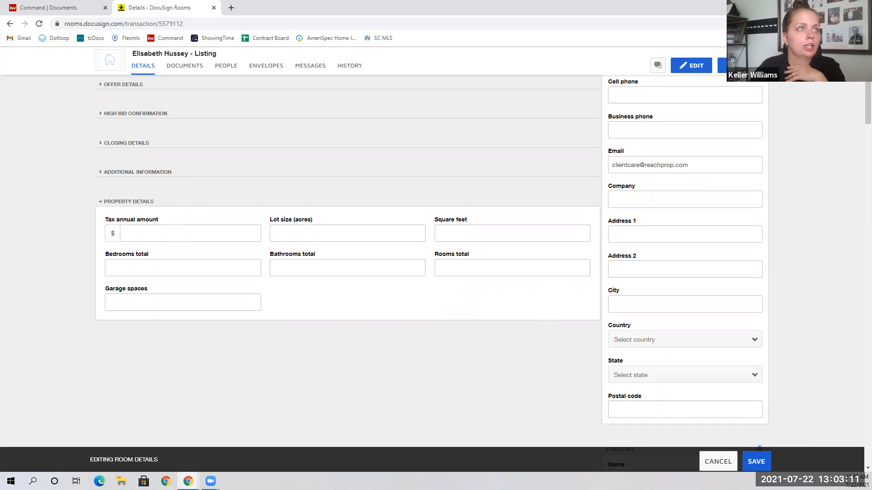
Save the edited room details and view the room's three members on the People page.
{"action": "left_click", "coordinate": [756, 461]}
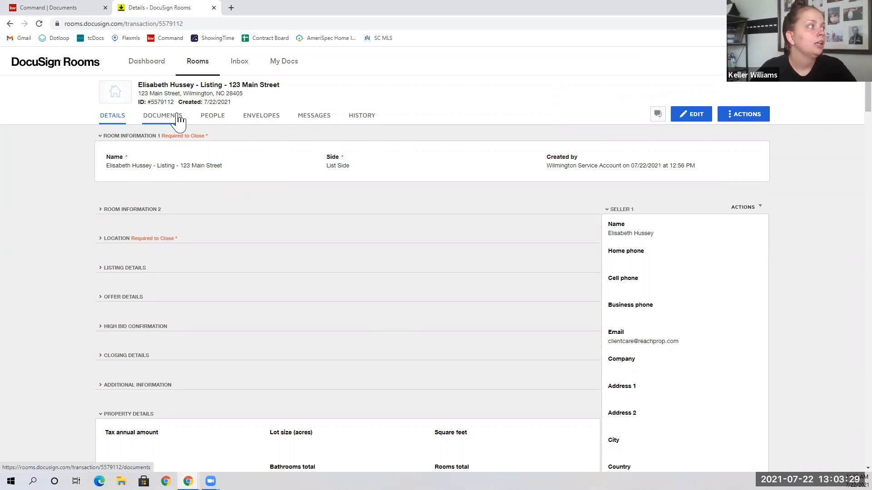
{"action": "left_click", "coordinate": [213, 121]}
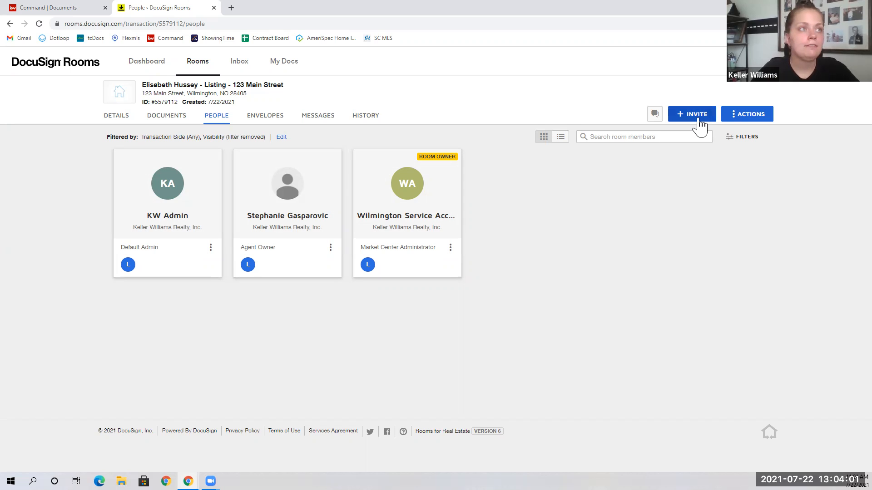
{"action": "left_click", "coordinate": [698, 120]}
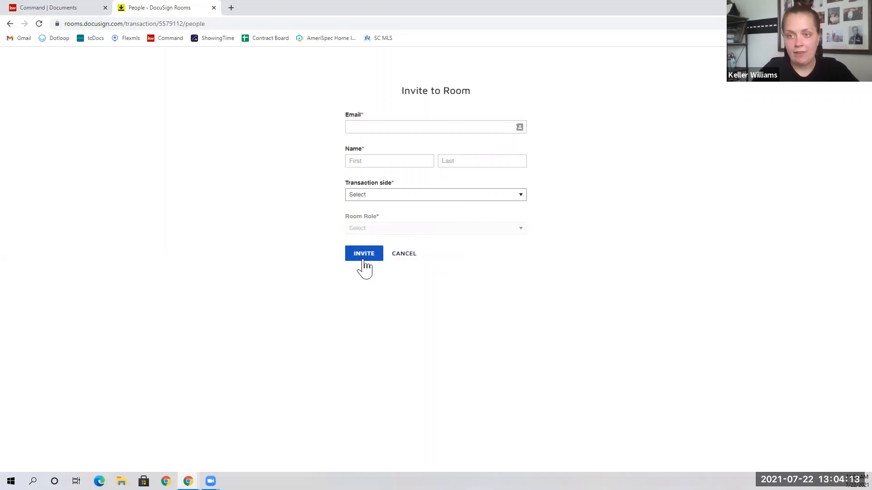
{"action": "left_click", "coordinate": [853, 64]}
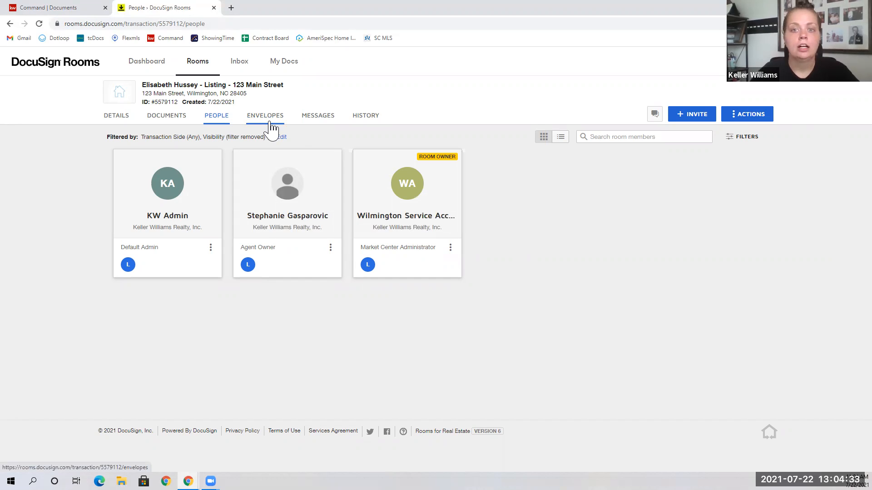
Check the room's Messages, then view its History of creation, member addition and detail updates.
{"action": "left_click", "coordinate": [312, 122]}
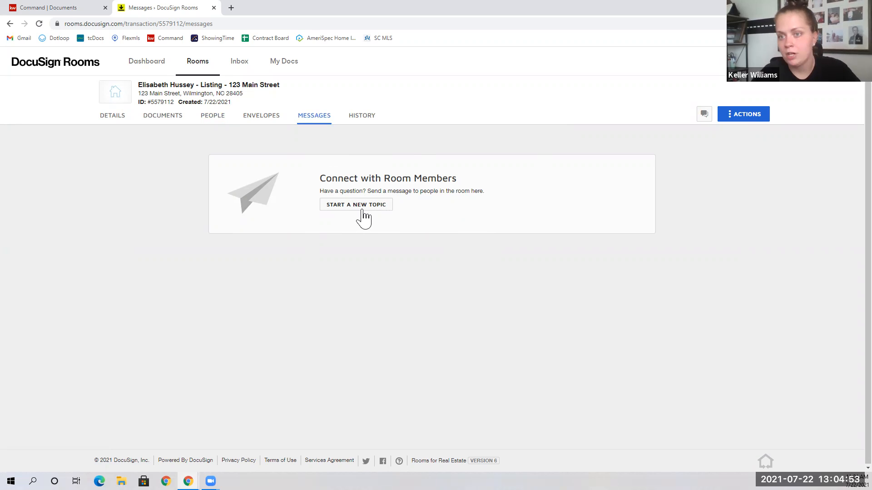
{"action": "left_click", "coordinate": [355, 120]}
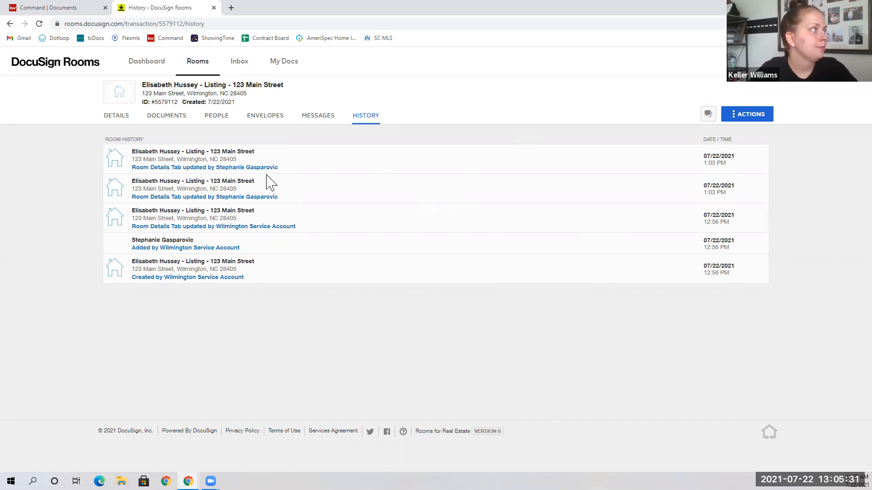
From the room's empty Documents page, choose to add documents from DocuSign Forms.
{"action": "left_click", "coordinate": [166, 121]}
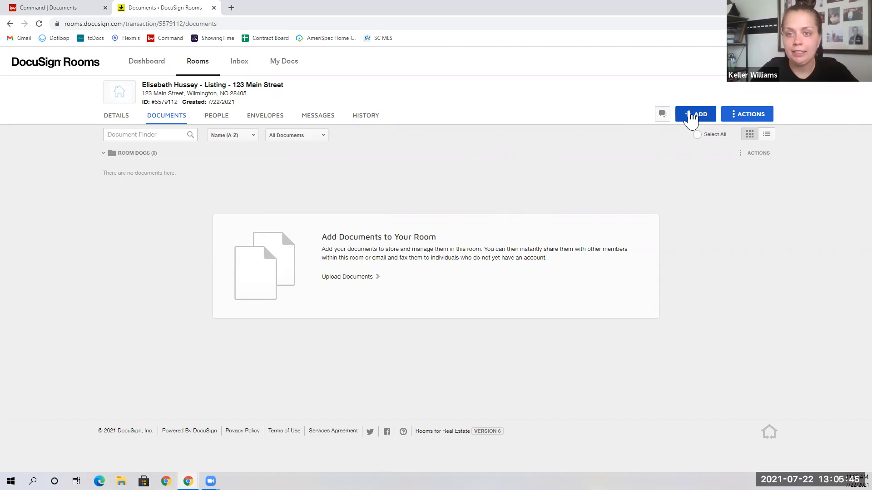
{"action": "left_click", "coordinate": [691, 117]}
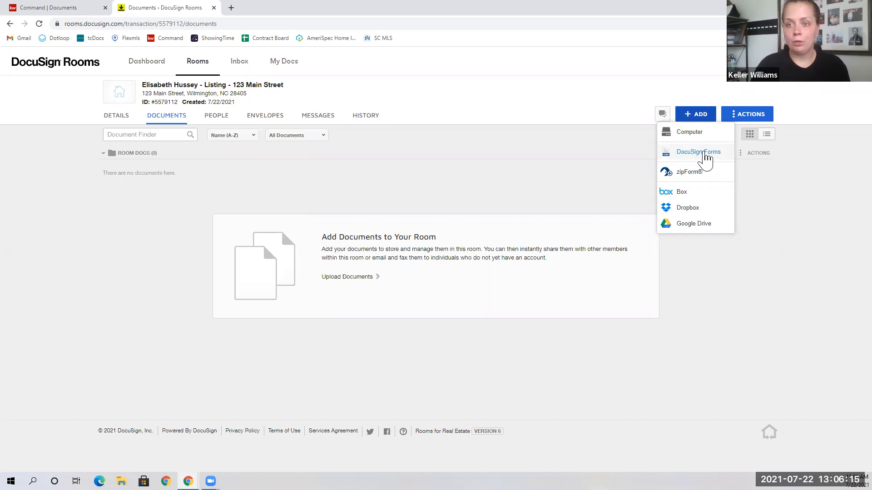
{"action": "left_click", "coordinate": [706, 157]}
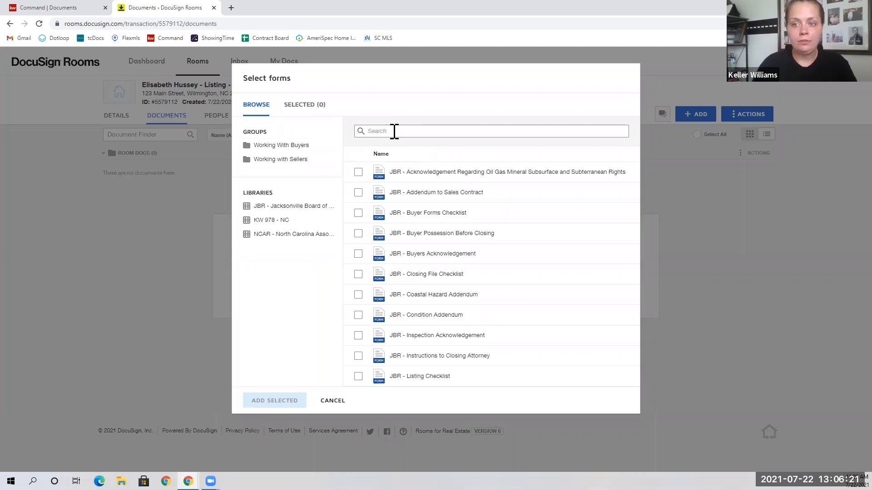
Select form 101 Exclusive Right to Sell Listing Agreement, then browse the JBR and KW 978 - NC libraries.
{"action": "left_click", "coordinate": [270, 146]}
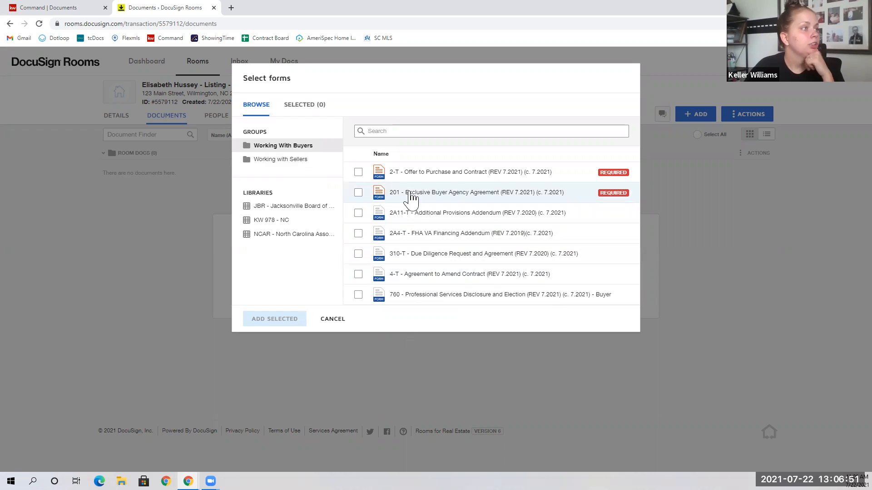
{"action": "left_click", "coordinate": [302, 159]}
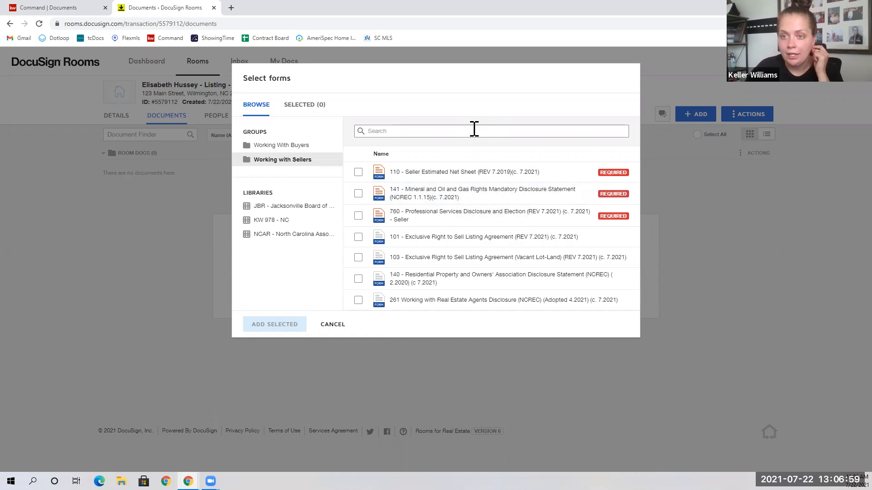
{"action": "left_click", "coordinate": [358, 237]}
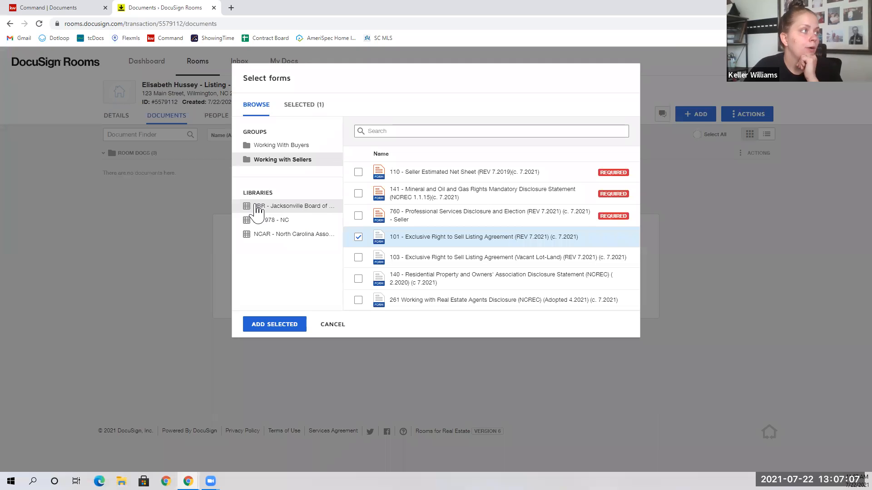
{"action": "left_click", "coordinate": [278, 209]}
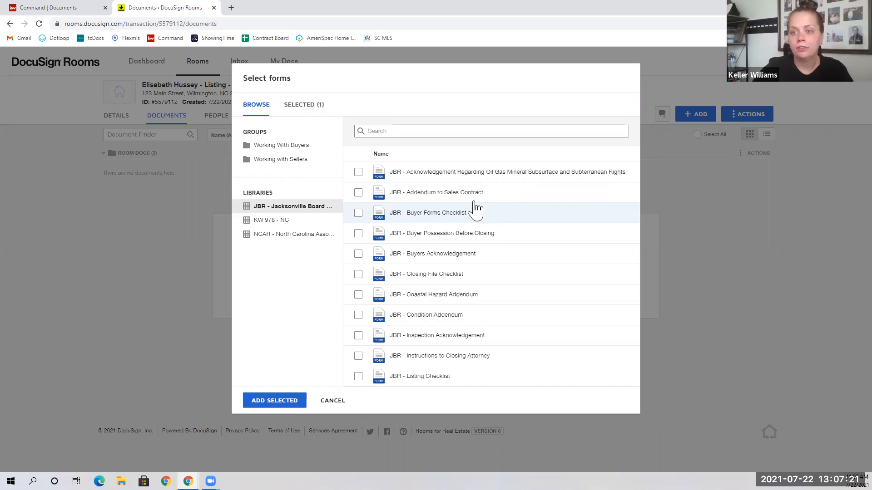
{"action": "left_click", "coordinate": [309, 221]}
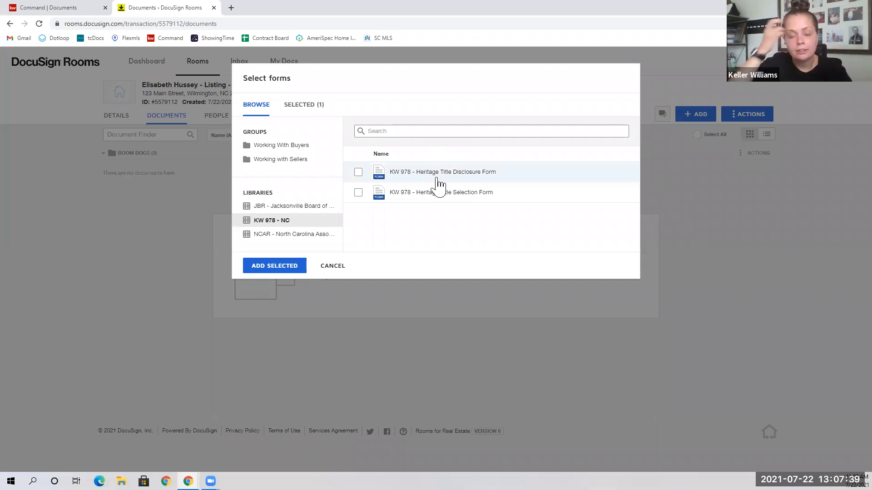
Search the NCAR library for 'residen', deselect form 140, and add only the 101 listing agreement.
{"action": "left_click", "coordinate": [283, 236]}
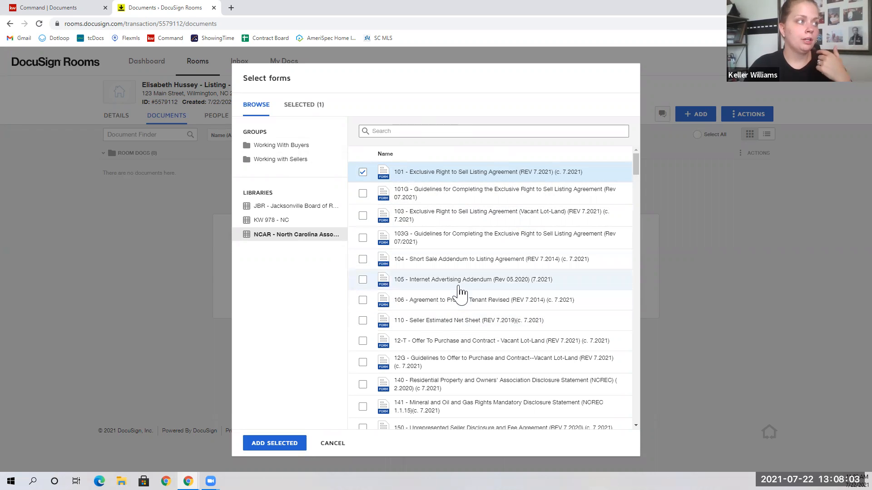
{"action": "scroll", "coordinate": [459, 286], "scroll_direction": "down", "scroll_amount": 3}
{"action": "scroll", "coordinate": [460, 286], "scroll_direction": "up", "scroll_amount": 3}
{"action": "left_click", "coordinate": [391, 127]}
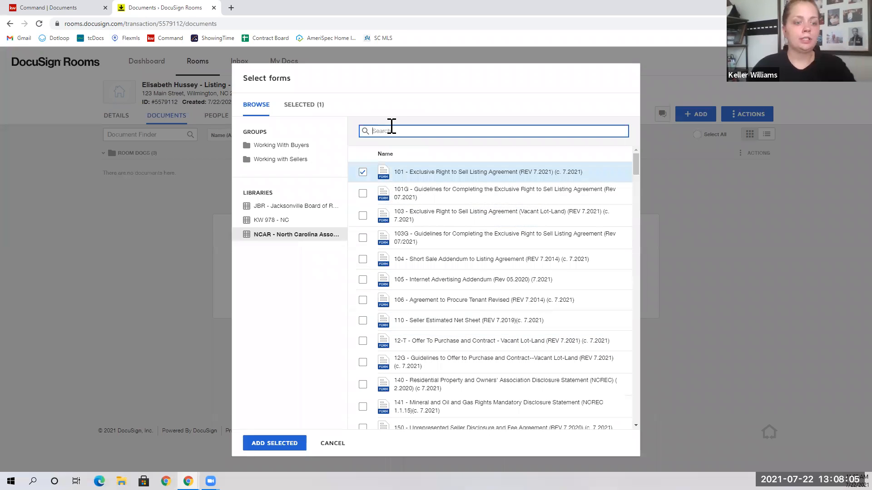
{"action": "type", "text": "residen"}
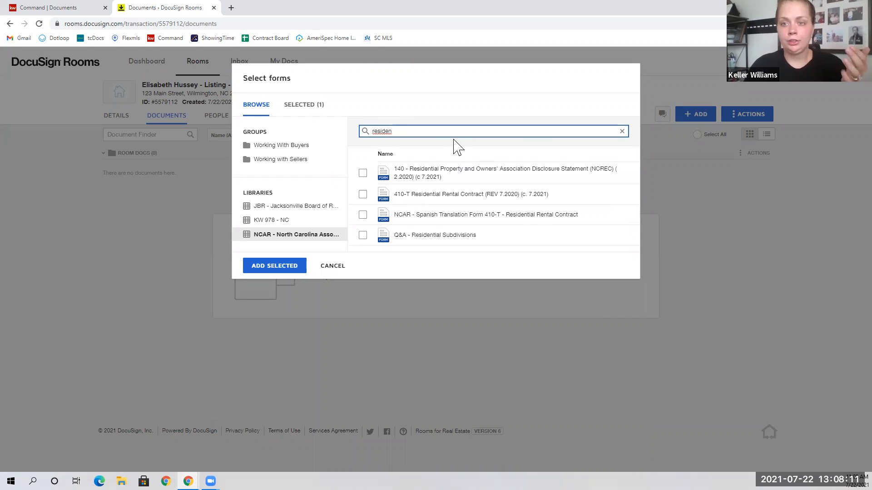
{"action": "left_click", "coordinate": [362, 173]}
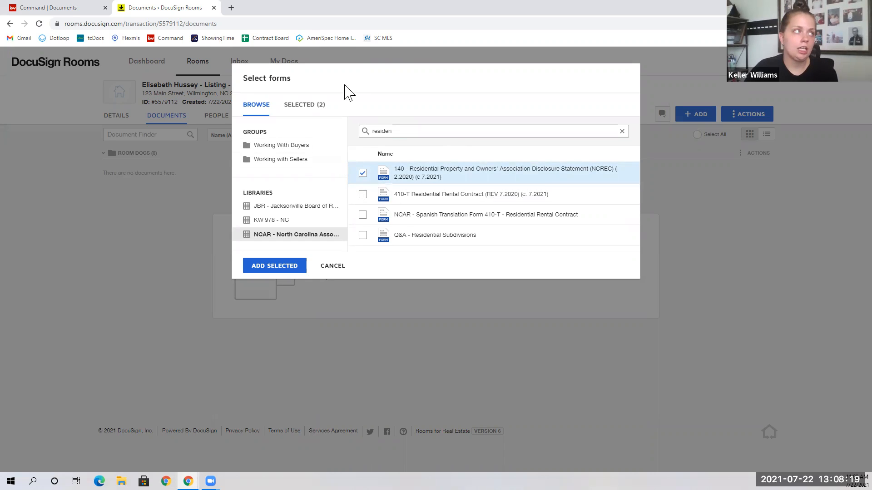
{"action": "left_click", "coordinate": [316, 106]}
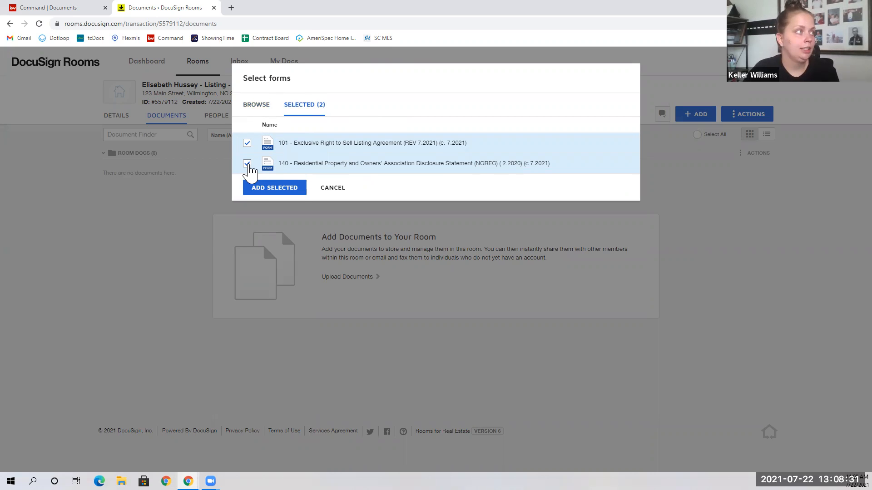
{"action": "left_click", "coordinate": [247, 165]}
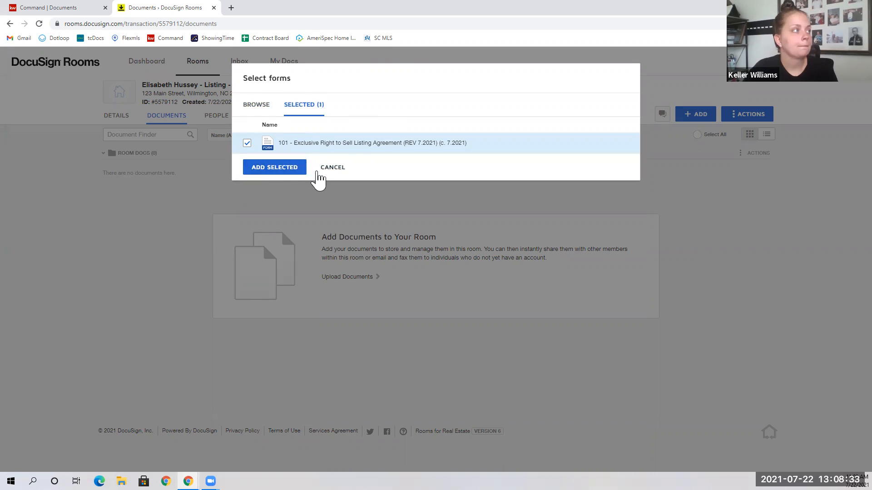
{"action": "left_click", "coordinate": [288, 168]}
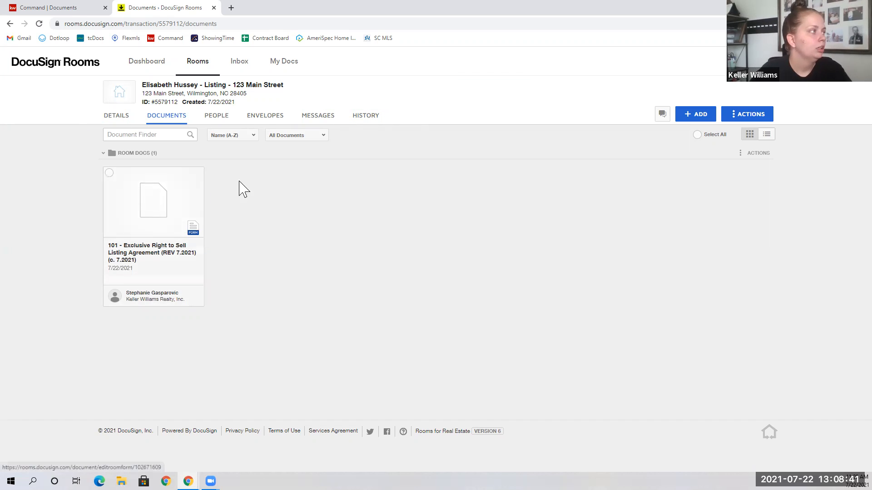
Upload the Heritage Title Process Instructions, Selection Form & Disclosure PDF from the Desktop.
{"action": "left_click", "coordinate": [696, 119]}
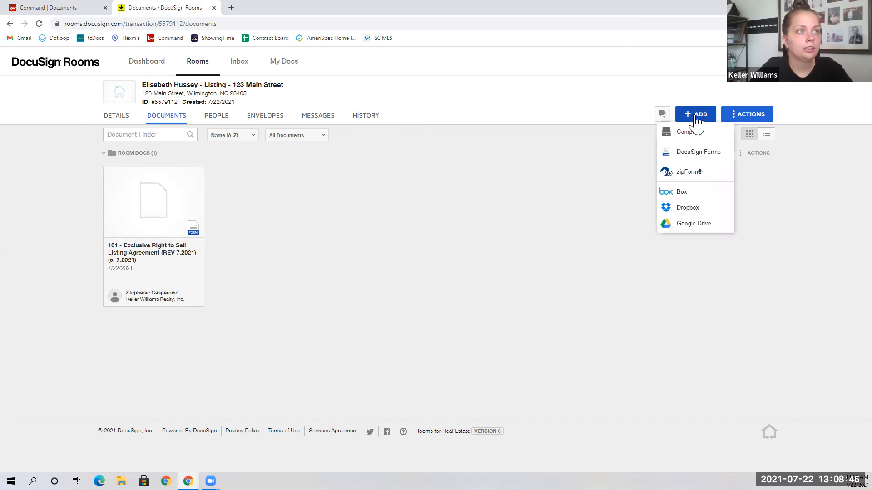
{"action": "left_click", "coordinate": [692, 138]}
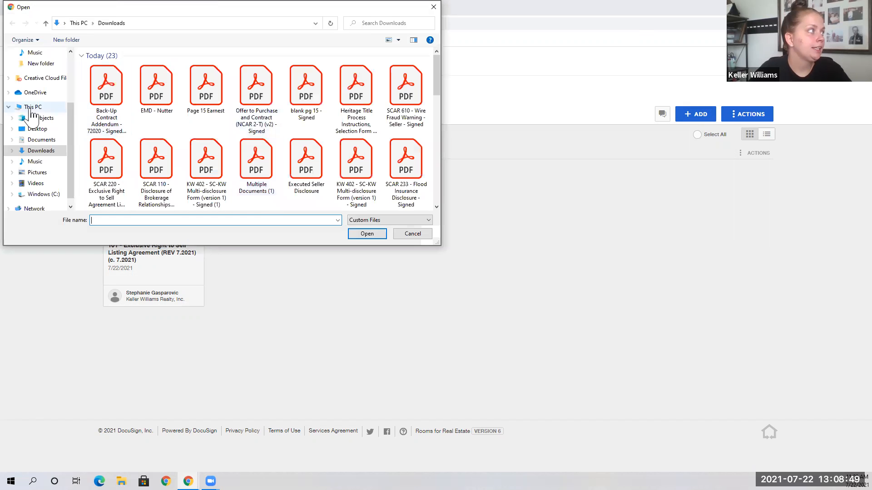
{"action": "left_click", "coordinate": [39, 129]}
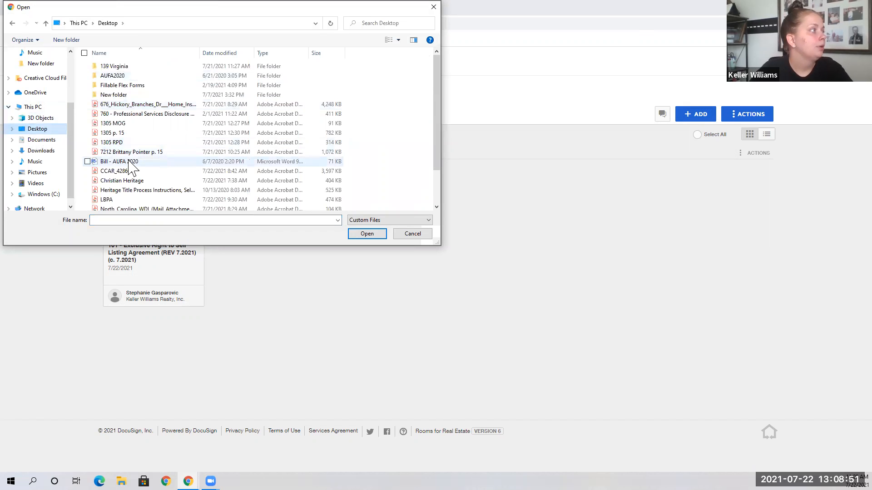
{"action": "left_click", "coordinate": [150, 190]}
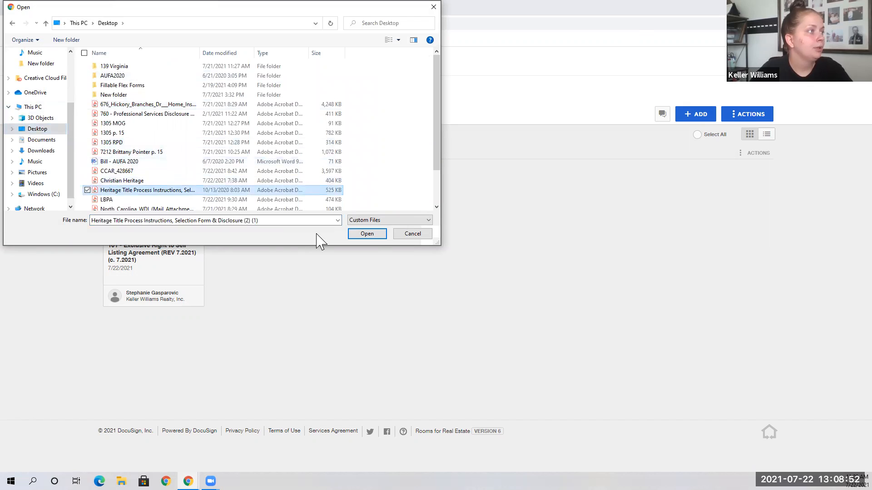
{"action": "left_click", "coordinate": [367, 235]}
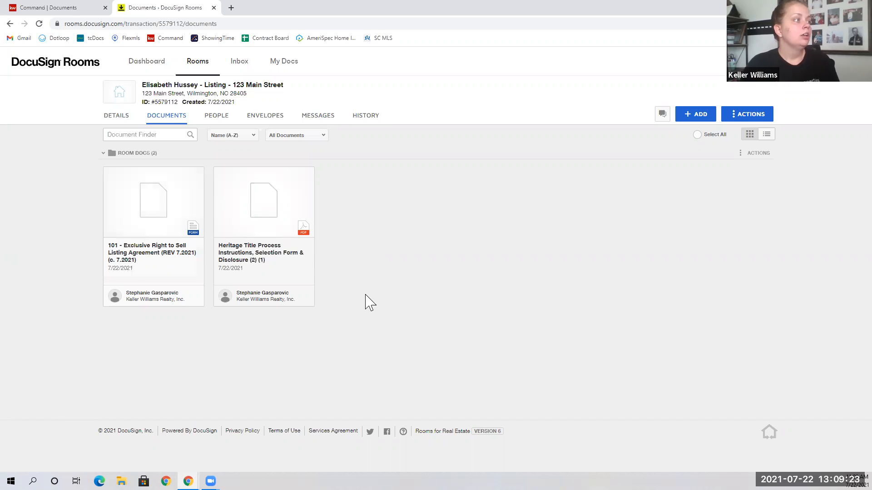
{"action": "left_click", "coordinate": [302, 212]}
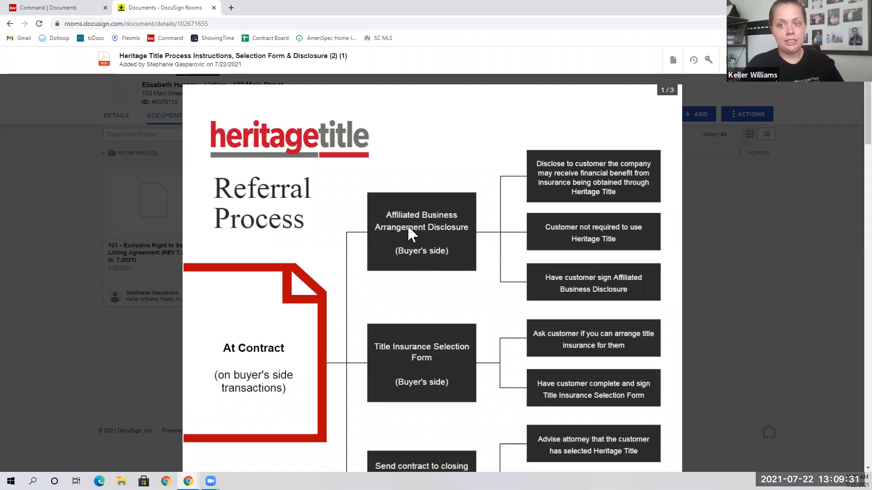
{"action": "scroll", "coordinate": [407, 225], "scroll_direction": "down", "scroll_amount": 5}
{"action": "scroll", "coordinate": [407, 225], "scroll_direction": "down", "scroll_amount": 13}
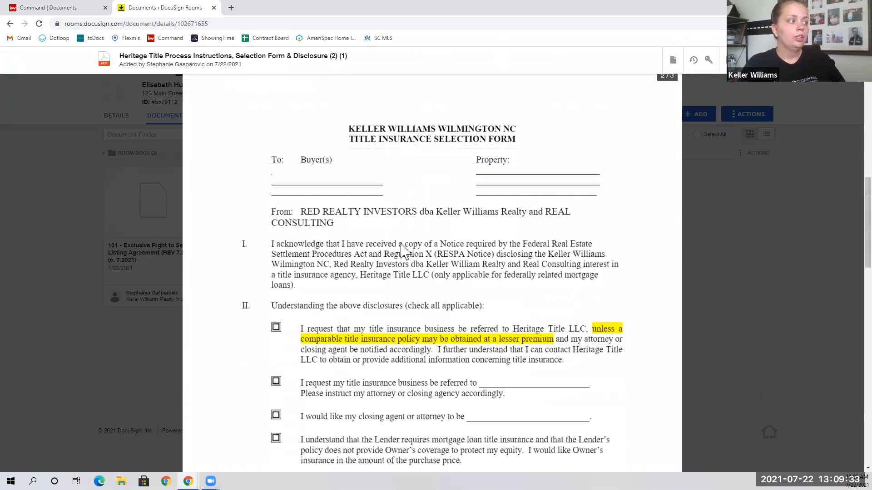
{"action": "scroll", "coordinate": [404, 250], "scroll_direction": "down", "scroll_amount": 5}
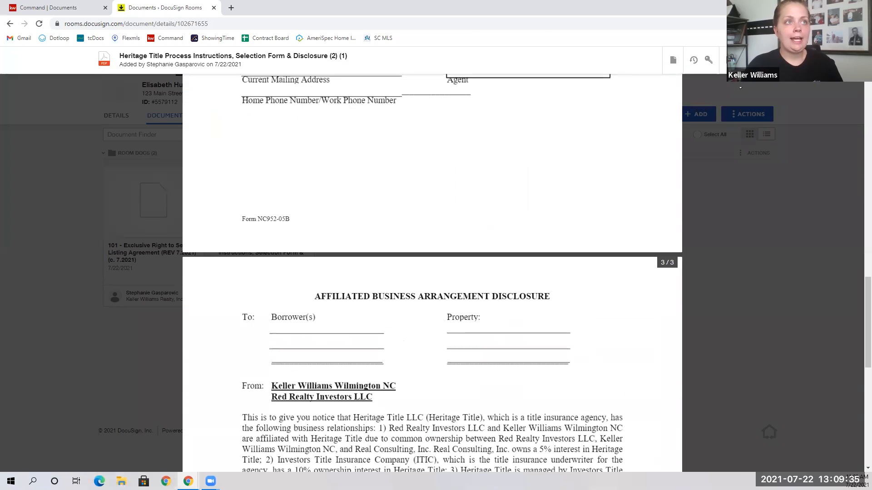
{"action": "key", "text": "Escape"}
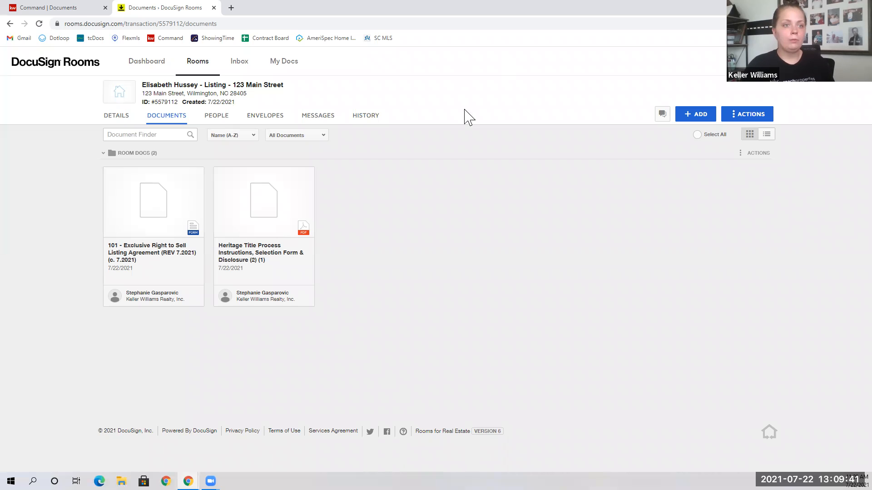
Open the 101 listing agreement form and glance through its prefilled fields.
{"action": "left_click", "coordinate": [165, 214]}
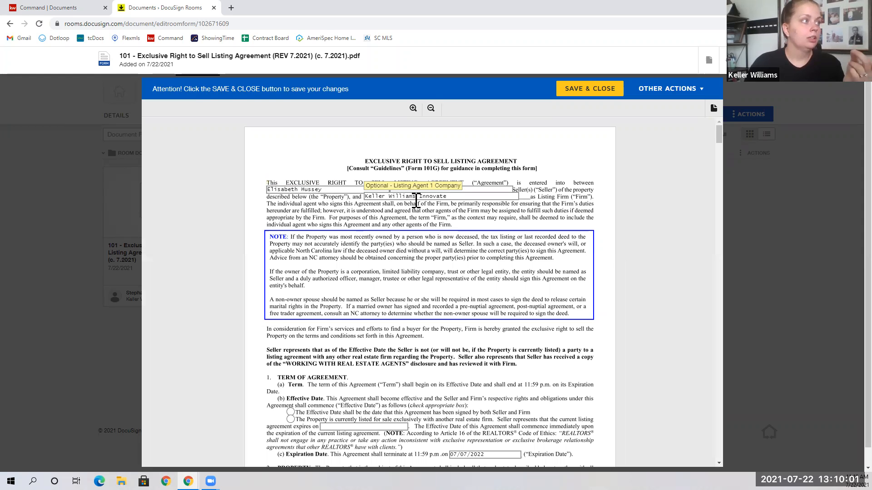
{"action": "scroll", "coordinate": [471, 366], "scroll_direction": "down", "scroll_amount": 2}
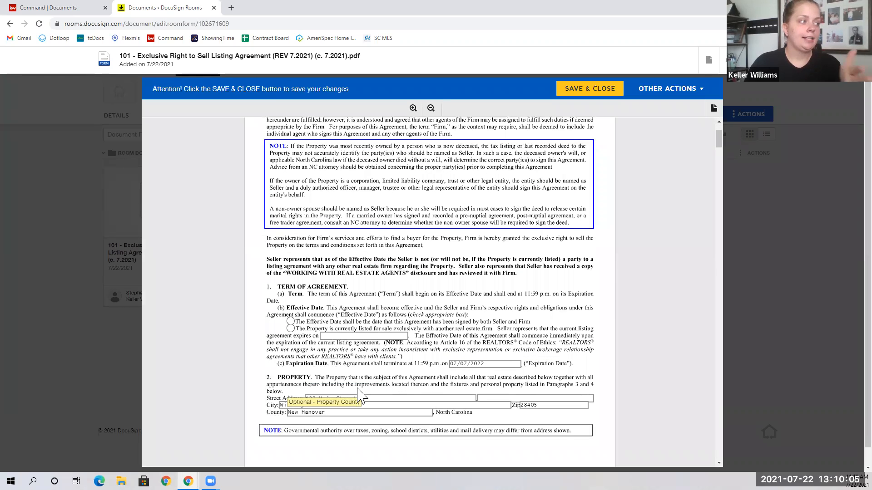
{"action": "scroll", "coordinate": [405, 357], "scroll_direction": "up", "scroll_amount": 2}
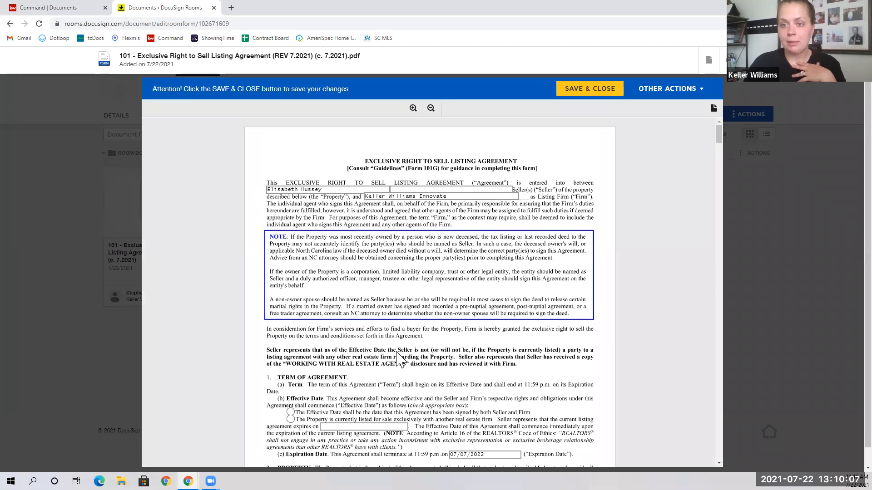
Enter 'Test Seller' as the Seller 2 name, then review the rest of the form.
{"action": "left_click", "coordinate": [410, 190]}
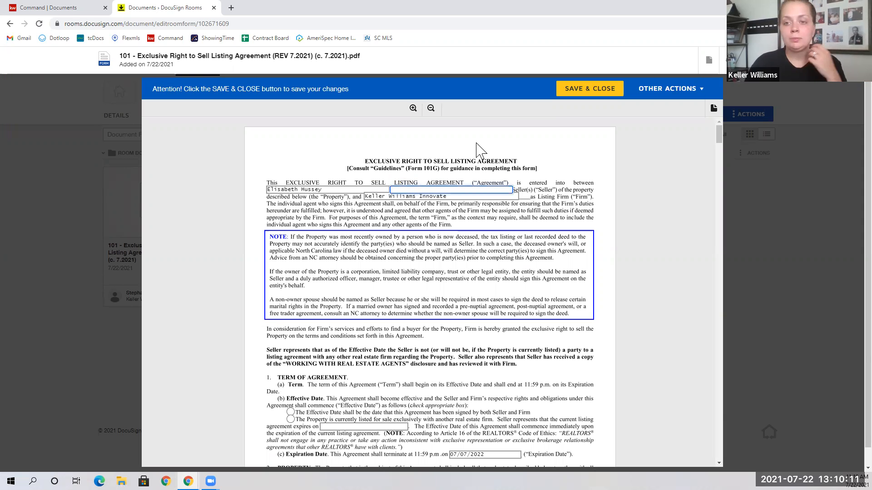
{"action": "left_click", "coordinate": [340, 190]}
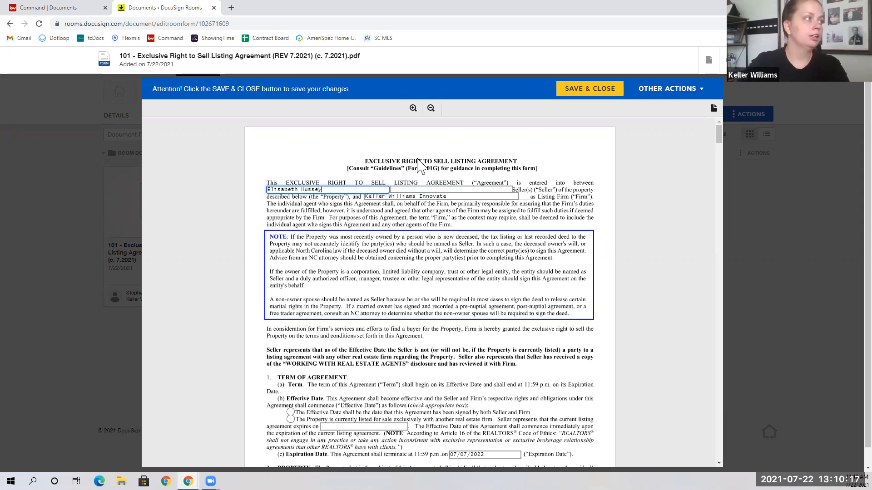
{"action": "left_click", "coordinate": [442, 189]}
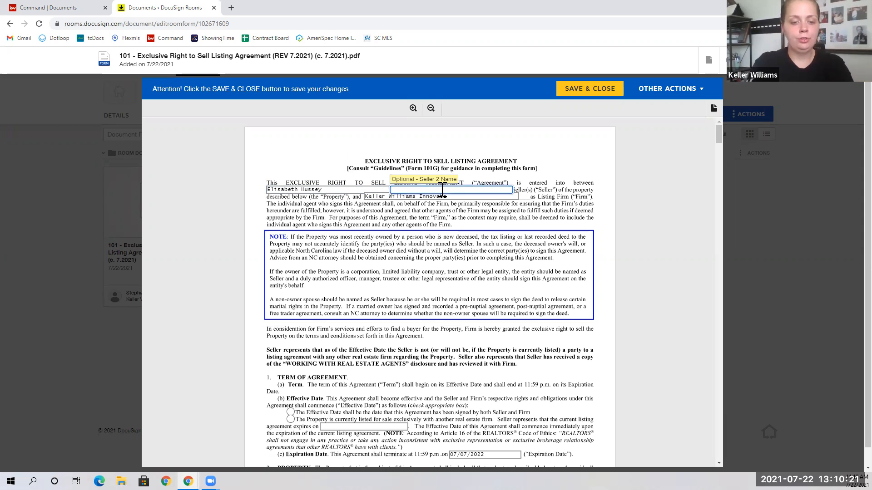
{"action": "type", "text": "Test Seller"}
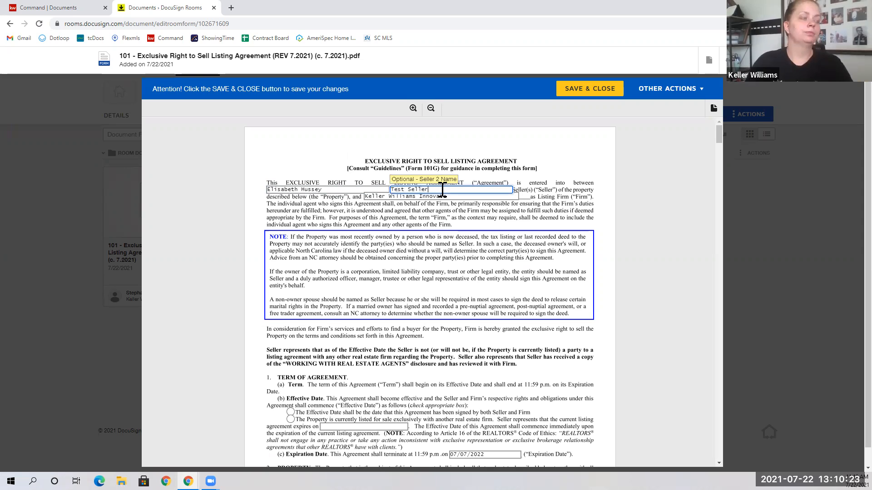
{"action": "left_click", "coordinate": [503, 314]}
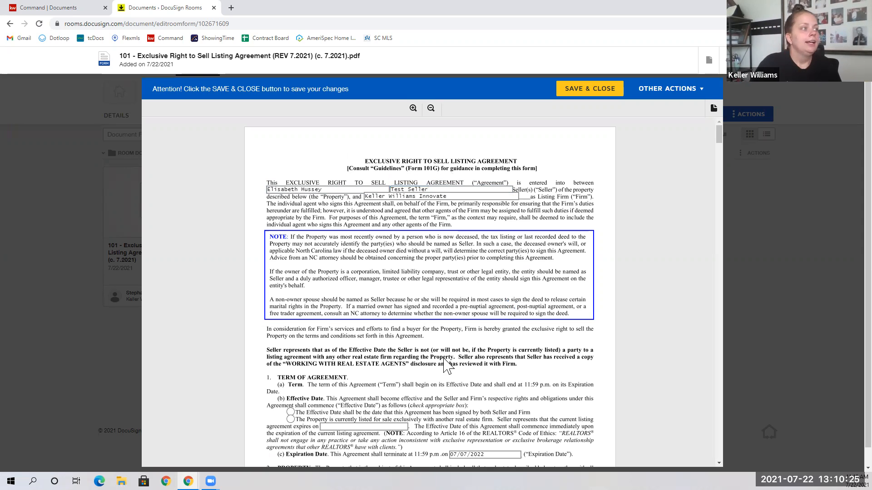
{"action": "scroll", "coordinate": [441, 363], "scroll_direction": "down", "scroll_amount": 3}
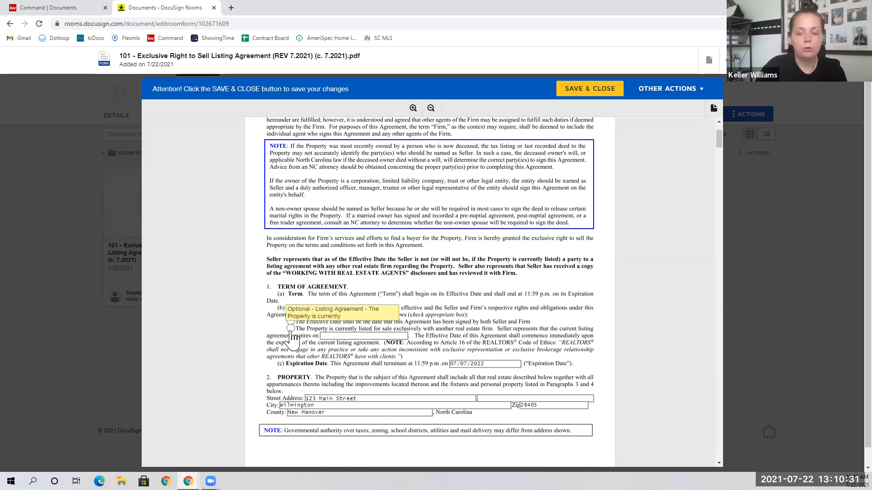
{"action": "scroll", "coordinate": [304, 338], "scroll_direction": "down", "scroll_amount": 1}
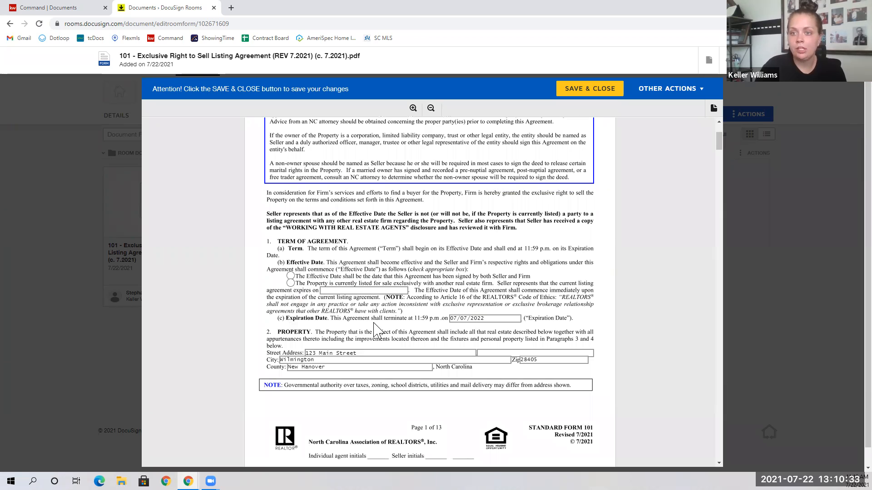
{"action": "scroll", "coordinate": [363, 349], "scroll_direction": "down", "scroll_amount": 5}
{"action": "scroll", "coordinate": [363, 350], "scroll_direction": "down", "scroll_amount": 5}
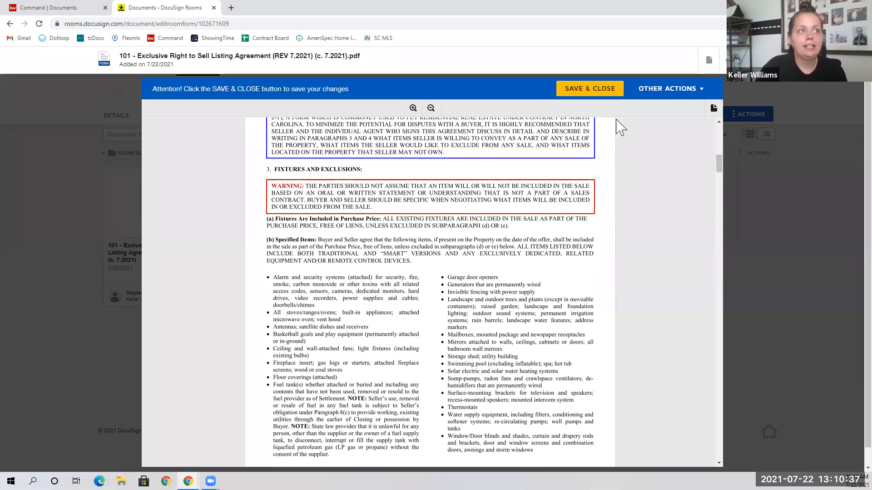
{"action": "scroll", "coordinate": [640, 175], "scroll_direction": "up", "scroll_amount": 14}
{"action": "scroll", "coordinate": [646, 176], "scroll_direction": "up", "scroll_amount": 1}
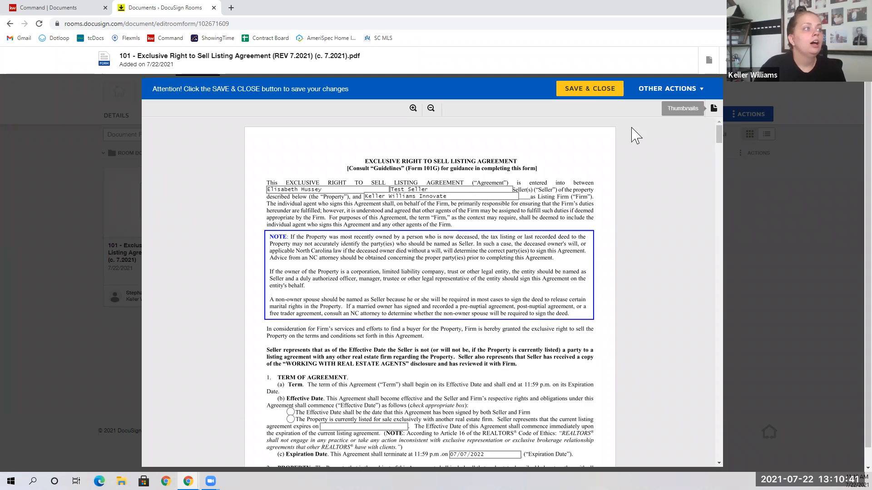
Review the 101 agreement's activity history and access list, closing each dialog.
{"action": "left_click", "coordinate": [709, 64]}
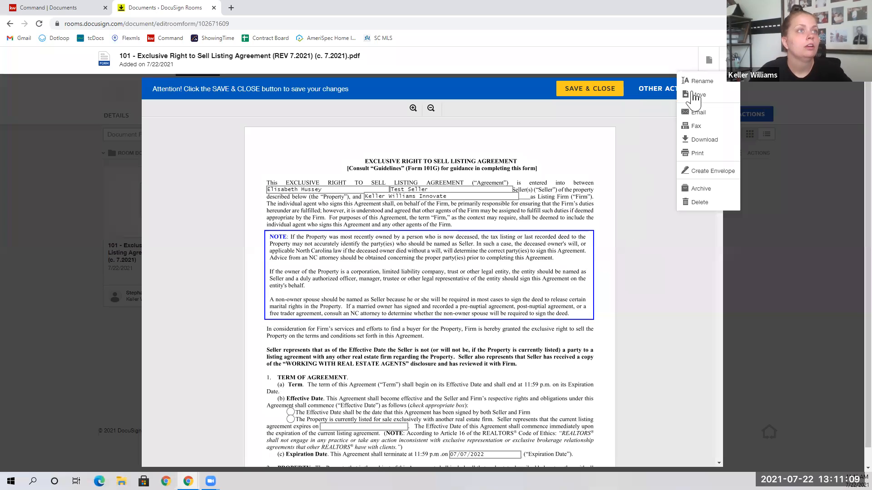
{"action": "left_click", "coordinate": [709, 65]}
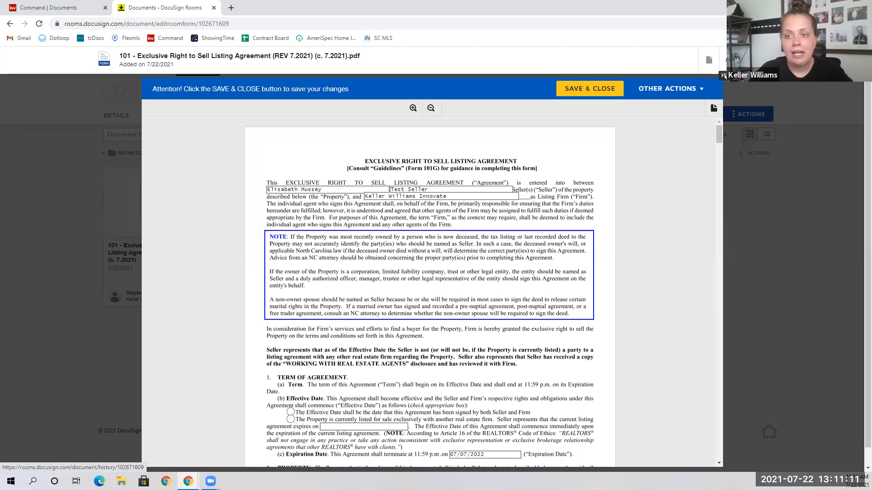
{"action": "left_click", "coordinate": [725, 76]}
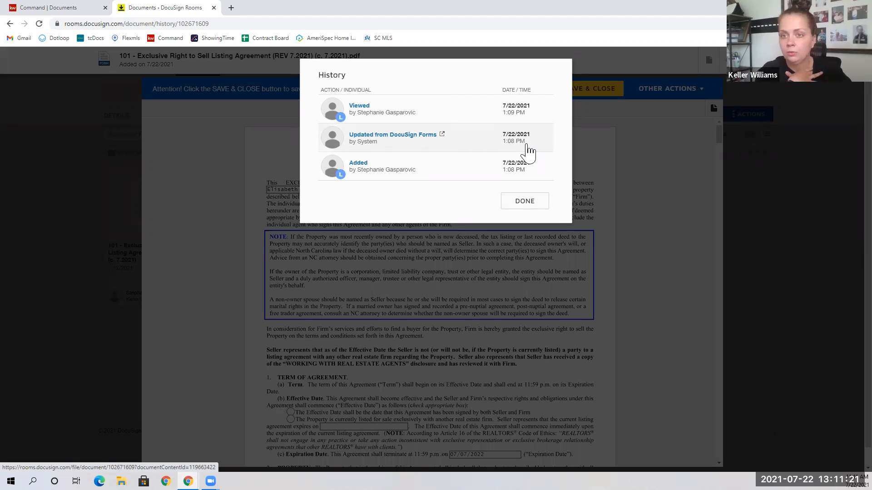
{"action": "left_click", "coordinate": [546, 199]}
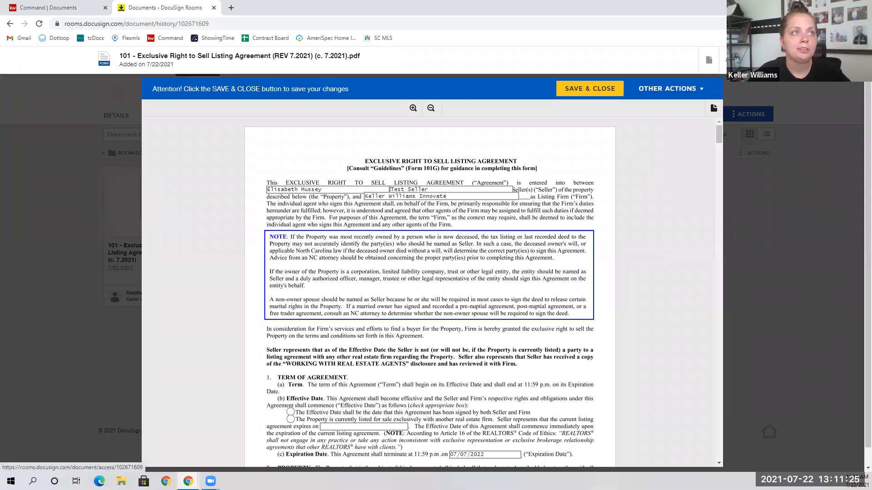
{"action": "left_click", "coordinate": [729, 60]}
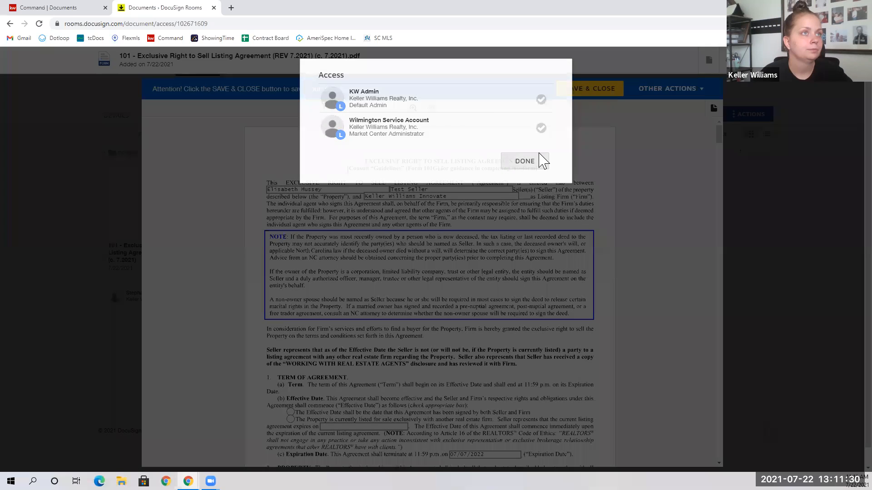
{"action": "left_click", "coordinate": [538, 161]}
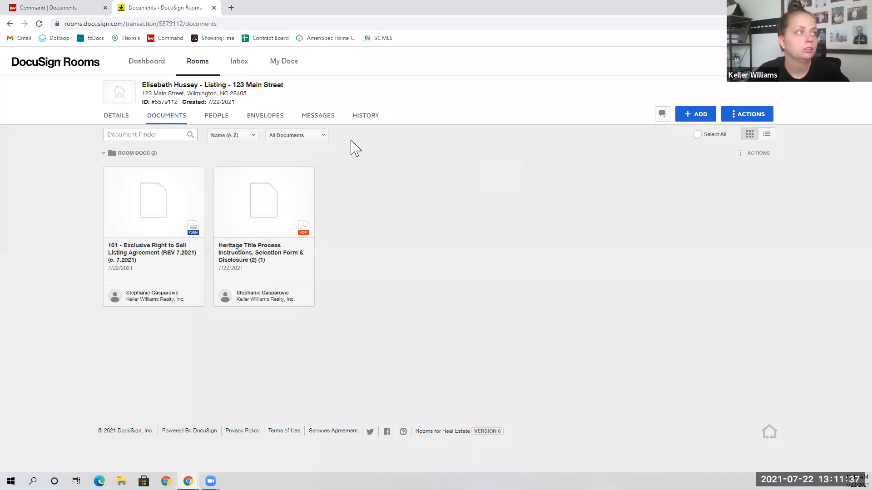
Create a new 'Please DocuSign' envelope from the room's Envelopes page.
{"action": "left_click", "coordinate": [281, 126]}
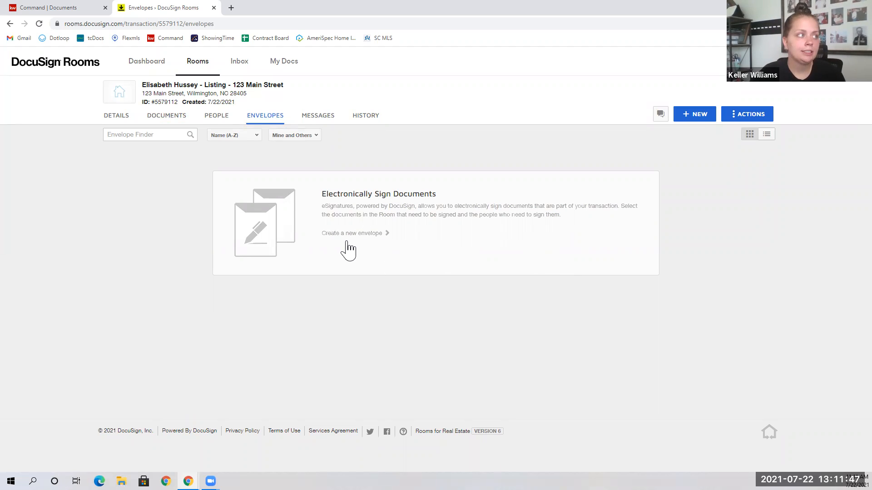
{"action": "left_click", "coordinate": [689, 117]}
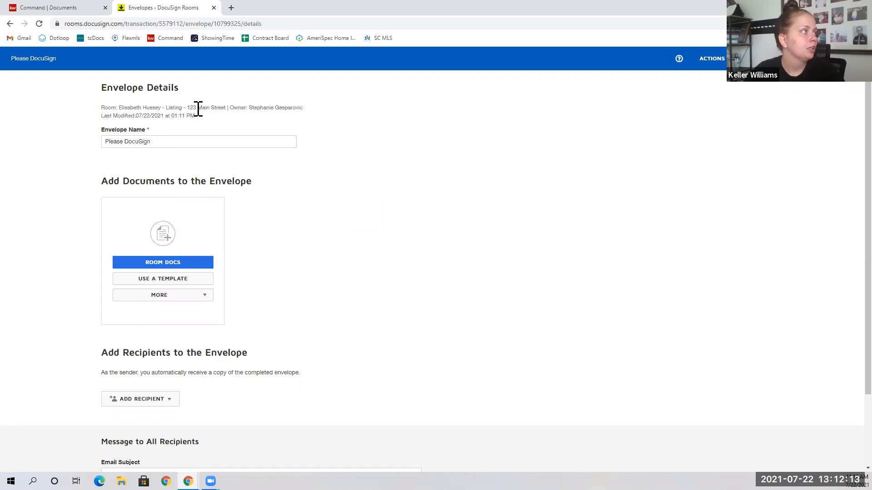
Replace the default envelope name with the suggested '123 Main Street Listing Agreement'.
{"action": "left_click_drag", "start_coordinate": [160, 142], "coordinate": [106, 142]}
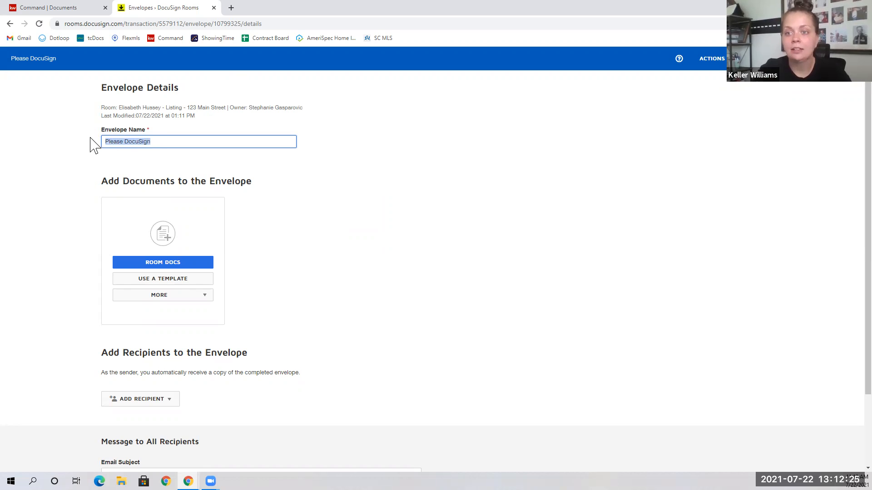
{"action": "type", "text": "123 M"}
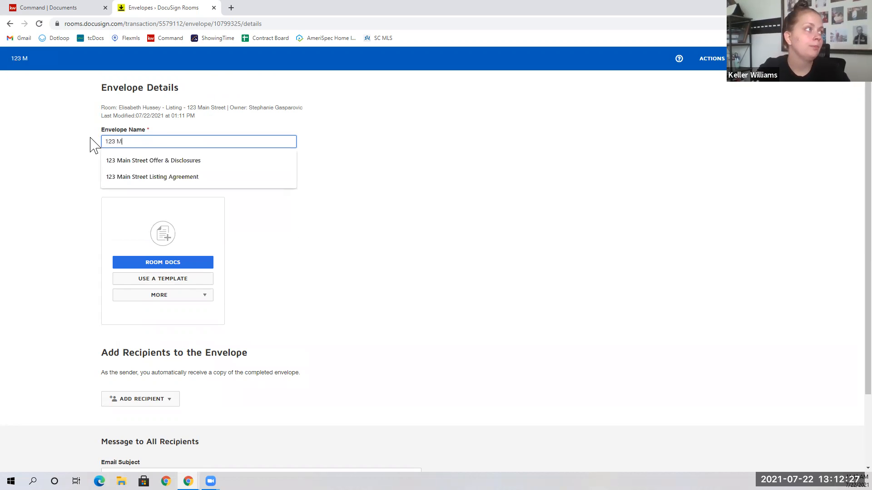
{"action": "left_click", "coordinate": [139, 178]}
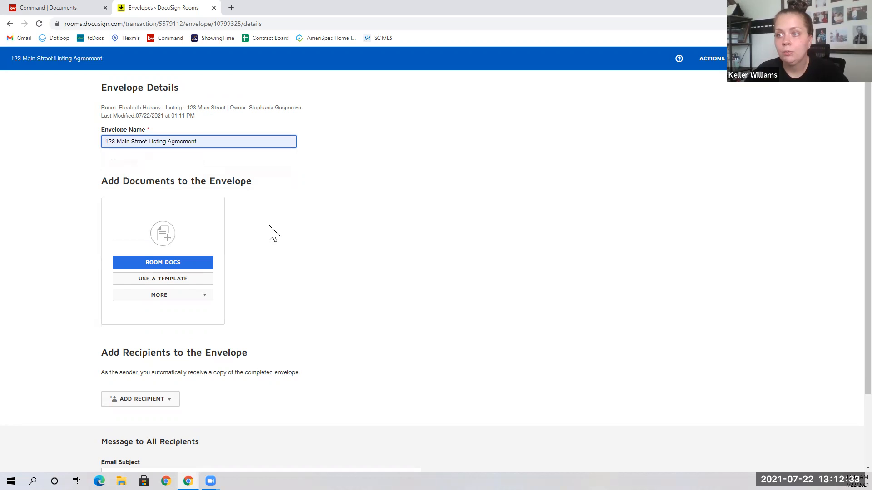
Add the 101 Exclusive Right to Sell agreement and the Heritage Title PDF from the room documents.
{"action": "left_click", "coordinate": [150, 268]}
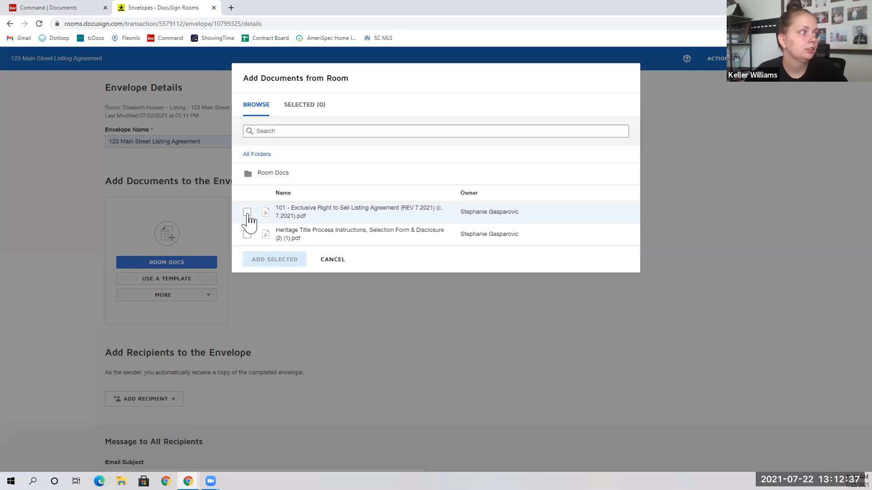
{"action": "left_click", "coordinate": [247, 214]}
{"action": "left_click", "coordinate": [247, 235]}
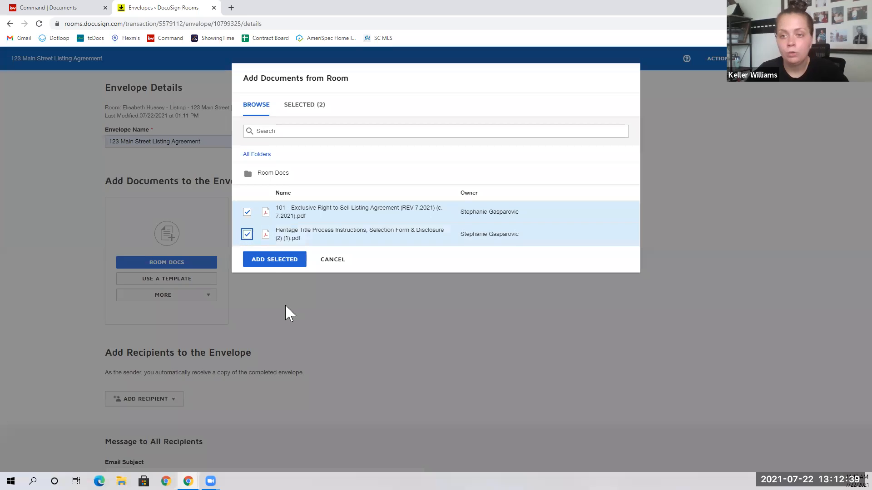
{"action": "left_click", "coordinate": [288, 266]}
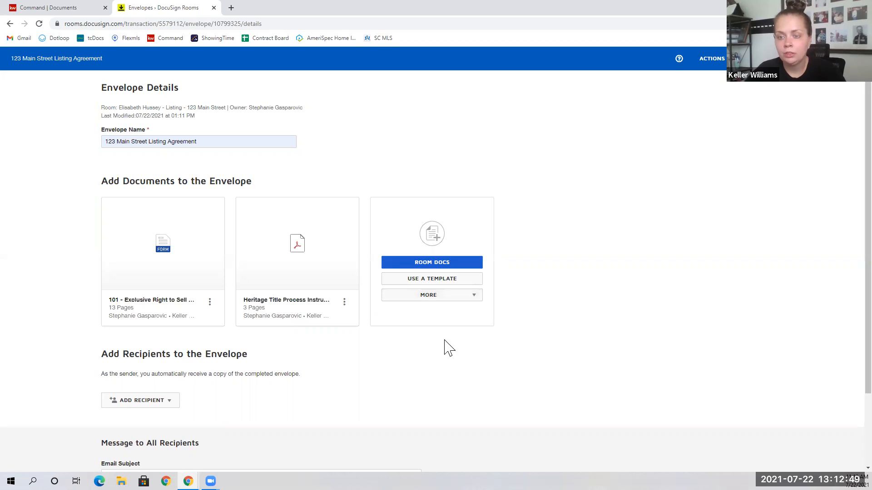
{"action": "left_click", "coordinate": [426, 300]}
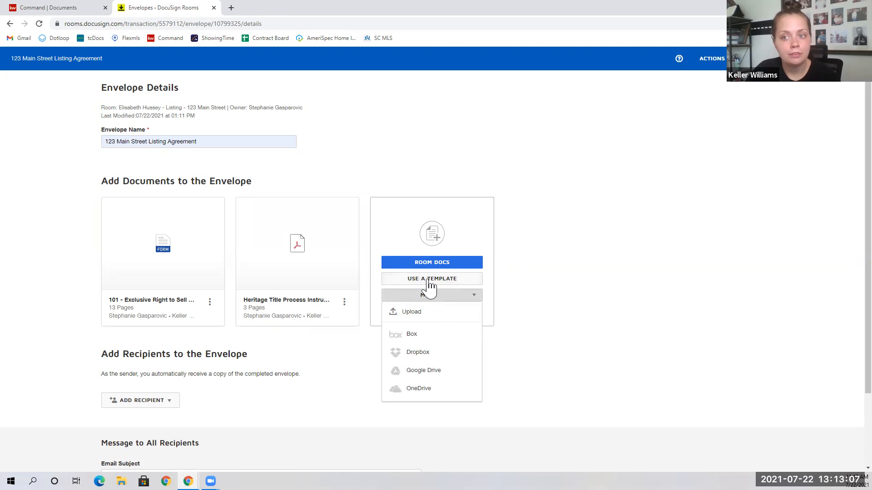
{"action": "left_click", "coordinate": [601, 250]}
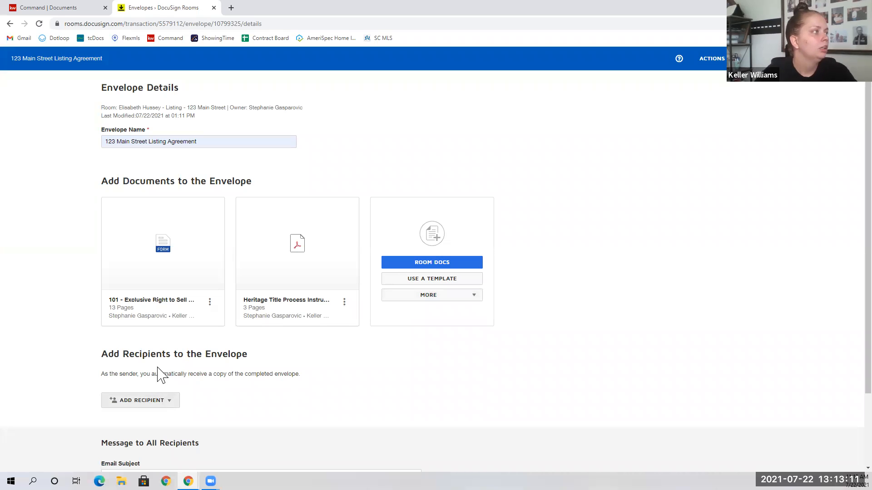
Add the pre-tagged Seller One and Listing Agent roles, each assigned to the matching room participant.
{"action": "scroll", "coordinate": [163, 352], "scroll_direction": "down", "scroll_amount": 1}
{"action": "left_click", "coordinate": [142, 367]}
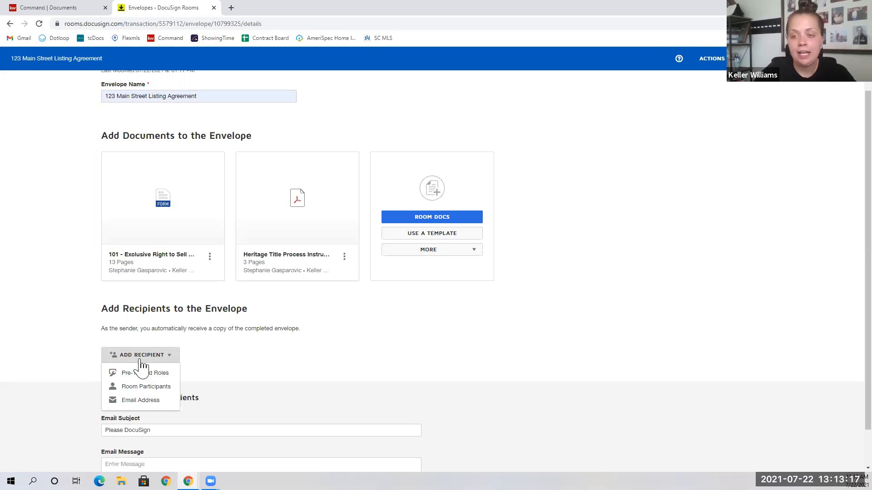
{"action": "left_click", "coordinate": [161, 377]}
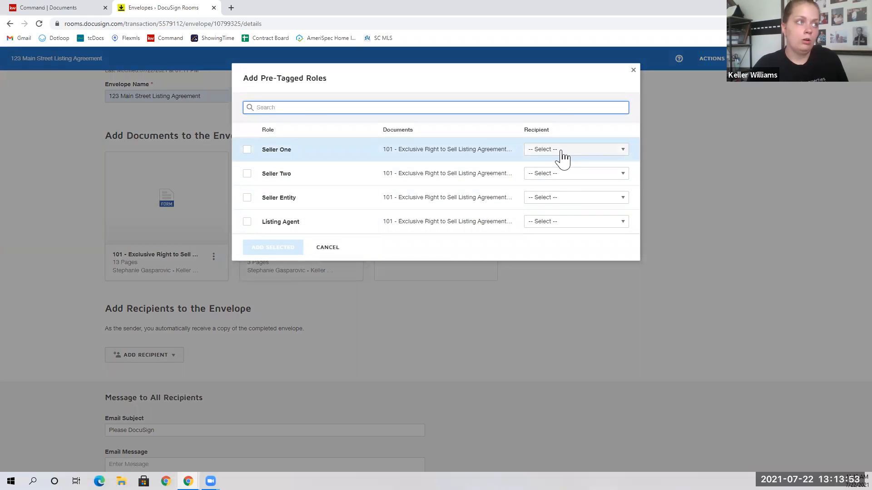
{"action": "left_click", "coordinate": [563, 157]}
{"action": "left_click", "coordinate": [570, 300]}
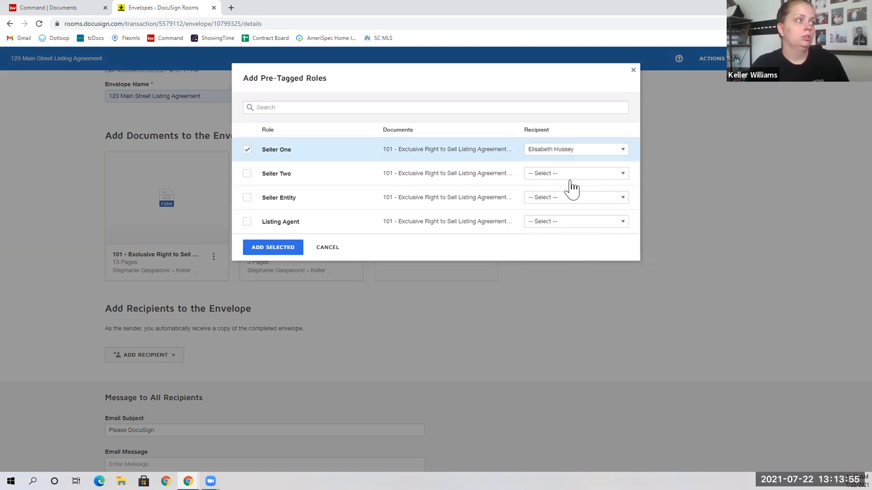
{"action": "left_click", "coordinate": [549, 222]}
{"action": "left_click", "coordinate": [576, 356]}
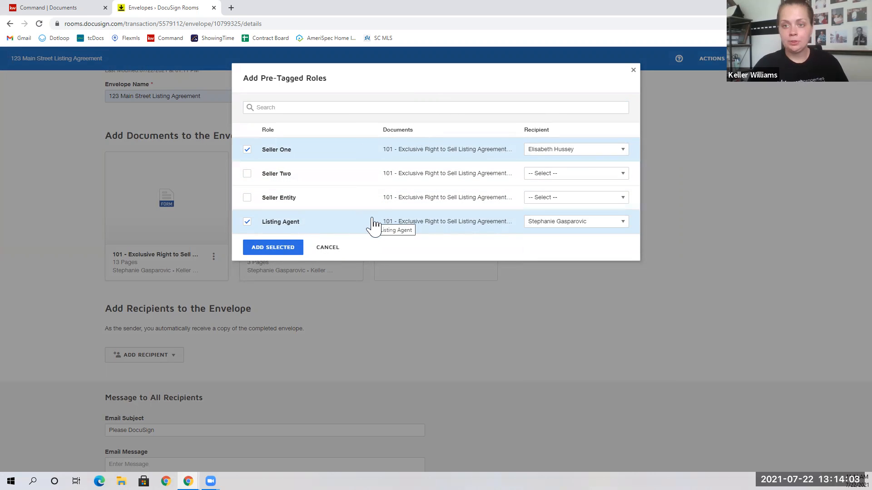
{"action": "left_click", "coordinate": [257, 253]}
{"action": "scroll", "coordinate": [247, 330], "scroll_direction": "down", "scroll_amount": 1}
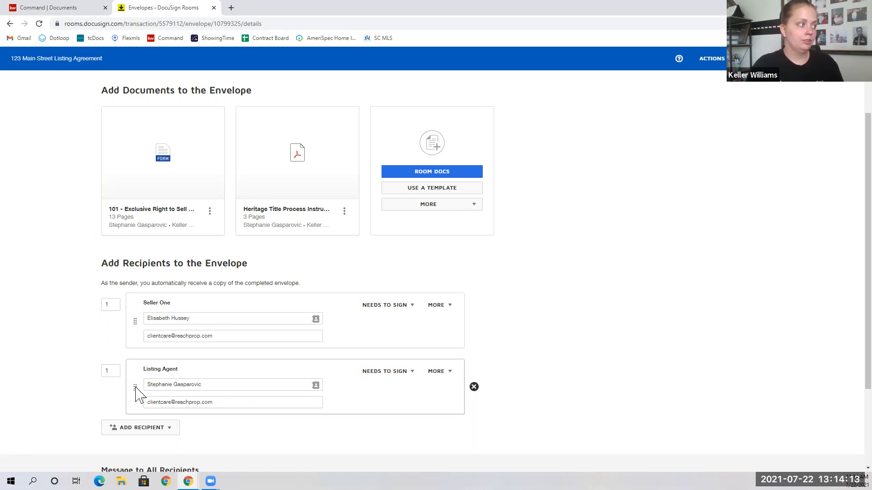
Add TLC as a recipient by entering the closing contact's e-mail address and picking the suggestion.
{"action": "scroll", "coordinate": [237, 393], "scroll_direction": "down", "scroll_amount": 1}
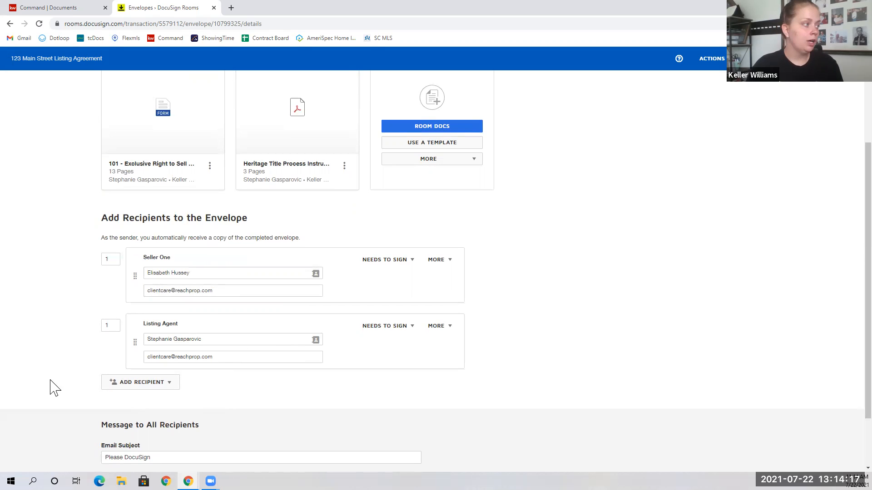
{"action": "left_click", "coordinate": [127, 392]}
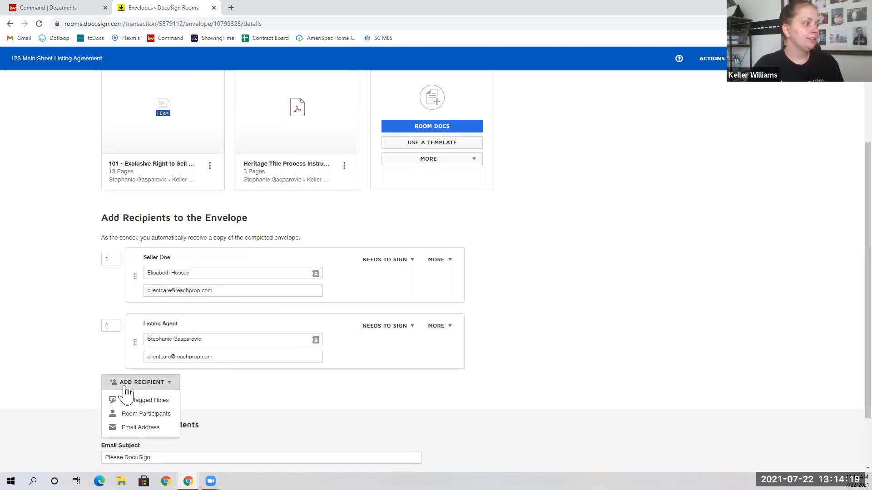
{"action": "left_click", "coordinate": [145, 429]}
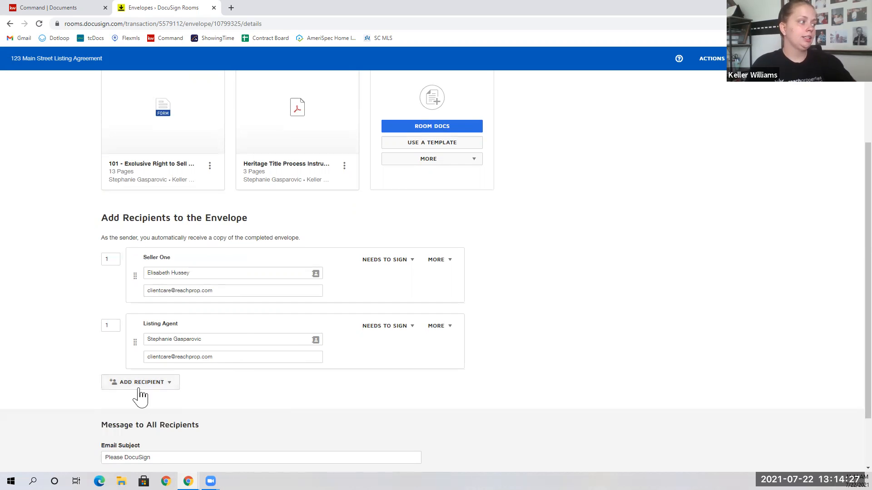
{"action": "left_click", "coordinate": [160, 392]}
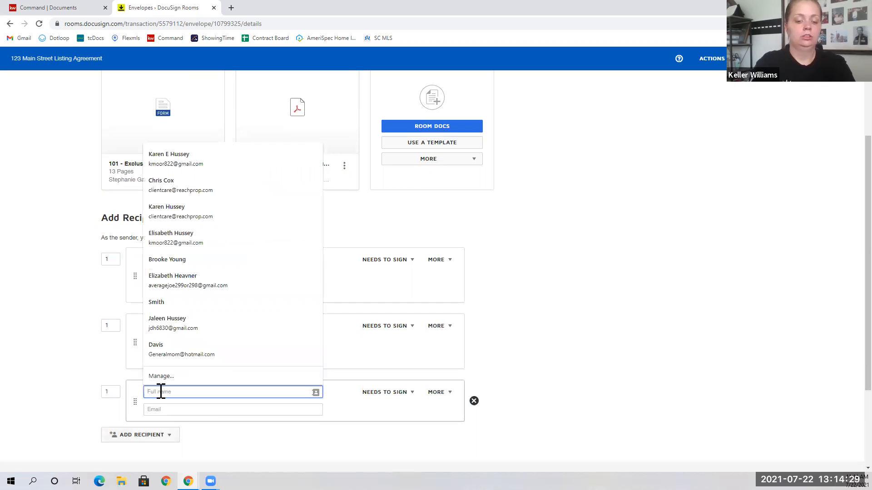
{"action": "key", "text": "Tab"}
{"action": "key", "text": "Tab"}
{"action": "left_click", "coordinate": [161, 392]}
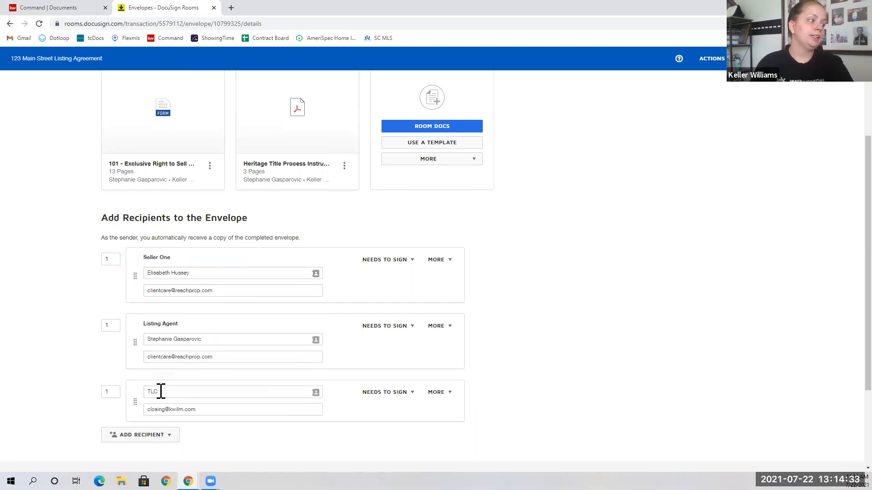
{"action": "left_click", "coordinate": [373, 398]}
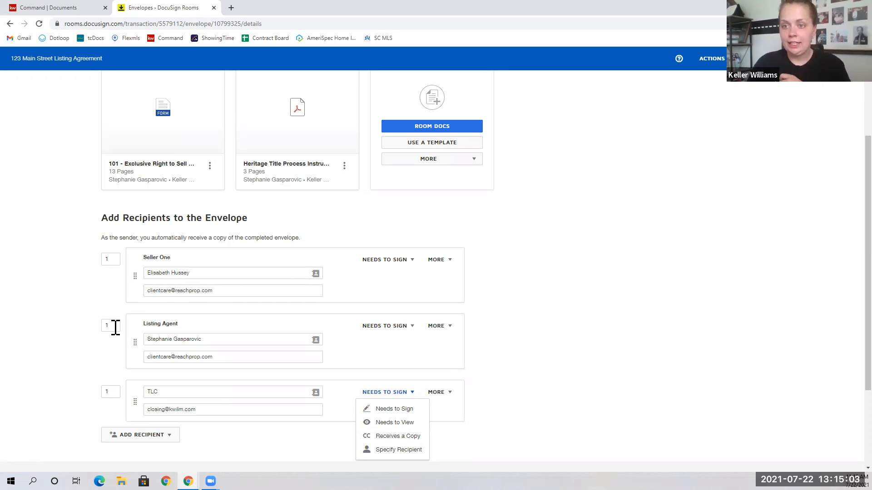
Change the signing order so Seller One signs second and TLC is set to 2.
{"action": "left_click_drag", "start_coordinate": [119, 260], "coordinate": [79, 258]}
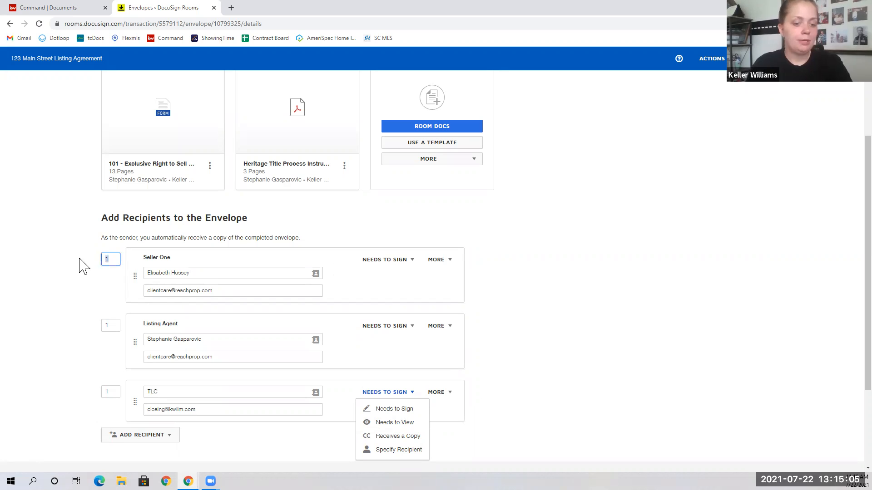
{"action": "left_click", "coordinate": [80, 262]}
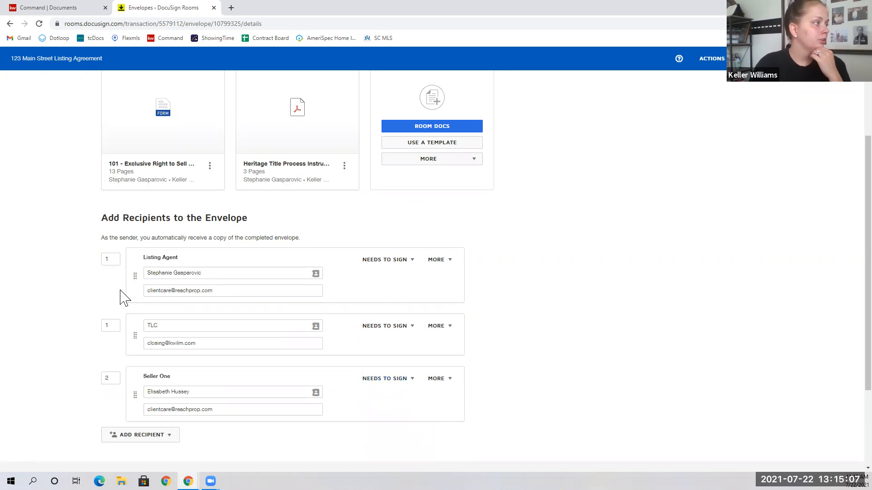
{"action": "left_click_drag", "start_coordinate": [116, 326], "coordinate": [64, 328]}
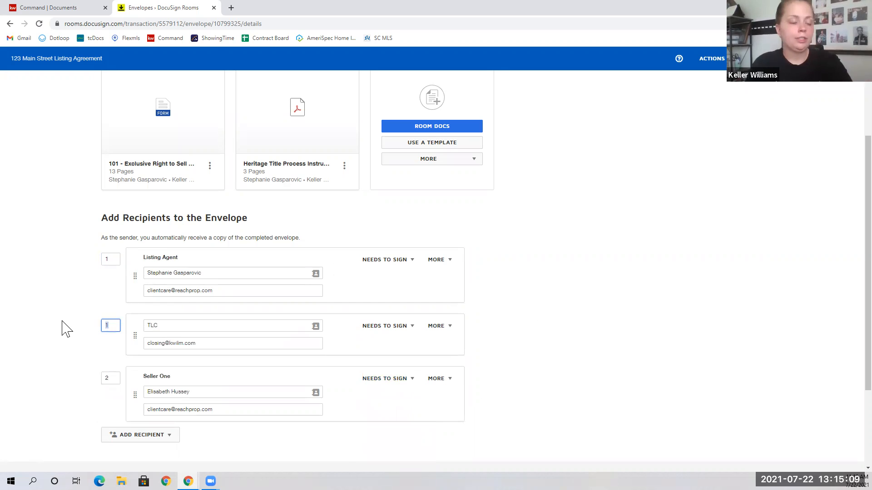
{"action": "left_click", "coordinate": [65, 328]}
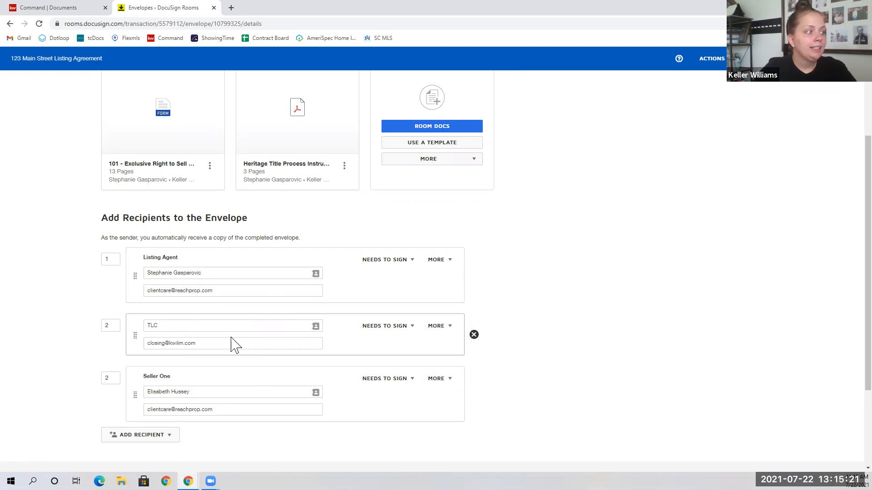
Give TLC signing order 3 and set it to Receives a Copy.
{"action": "left_click", "coordinate": [112, 326]}
{"action": "type", "text": "3"}
{"action": "left_click", "coordinate": [36, 343]}
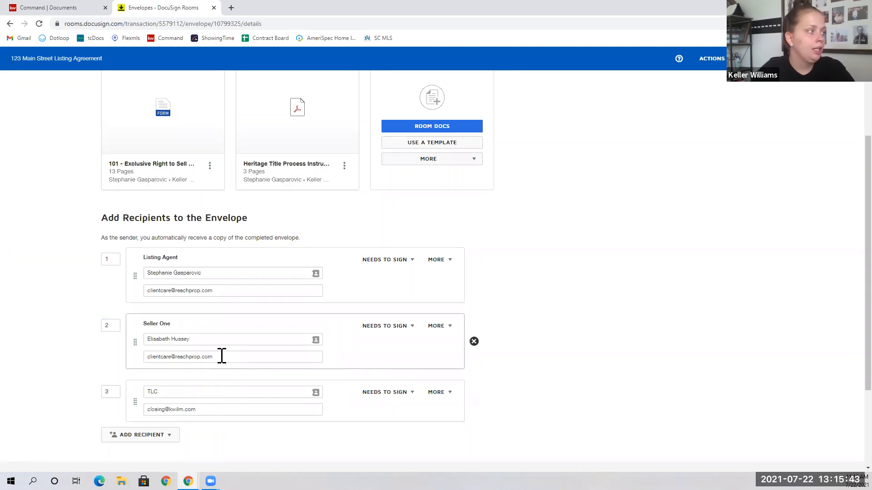
{"action": "left_click", "coordinate": [384, 393]}
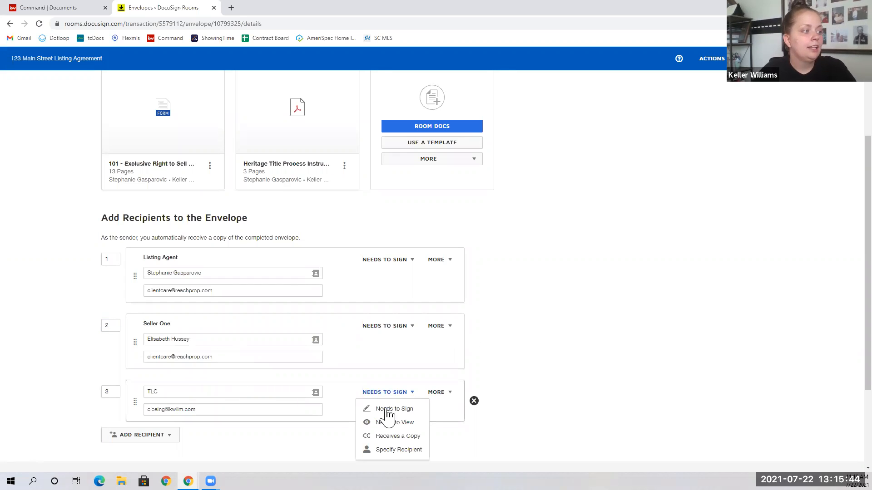
{"action": "left_click", "coordinate": [402, 436]}
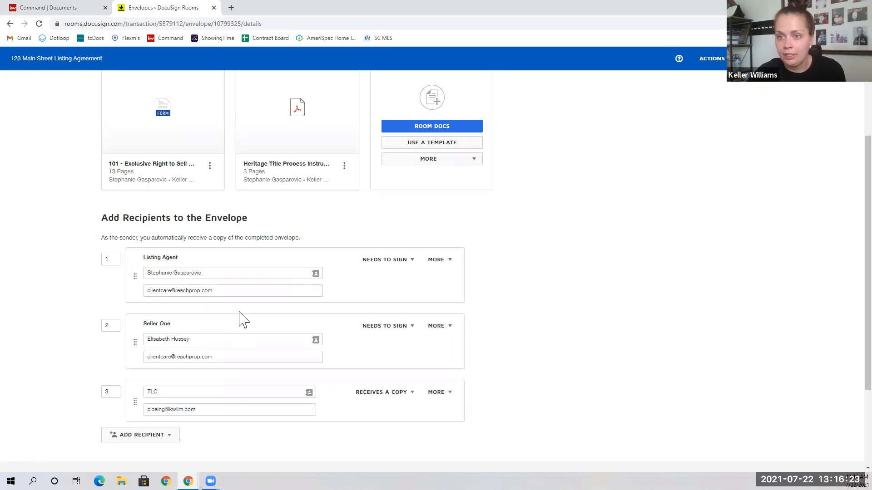
Delete the TLC and Seller One recipients, confirming removal of Seller One's fields.
{"action": "right_click", "coordinate": [276, 321]}
{"action": "left_click", "coordinate": [569, 272]}
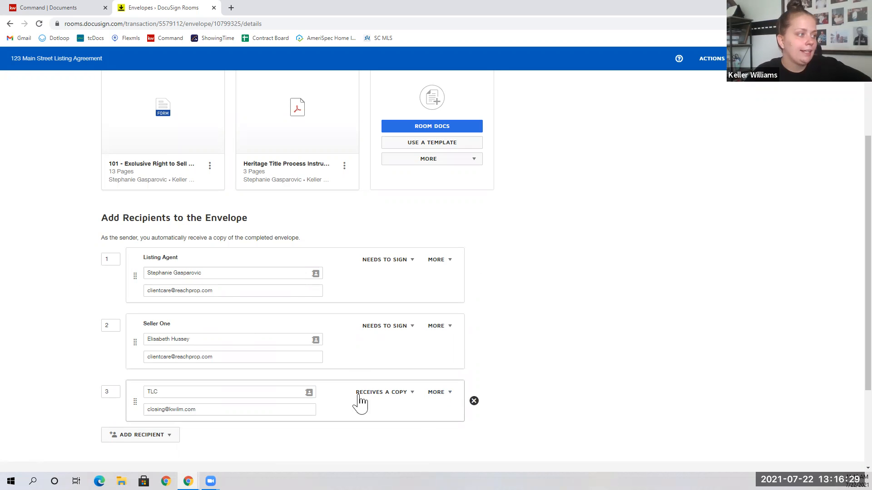
{"action": "left_click", "coordinate": [473, 401]}
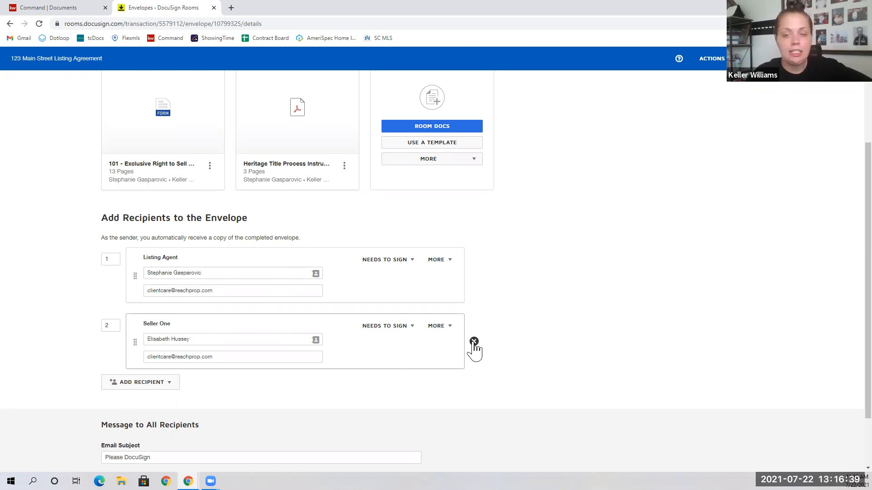
{"action": "left_click", "coordinate": [473, 342]}
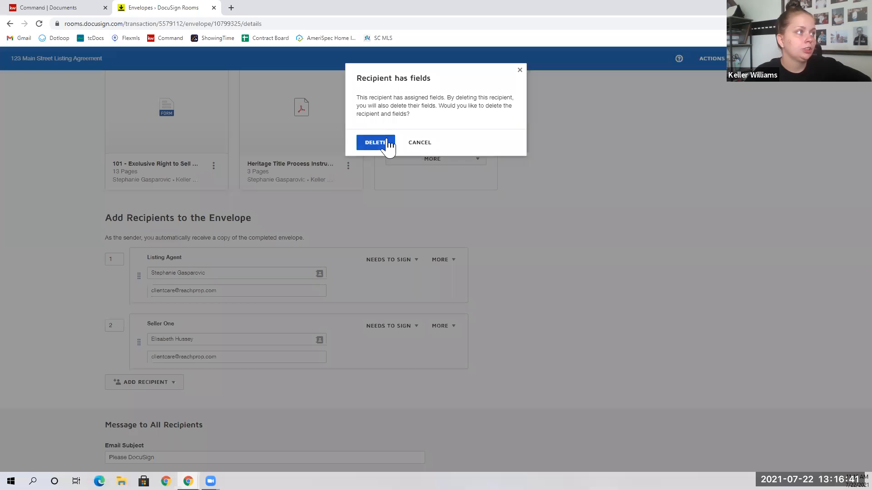
{"action": "left_click", "coordinate": [376, 142]}
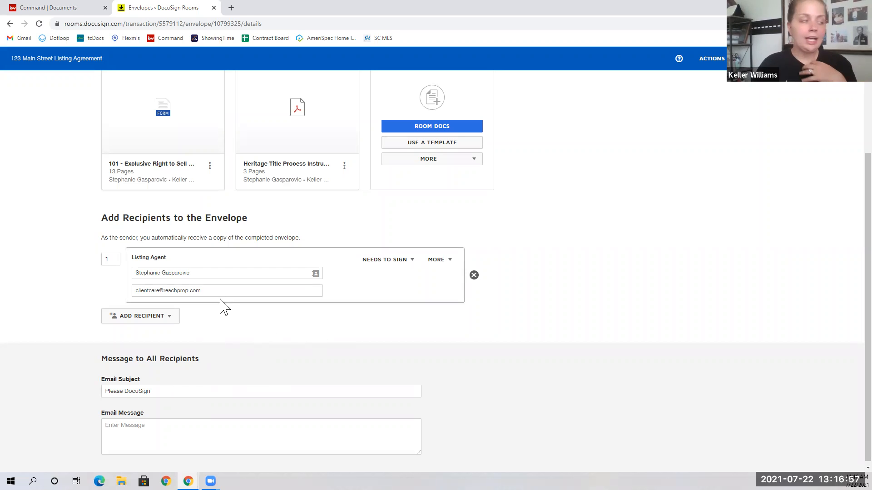
Change the email subject to '123 Main Street Listing Agreement' and continue to Add Fields.
{"action": "left_click_drag", "start_coordinate": [179, 391], "coordinate": [50, 409]}
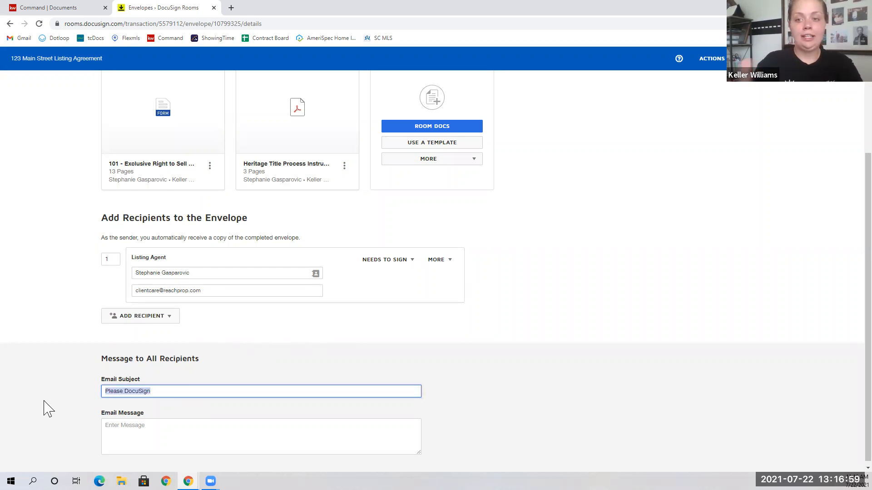
{"action": "type", "text": "123 Main Street Li"}
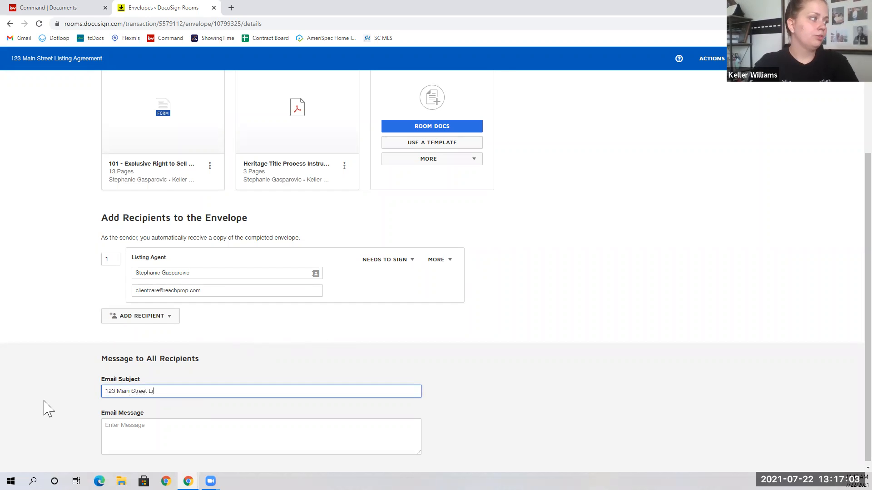
{"action": "type", "text": "sting Agreement"}
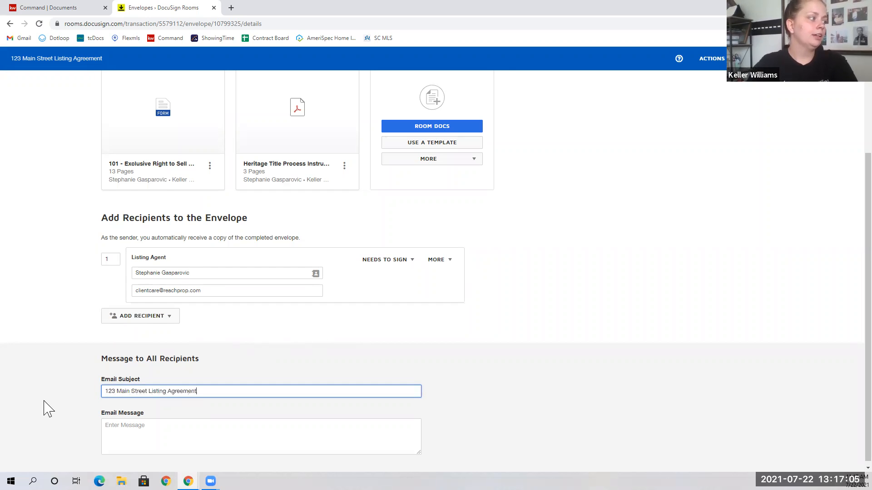
{"action": "left_click", "coordinate": [172, 423]}
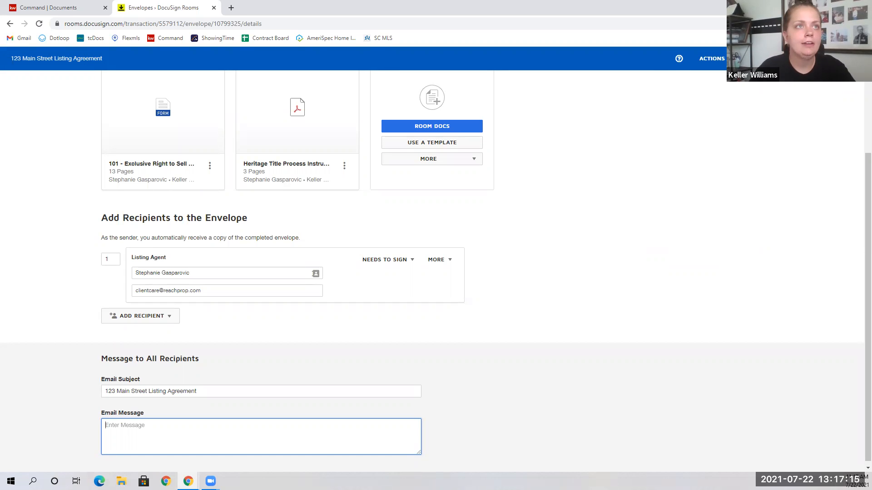
{"action": "left_click", "coordinate": [840, 59]}
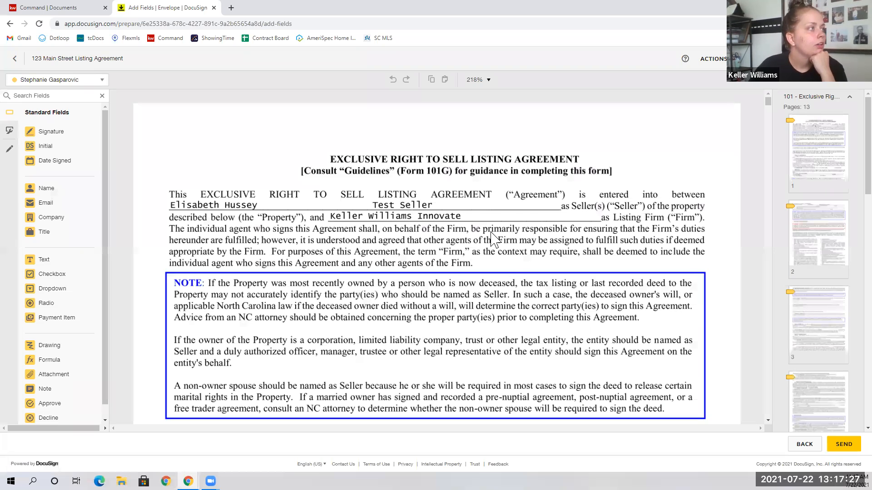
Scroll through the listing agreement's pages, jumping to page 6.
{"action": "scroll", "coordinate": [491, 237], "scroll_direction": "down", "scroll_amount": 2}
{"action": "scroll", "coordinate": [494, 238], "scroll_direction": "down", "scroll_amount": 10}
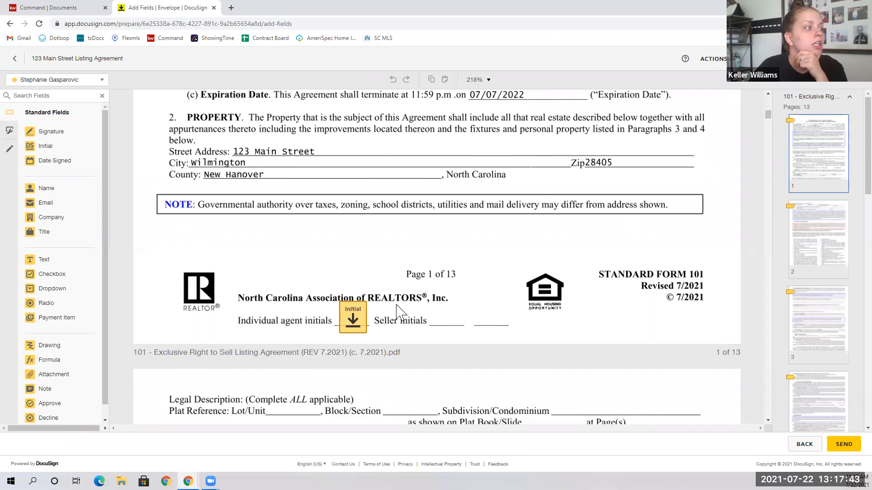
{"action": "scroll", "coordinate": [356, 316], "scroll_direction": "down", "scroll_amount": 1}
{"action": "scroll", "coordinate": [447, 301], "scroll_direction": "down", "scroll_amount": 20}
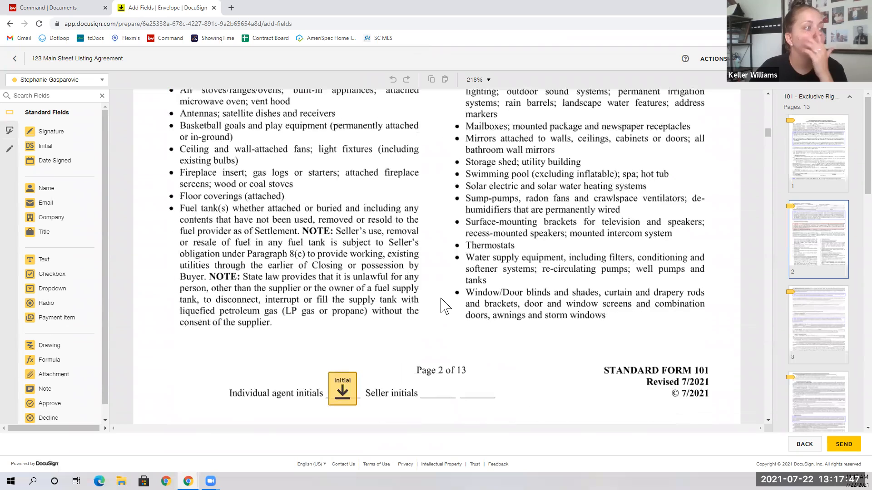
{"action": "scroll", "coordinate": [444, 307], "scroll_direction": "down", "scroll_amount": 1}
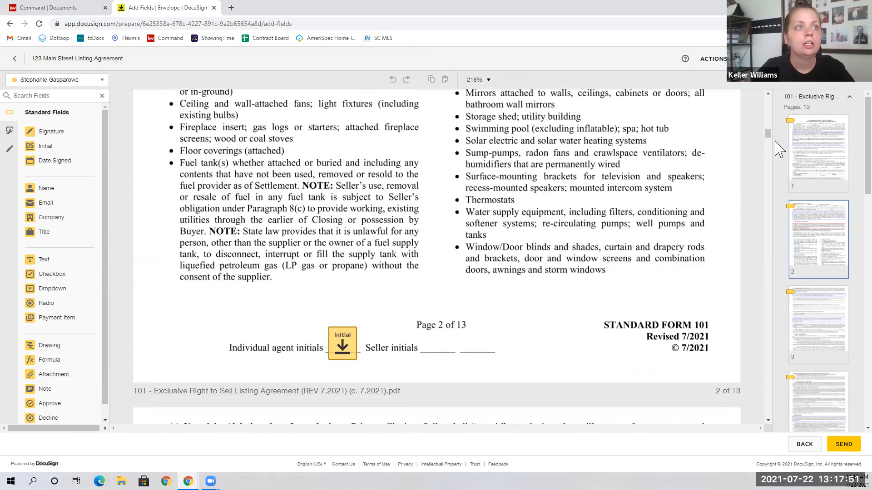
{"action": "left_click_drag", "start_coordinate": [767, 126], "coordinate": [768, 102]}
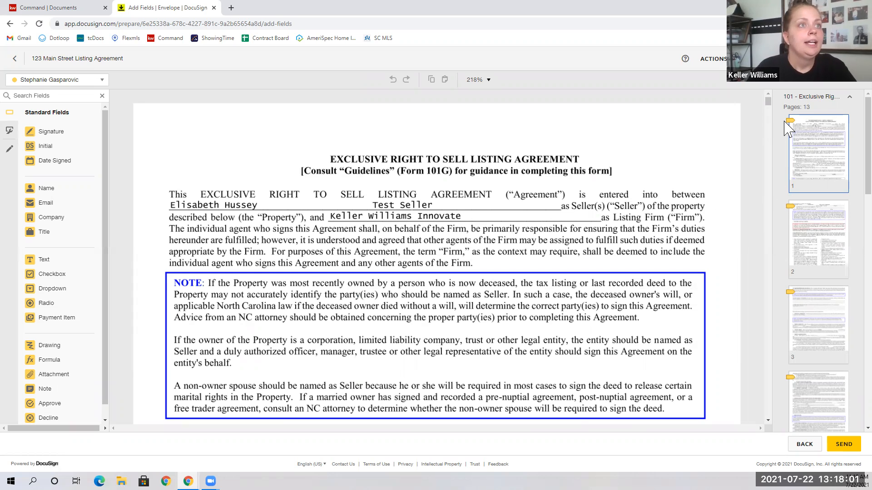
{"action": "scroll", "coordinate": [813, 205], "scroll_direction": "down", "scroll_amount": 6}
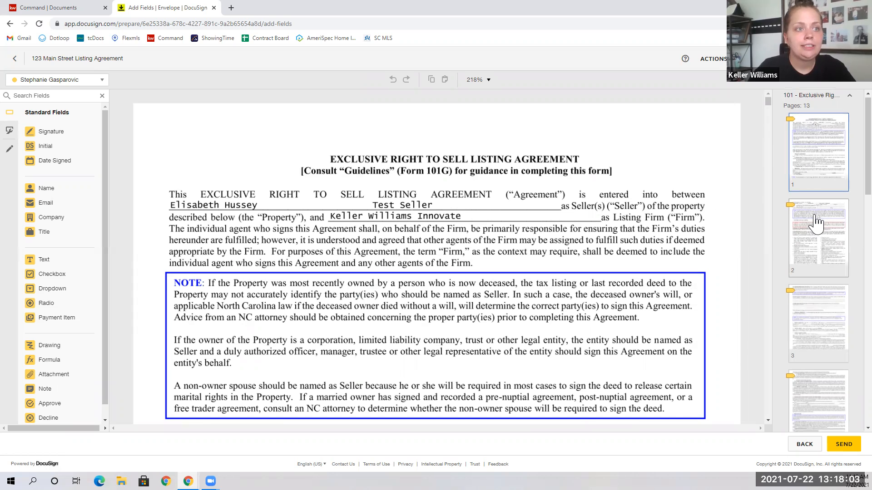
{"action": "scroll", "coordinate": [815, 227], "scroll_direction": "down", "scroll_amount": 1}
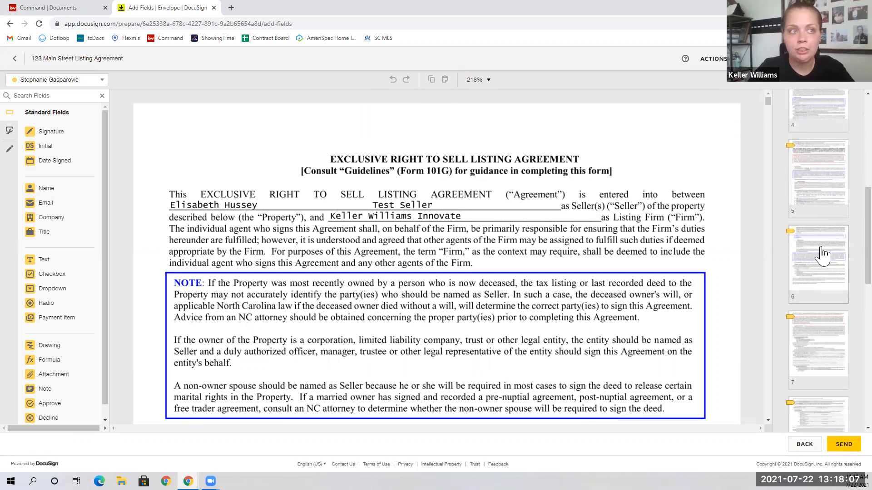
{"action": "left_click", "coordinate": [823, 255]}
{"action": "scroll", "coordinate": [495, 263], "scroll_direction": "down", "scroll_amount": 1}
{"action": "scroll", "coordinate": [495, 263], "scroll_direction": "down", "scroll_amount": 12}
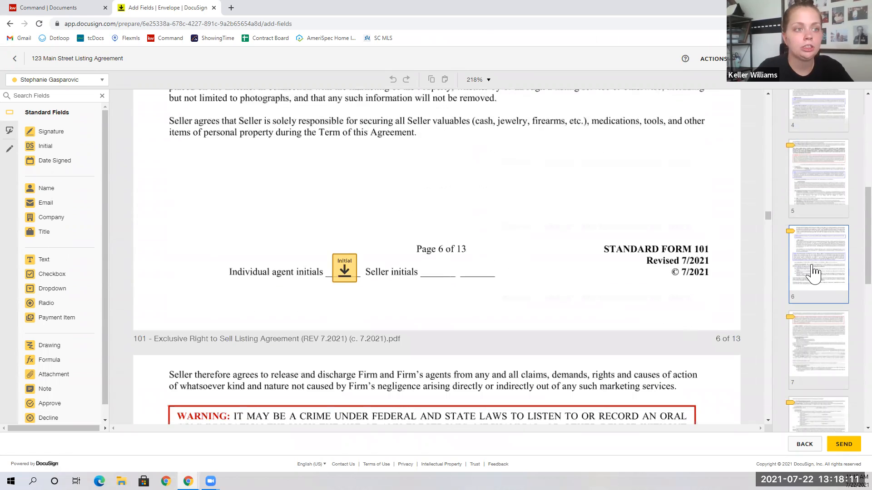
{"action": "scroll", "coordinate": [844, 114], "scroll_direction": "up", "scroll_amount": 6}
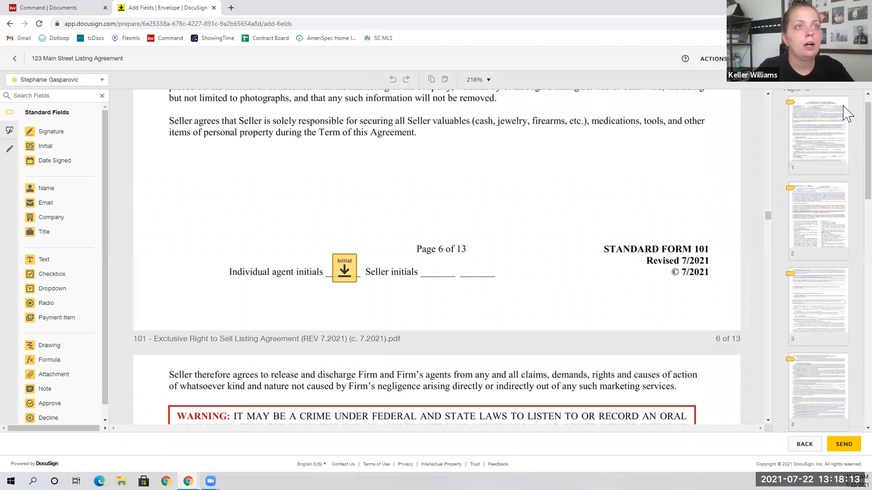
{"action": "scroll", "coordinate": [843, 113], "scroll_direction": "up", "scroll_amount": 1}
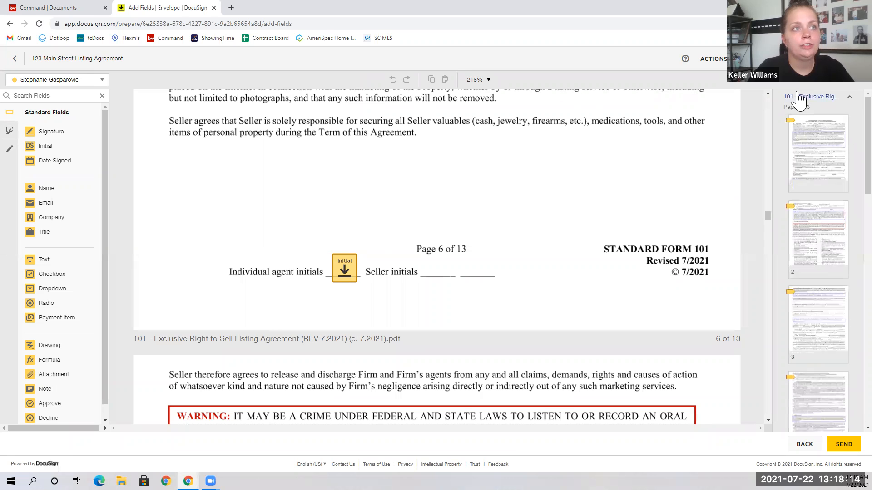
Collapse the 101 page list and show page 2 of the Heritage Title Process form.
{"action": "left_click", "coordinate": [824, 101]}
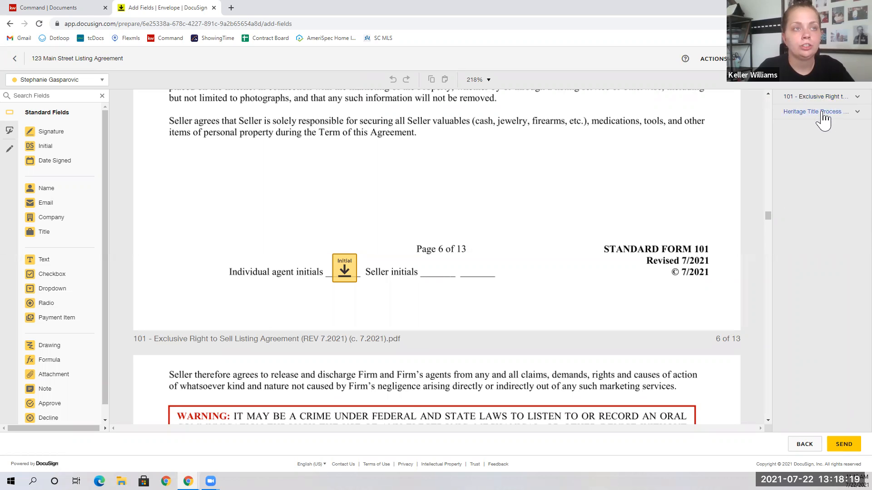
{"action": "left_click", "coordinate": [823, 113]}
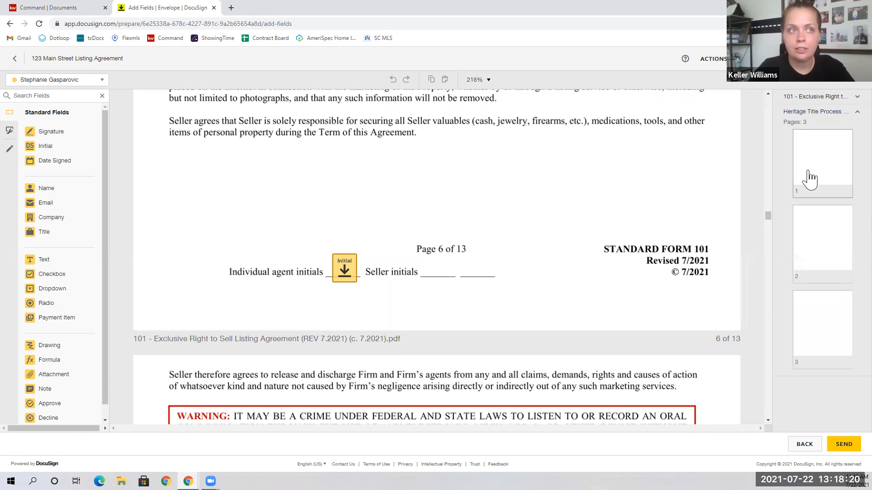
{"action": "left_click", "coordinate": [824, 247]}
Place a Full Name field on the Buyer(s) line of the title selection form.
{"action": "scroll", "coordinate": [508, 282], "scroll_direction": "down", "scroll_amount": 5}
{"action": "scroll", "coordinate": [504, 282], "scroll_direction": "down", "scroll_amount": 1}
{"action": "scroll", "coordinate": [502, 279], "scroll_direction": "up", "scroll_amount": 7}
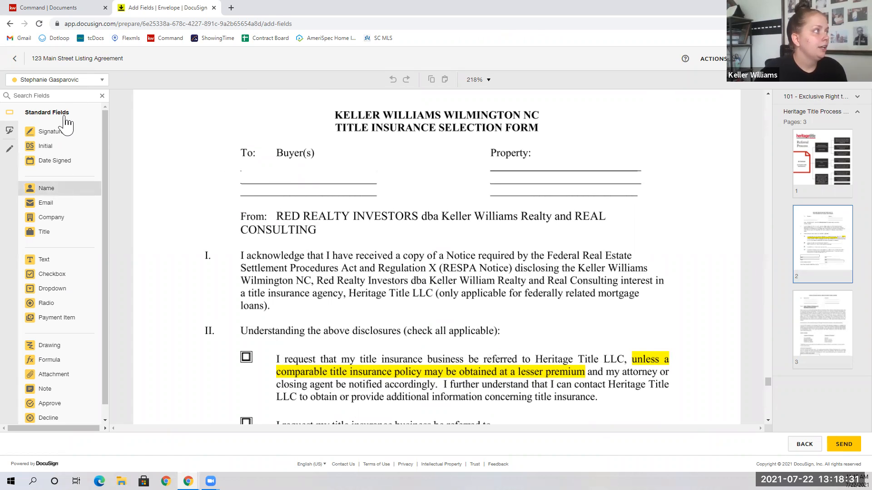
{"action": "left_click", "coordinate": [55, 84]}
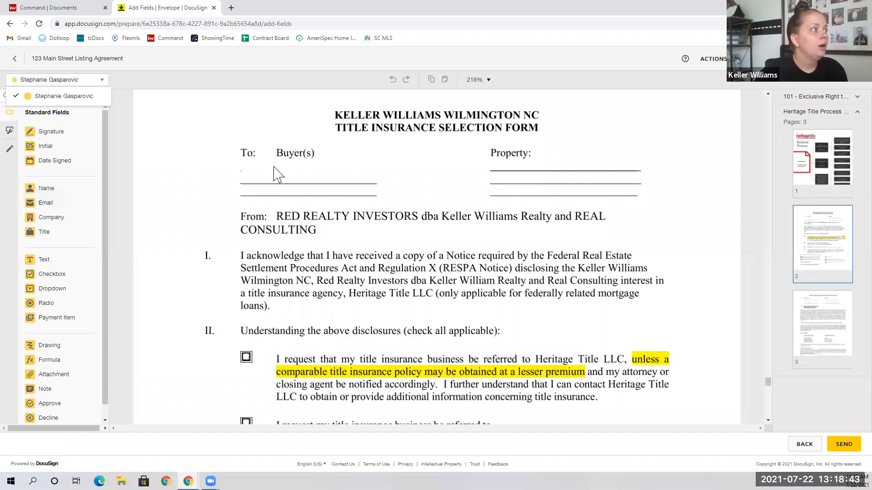
{"action": "left_click", "coordinate": [49, 192]}
{"action": "left_click_drag", "start_coordinate": [57, 200], "coordinate": [246, 178]}
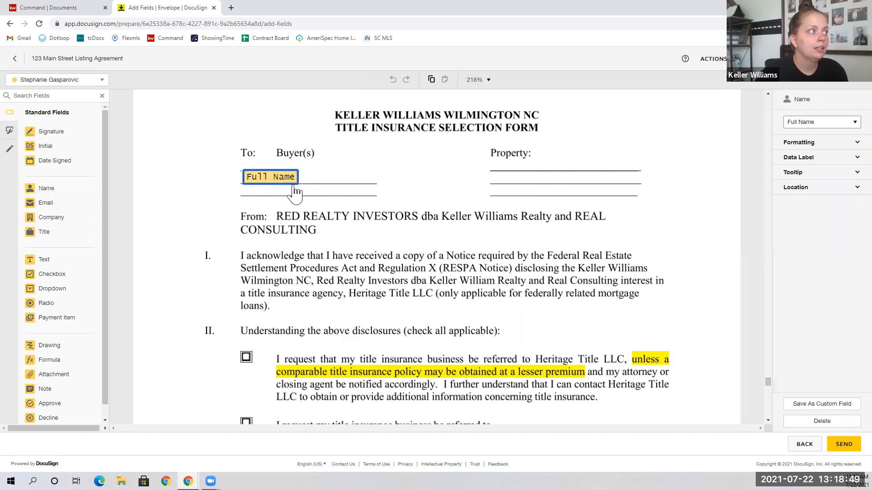
{"action": "left_click", "coordinate": [334, 186]}
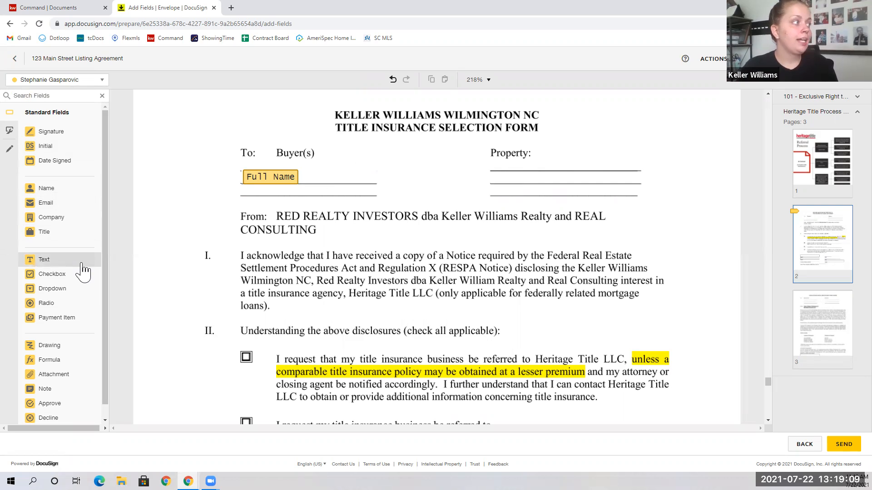
Add a text field spanning both Property lines, filled with the property address.
{"action": "left_click_drag", "start_coordinate": [51, 263], "coordinate": [519, 174]}
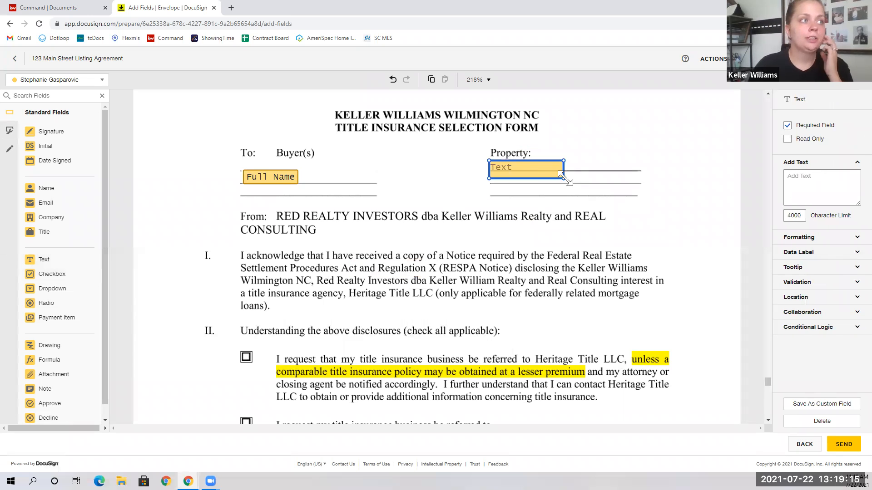
{"action": "left_click_drag", "start_coordinate": [564, 179], "coordinate": [645, 195]}
{"action": "left_click", "coordinate": [822, 191]}
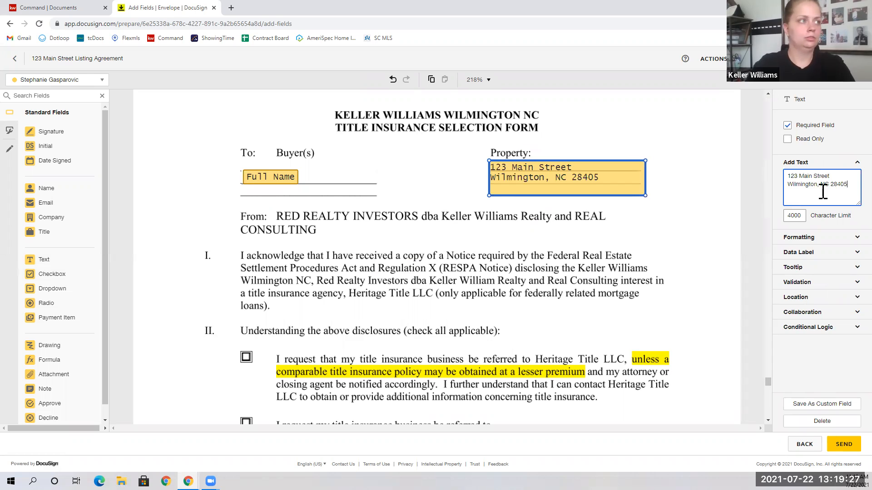
{"action": "left_click", "coordinate": [590, 272]}
{"action": "scroll", "coordinate": [341, 211], "scroll_direction": "down", "scroll_amount": 2}
{"action": "scroll", "coordinate": [339, 210], "scroll_direction": "down", "scroll_amount": 1}
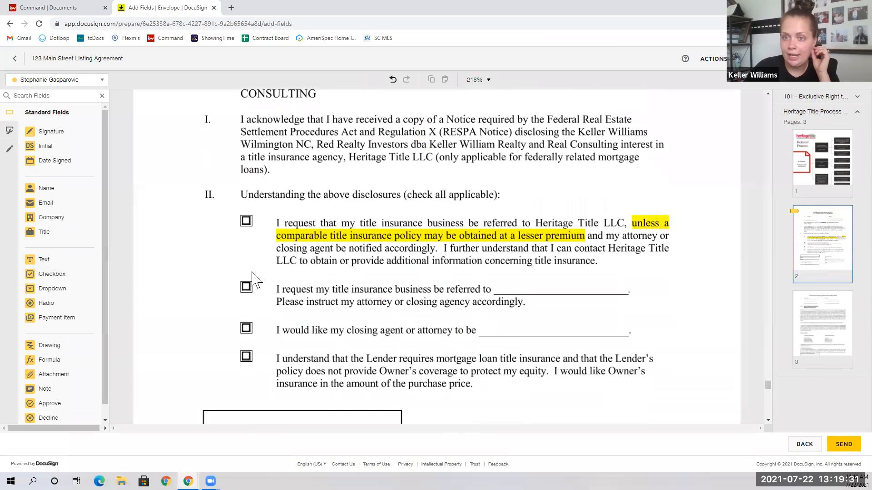
Place a checkbox on the closing-agent option, plus Signature and Date Signed fields on the first Buyer line.
{"action": "left_click", "coordinate": [86, 275]}
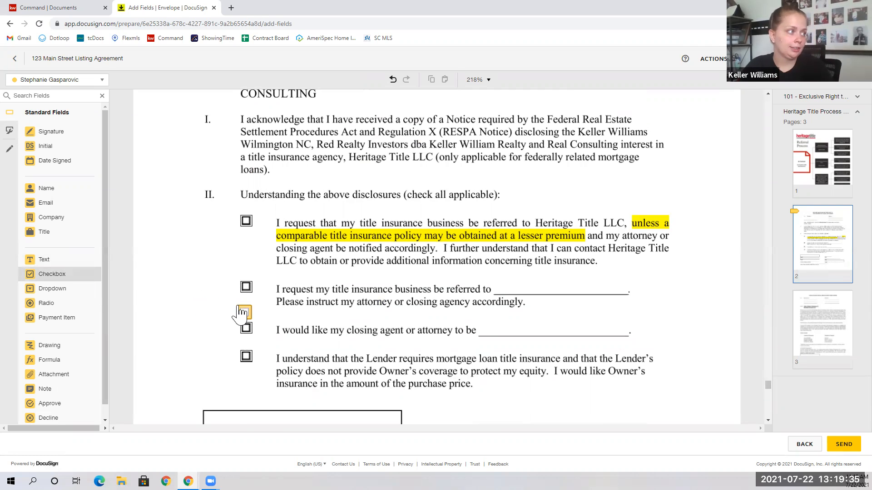
{"action": "left_click", "coordinate": [243, 332]}
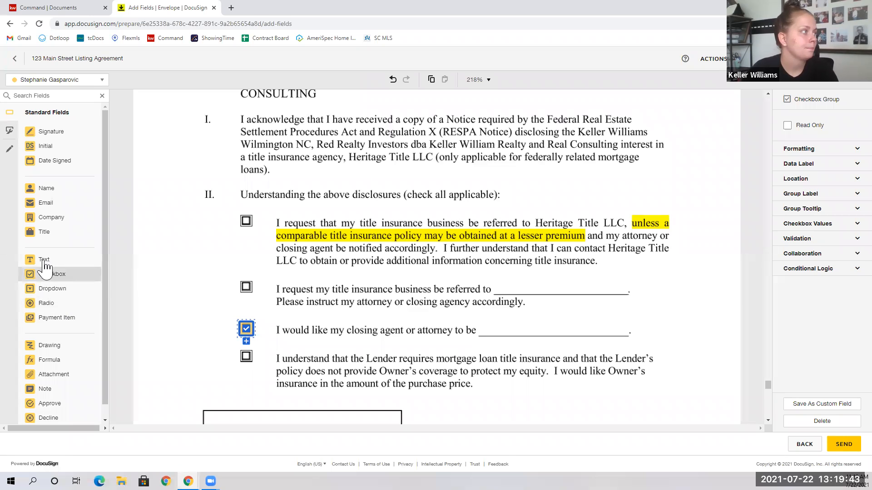
{"action": "scroll", "coordinate": [413, 329], "scroll_direction": "down", "scroll_amount": 3}
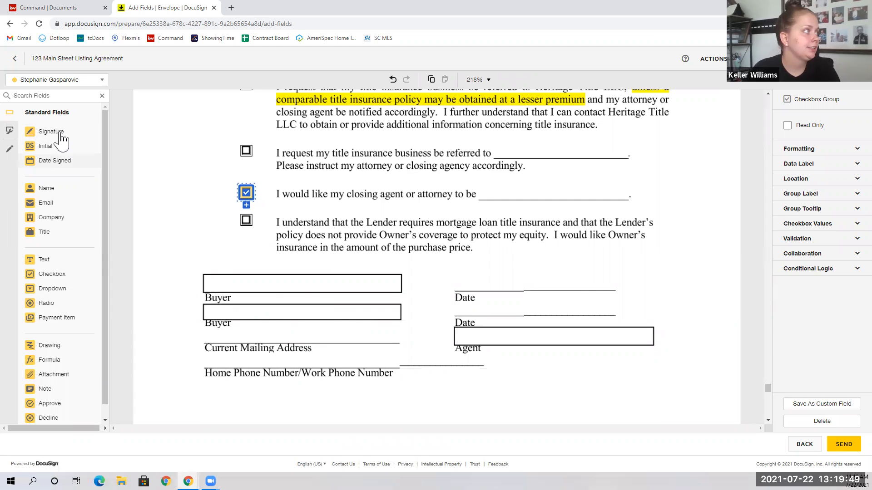
{"action": "left_click_drag", "start_coordinate": [64, 134], "coordinate": [203, 271]}
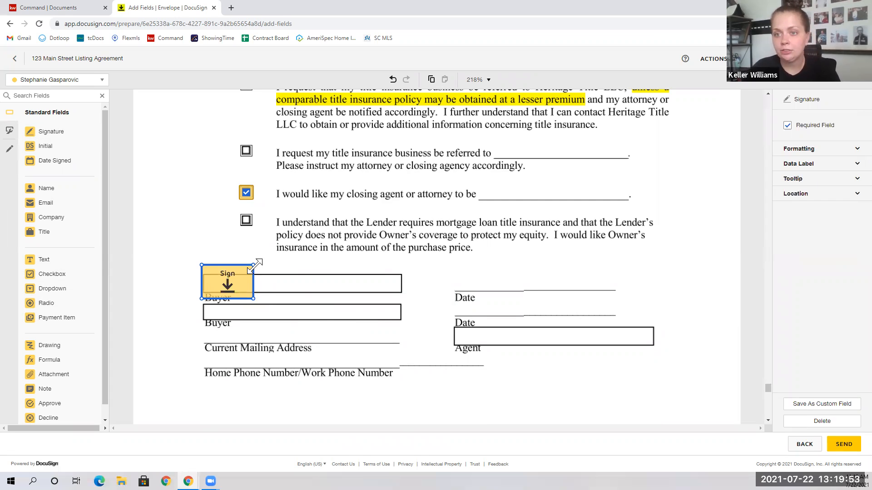
{"action": "left_click_drag", "start_coordinate": [252, 267], "coordinate": [219, 284]}
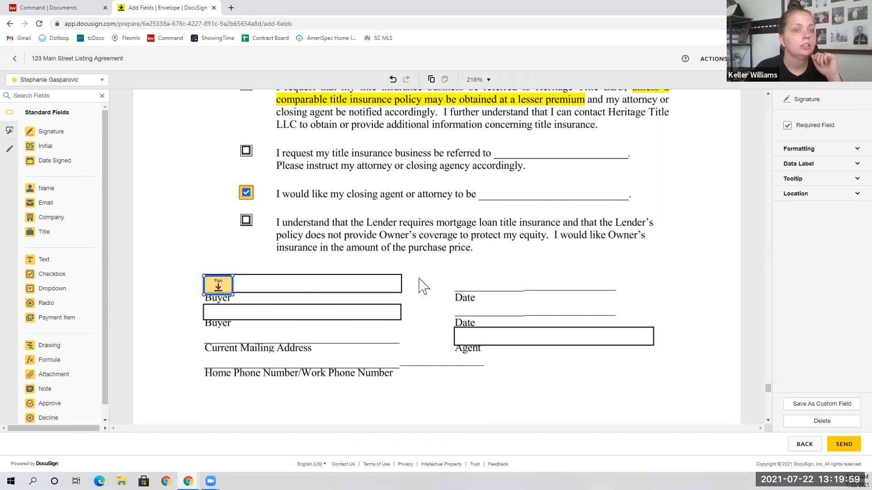
{"action": "left_click_drag", "start_coordinate": [64, 161], "coordinate": [469, 286]}
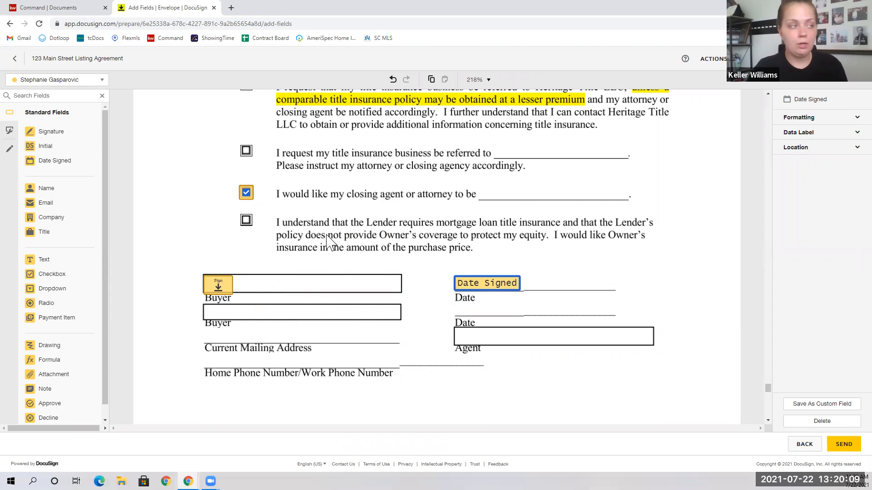
{"action": "left_click", "coordinate": [565, 272]}
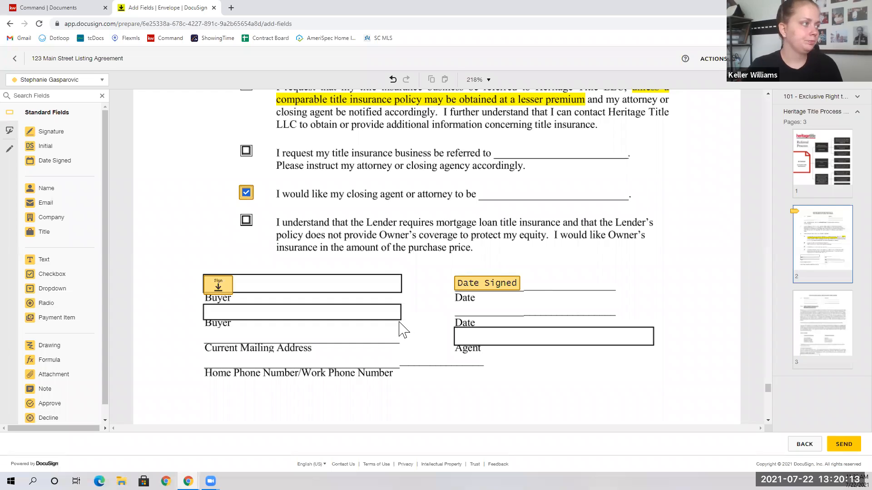
{"action": "scroll", "coordinate": [382, 277], "scroll_direction": "up", "scroll_amount": 10}
{"action": "scroll", "coordinate": [378, 272], "scroll_direction": "down", "scroll_amount": 20}
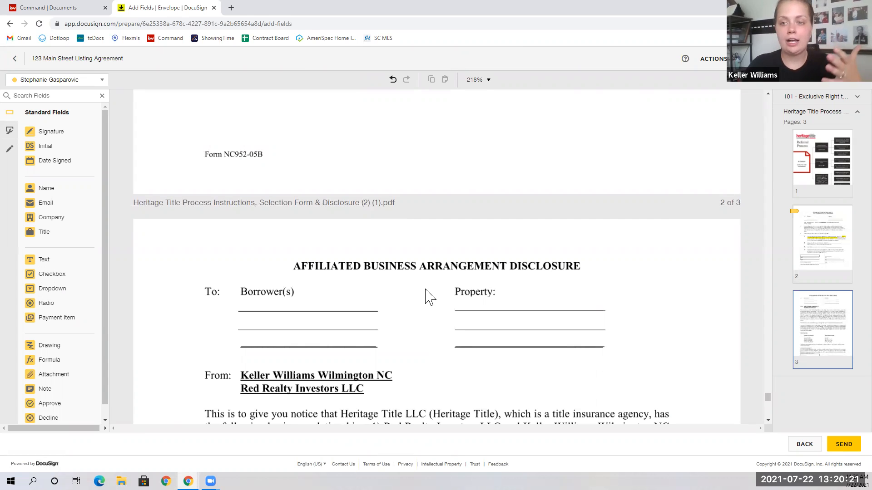
Copy the Full Name and address fields onto the disclosure's Borrower(s) and Property lines.
{"action": "scroll", "coordinate": [308, 254], "scroll_direction": "up", "scroll_amount": 5}
{"action": "scroll", "coordinate": [305, 252], "scroll_direction": "up", "scroll_amount": 5}
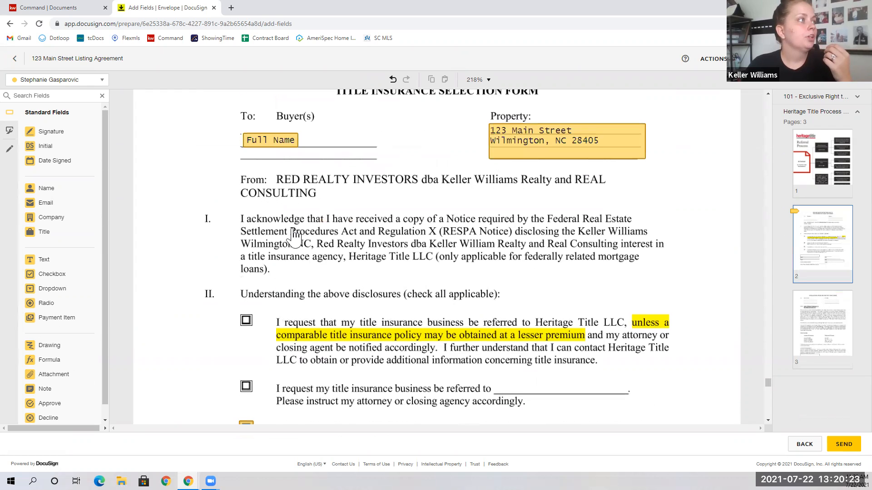
{"action": "left_click_drag", "start_coordinate": [219, 190], "coordinate": [558, 251]}
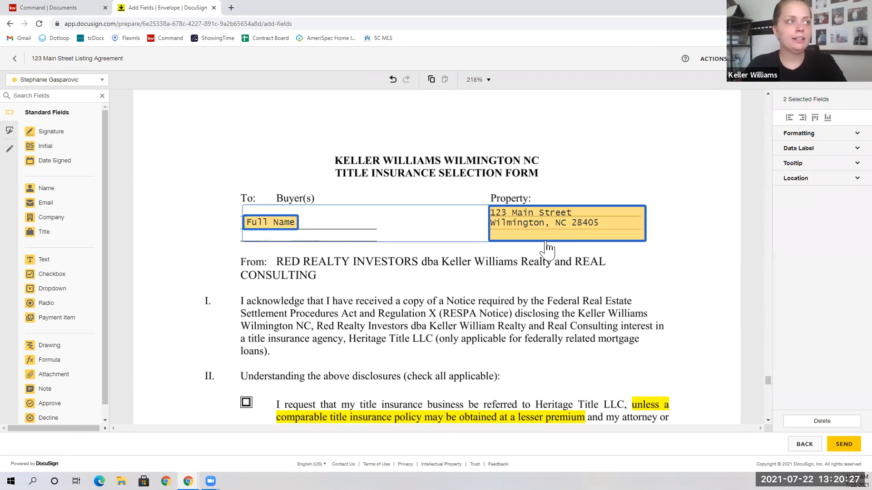
{"action": "right_click", "coordinate": [574, 219]}
{"action": "left_click", "coordinate": [581, 247]}
{"action": "scroll", "coordinate": [502, 308], "scroll_direction": "down", "scroll_amount": 20}
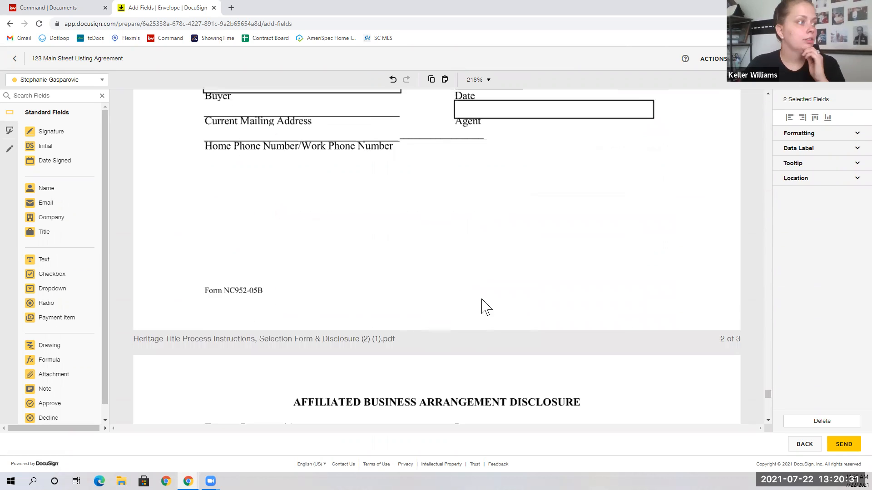
{"action": "scroll", "coordinate": [376, 294], "scroll_direction": "down", "scroll_amount": 1}
{"action": "left_click", "coordinate": [294, 272]}
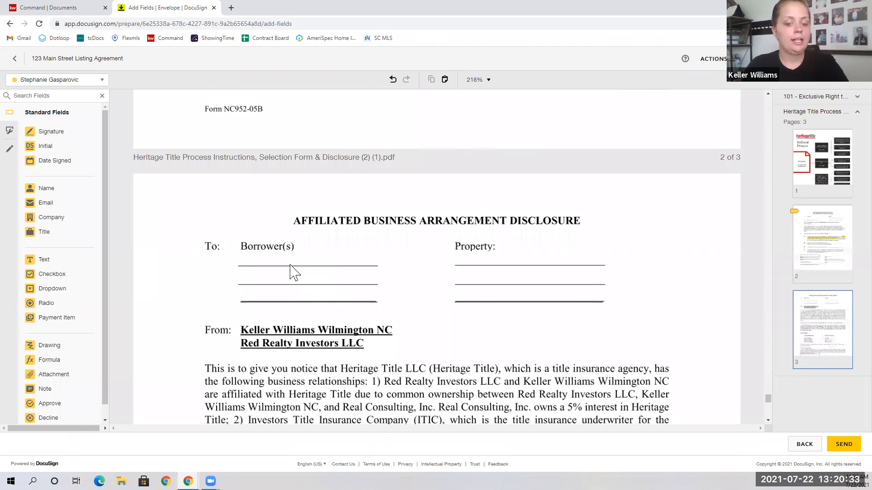
{"action": "key", "text": "ctrl+v"}
{"action": "left_click_drag", "start_coordinate": [281, 310], "coordinate": [272, 261]}
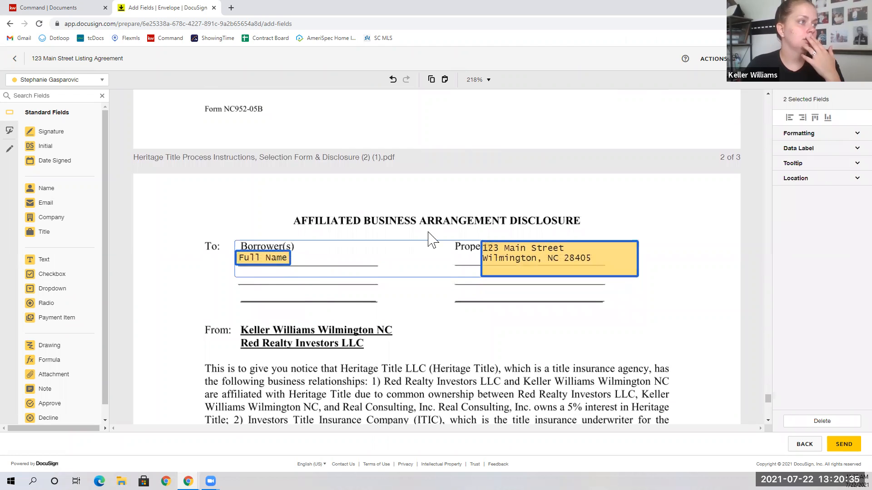
{"action": "left_click", "coordinate": [448, 225]}
{"action": "left_click_drag", "start_coordinate": [536, 252], "coordinate": [509, 266]}
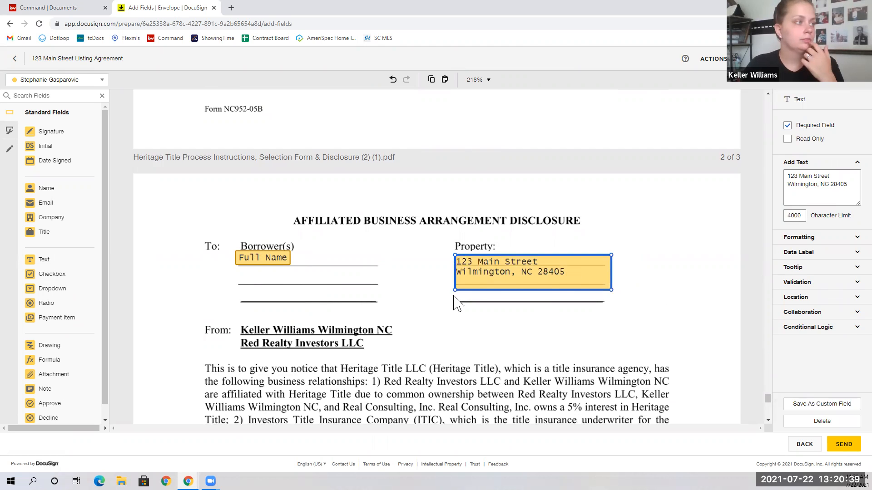
Paste the Signature and Date Signed fields onto the disclosure's Borrower line.
{"action": "scroll", "coordinate": [398, 297], "scroll_direction": "down", "scroll_amount": 1}
{"action": "scroll", "coordinate": [272, 213], "scroll_direction": "up", "scroll_amount": 8}
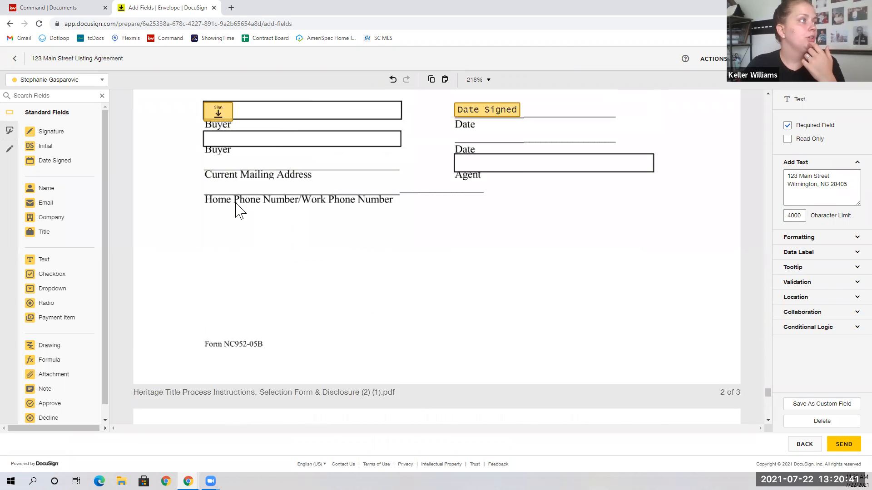
{"action": "left_click_drag", "start_coordinate": [188, 173], "coordinate": [516, 221]}
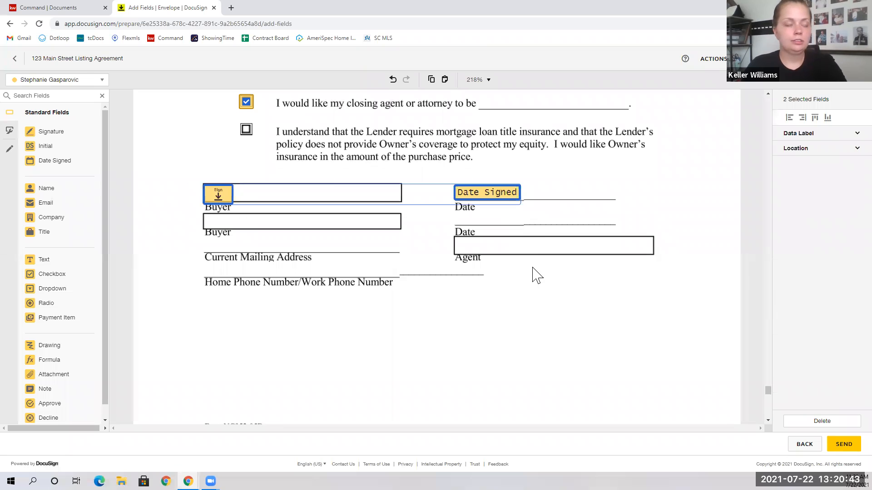
{"action": "scroll", "coordinate": [418, 336], "scroll_direction": "down", "scroll_amount": 3}
{"action": "scroll", "coordinate": [418, 336], "scroll_direction": "down", "scroll_amount": 10}
{"action": "key", "text": "ctrl+v"}
{"action": "mouse_move", "coordinate": [218, 233]}
{"action": "left_mouse_down"}
{"action": "mouse_move", "coordinate": [241, 317]}
{"action": "mouse_move", "coordinate": [239, 363]}
{"action": "mouse_move", "coordinate": [222, 375]}
{"action": "left_mouse_up"}
{"action": "left_click", "coordinate": [497, 316]}
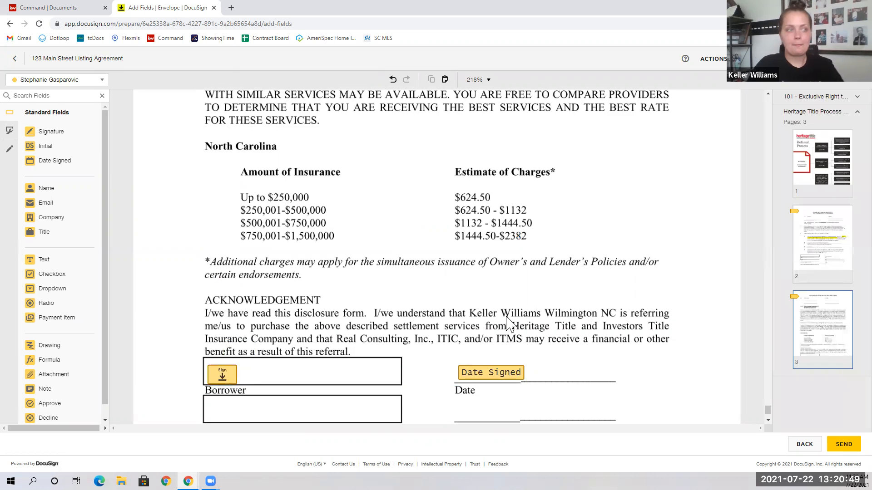
Collapse the Heritage Title thumbnails and return to the listing agreement.
{"action": "scroll", "coordinate": [674, 282], "scroll_direction": "up", "scroll_amount": 4}
{"action": "scroll", "coordinate": [674, 282], "scroll_direction": "up", "scroll_amount": 10}
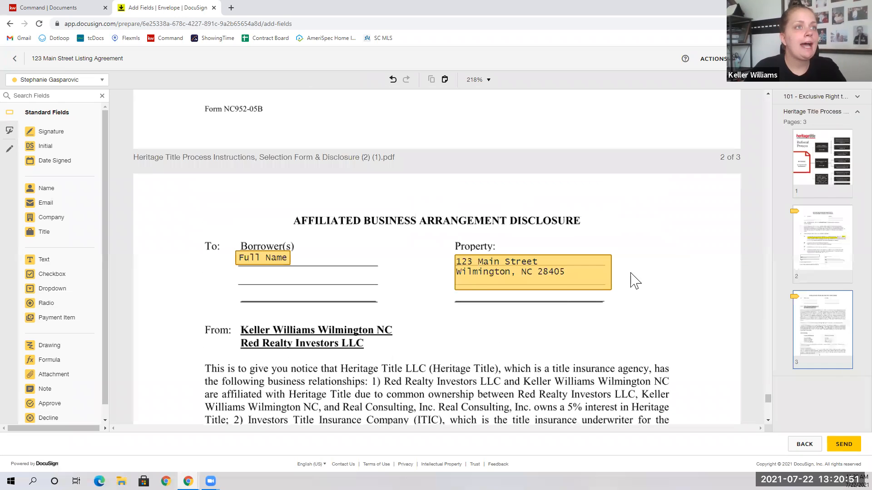
{"action": "left_click", "coordinate": [806, 114]}
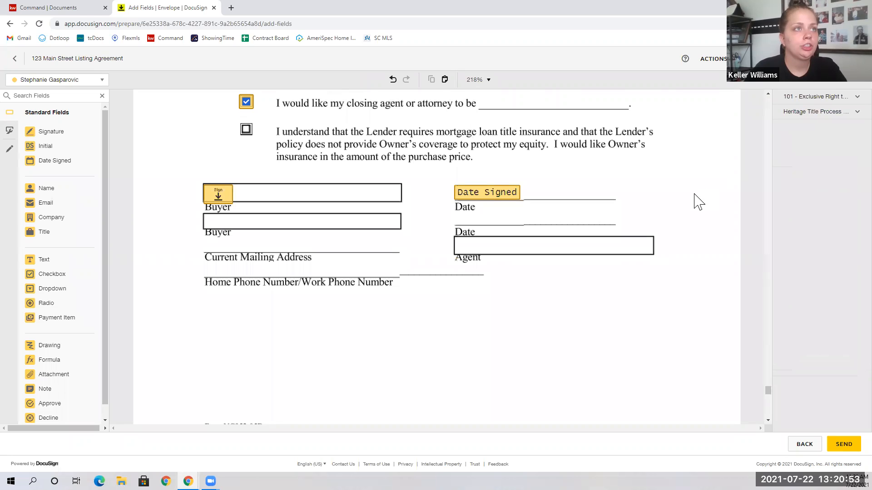
{"action": "scroll", "coordinate": [712, 219], "scroll_direction": "up", "scroll_amount": 13}
{"action": "left_click_drag", "start_coordinate": [767, 380], "coordinate": [771, 89]}
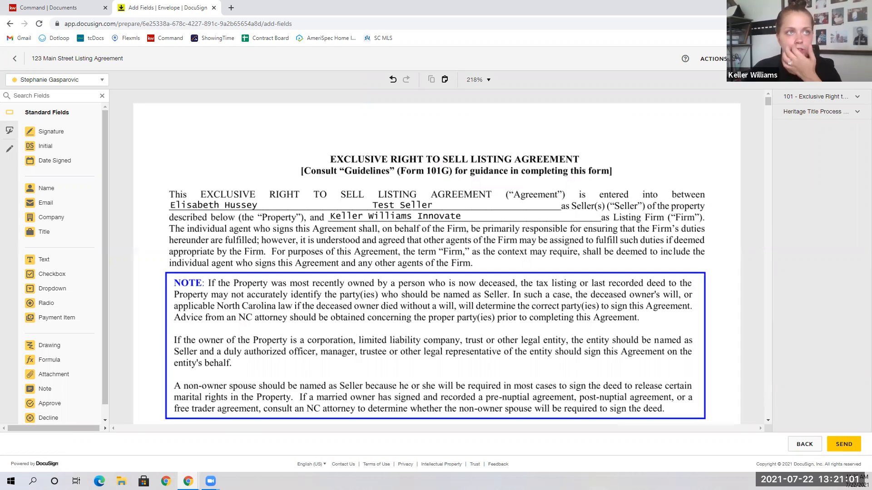
Preview the envelope as the listing agent, start the walkthrough to the first Initial field, then switch to mobile view.
{"action": "left_click", "coordinate": [785, 58]}
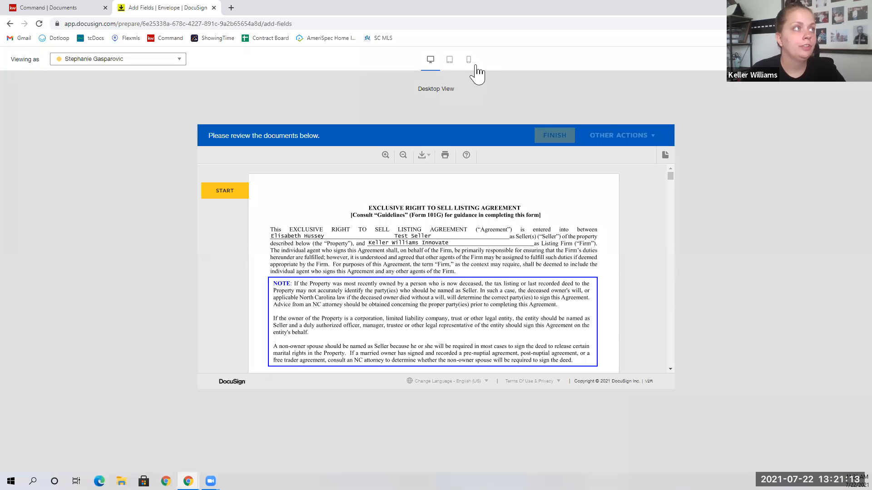
{"action": "scroll", "coordinate": [454, 190], "scroll_direction": "down", "scroll_amount": 10}
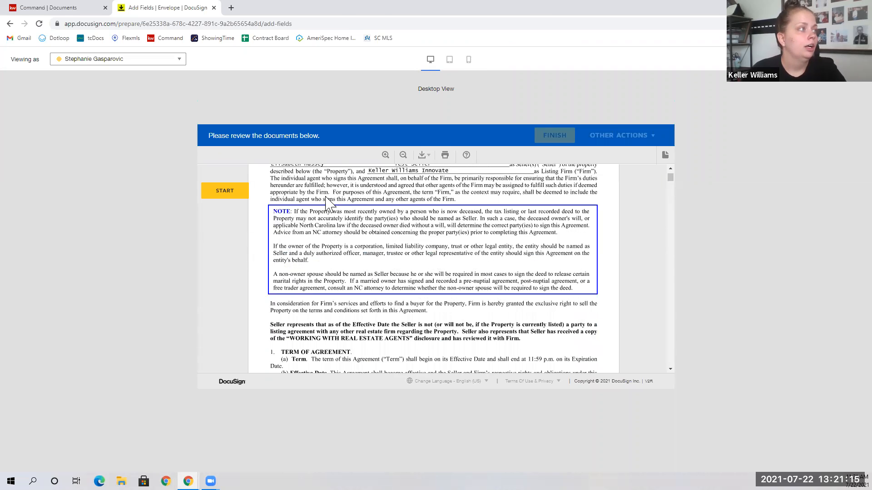
{"action": "scroll", "coordinate": [463, 187], "scroll_direction": "up", "scroll_amount": 10}
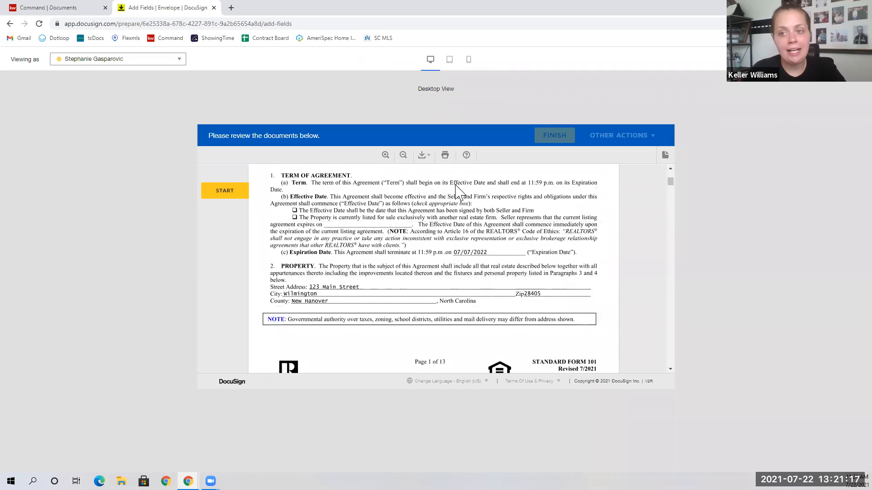
{"action": "left_click", "coordinate": [225, 191]}
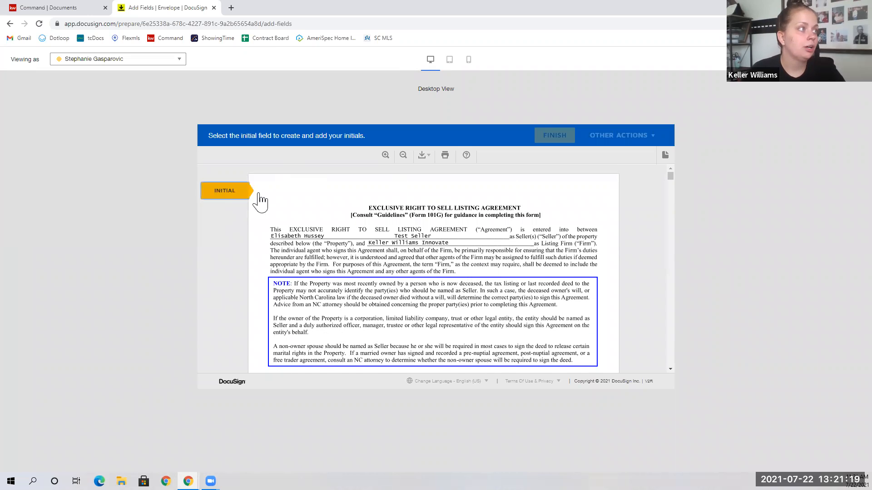
{"action": "left_click", "coordinate": [382, 270]}
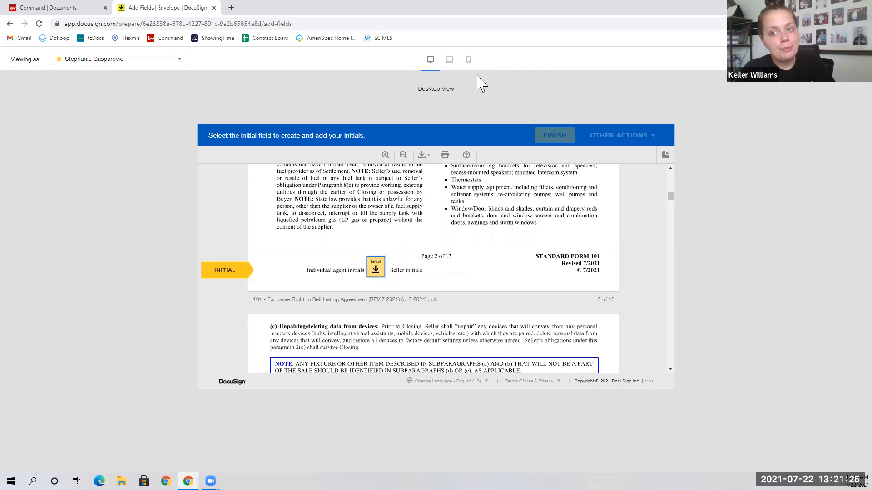
{"action": "left_click", "coordinate": [469, 62]}
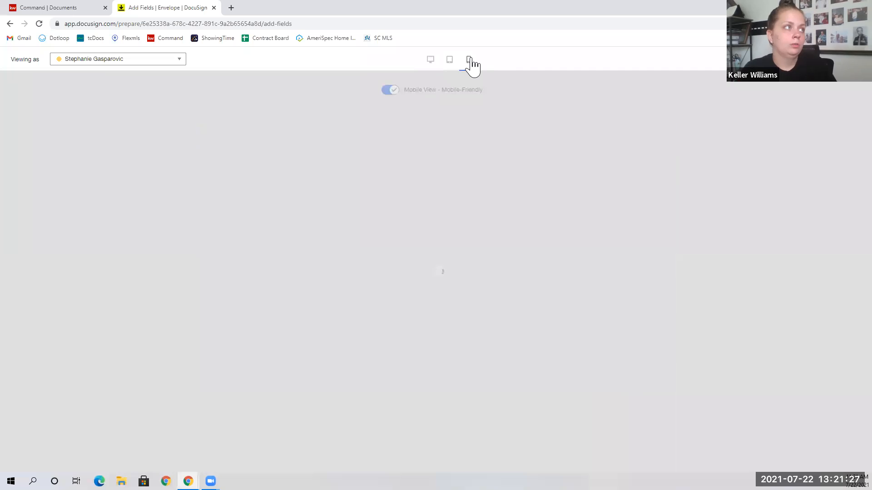
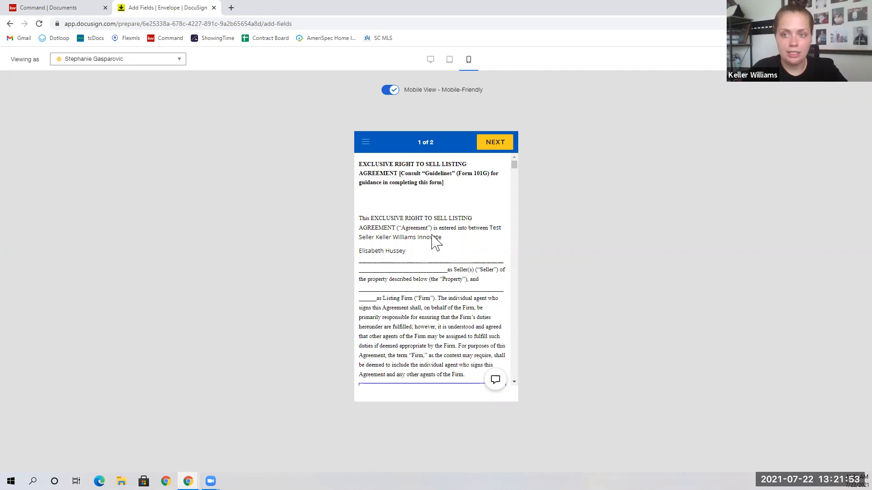
Scroll the phone-sized preview down to the page 1 initials field, then close the preview.
{"action": "scroll", "coordinate": [404, 304], "scroll_direction": "down", "scroll_amount": 5}
{"action": "scroll", "coordinate": [404, 304], "scroll_direction": "down", "scroll_amount": 10}
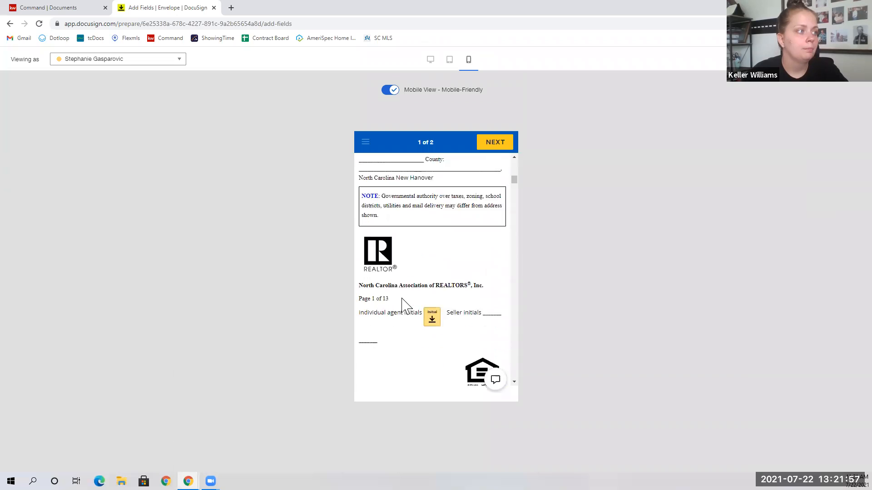
{"action": "scroll", "coordinate": [404, 304], "scroll_direction": "down", "scroll_amount": 1}
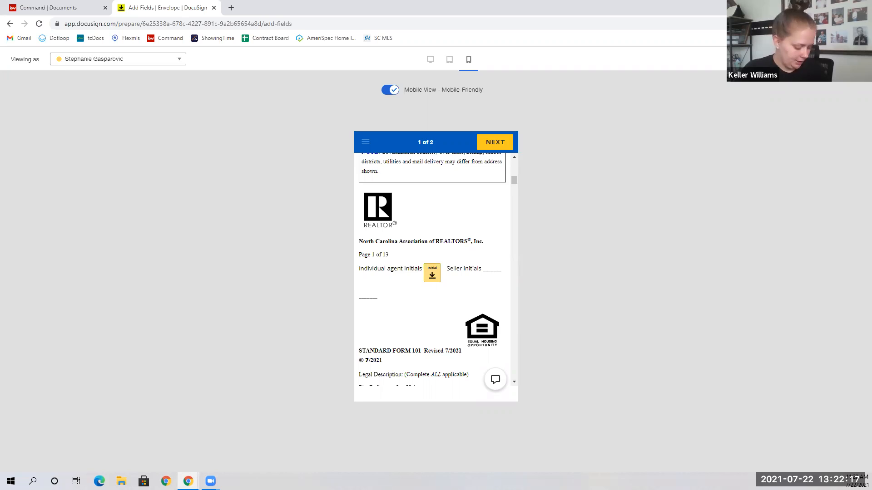
{"action": "left_click", "coordinate": [857, 59]}
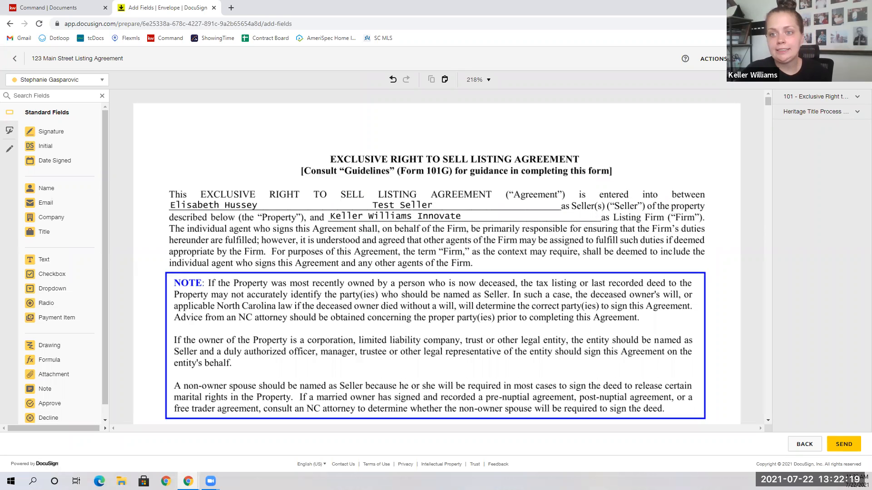
Send the envelope and open the 123 Main Street Listing Agreement card's details.
{"action": "left_click", "coordinate": [843, 444]}
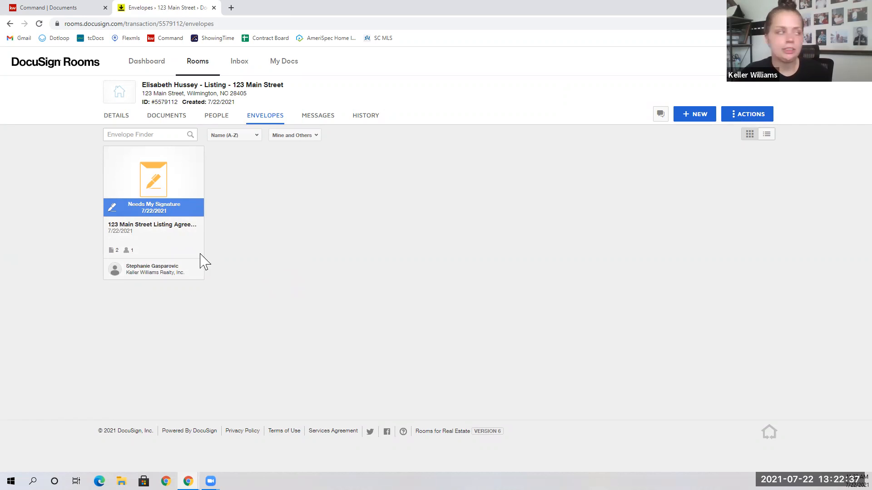
{"action": "left_click", "coordinate": [177, 227]}
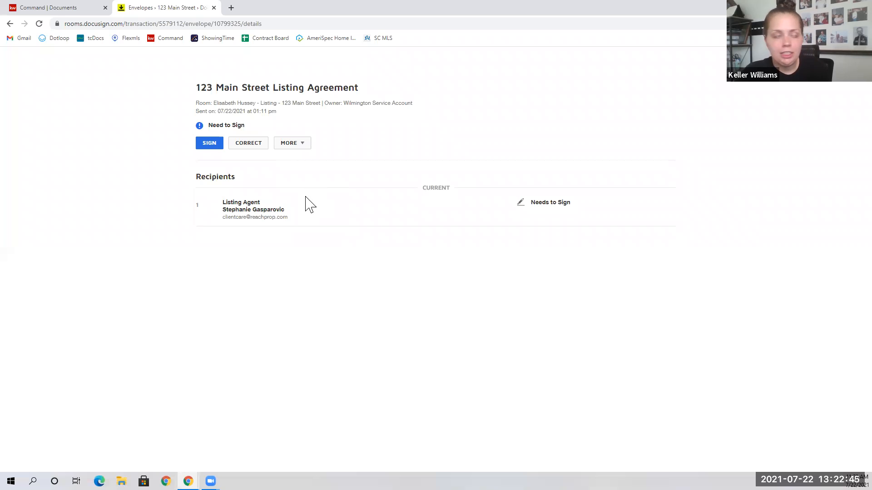
{"action": "left_click", "coordinate": [267, 146]}
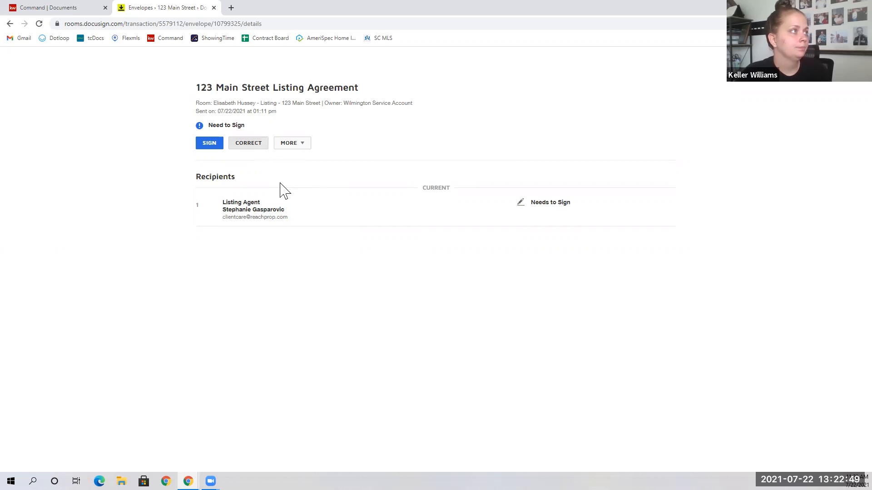
{"action": "scroll", "coordinate": [273, 271], "scroll_direction": "down", "scroll_amount": 1}
{"action": "scroll", "coordinate": [273, 271], "scroll_direction": "down", "scroll_amount": 2}
{"action": "left_click", "coordinate": [163, 369]}
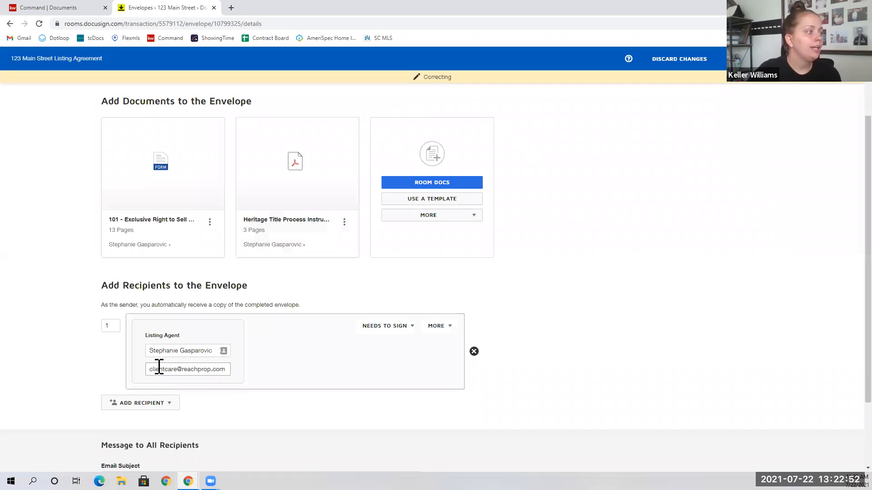
{"action": "left_click", "coordinate": [223, 360]}
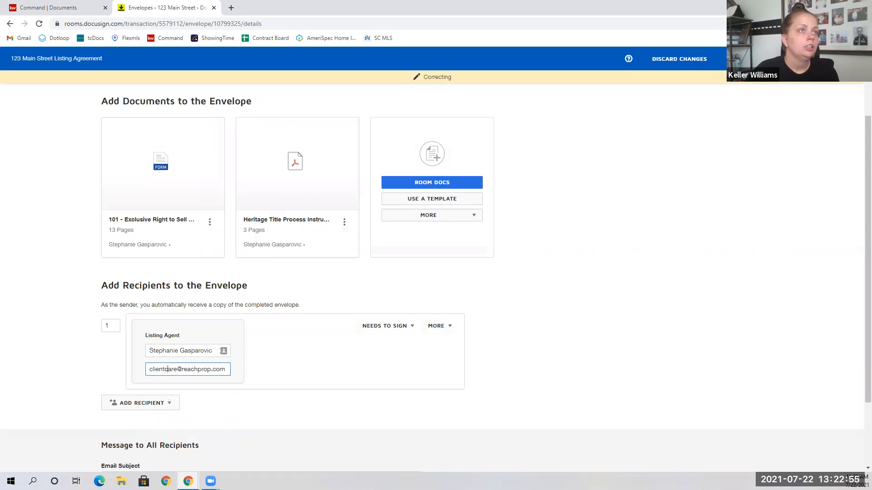
{"action": "left_click", "coordinate": [800, 59]}
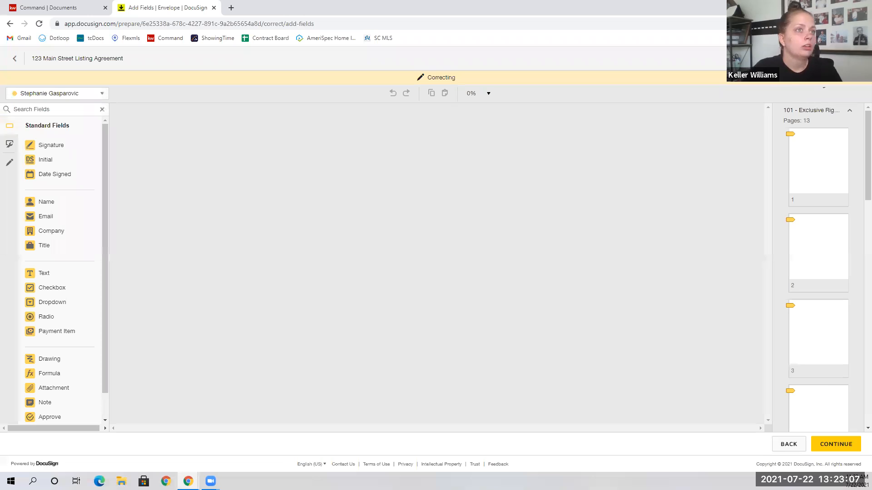
Move page 1's agent Initial field down onto the initials line and resend the correction.
{"action": "scroll", "coordinate": [361, 390], "scroll_direction": "down", "scroll_amount": 5}
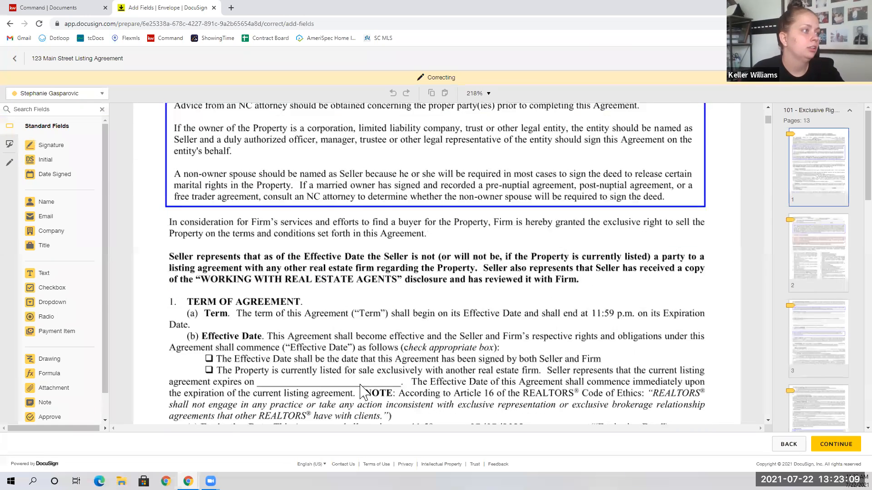
{"action": "scroll", "coordinate": [361, 390], "scroll_direction": "down", "scroll_amount": 5}
{"action": "left_click", "coordinate": [349, 333]}
{"action": "left_click_drag", "start_coordinate": [349, 336], "coordinate": [349, 339]}
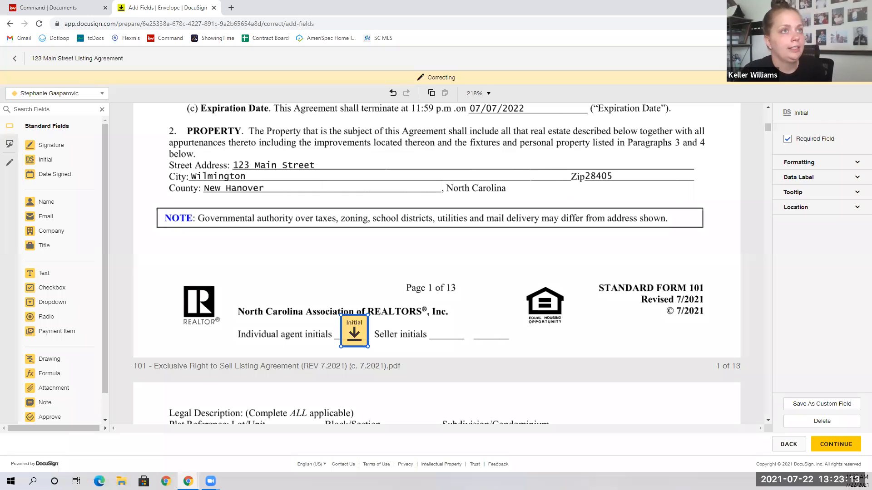
{"action": "left_click", "coordinate": [714, 57]}
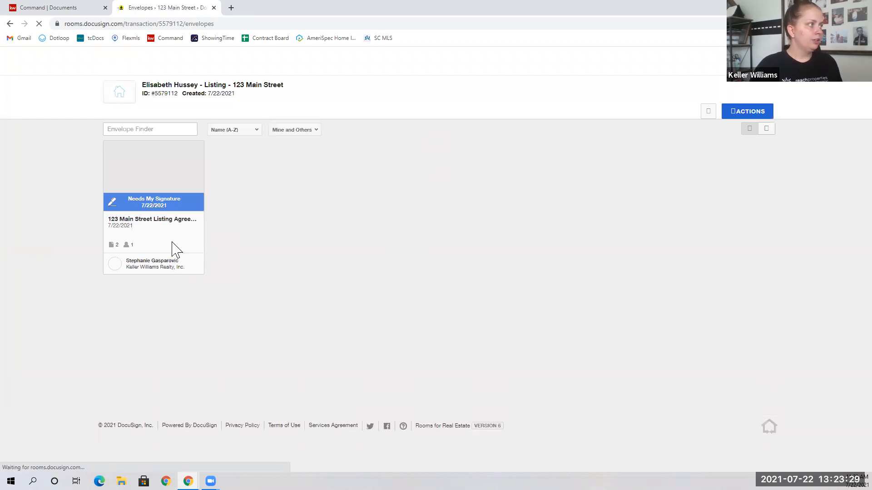
Open the listing agreement envelope, agree to sign as listing agent, and jump to the first field.
{"action": "left_click", "coordinate": [160, 218]}
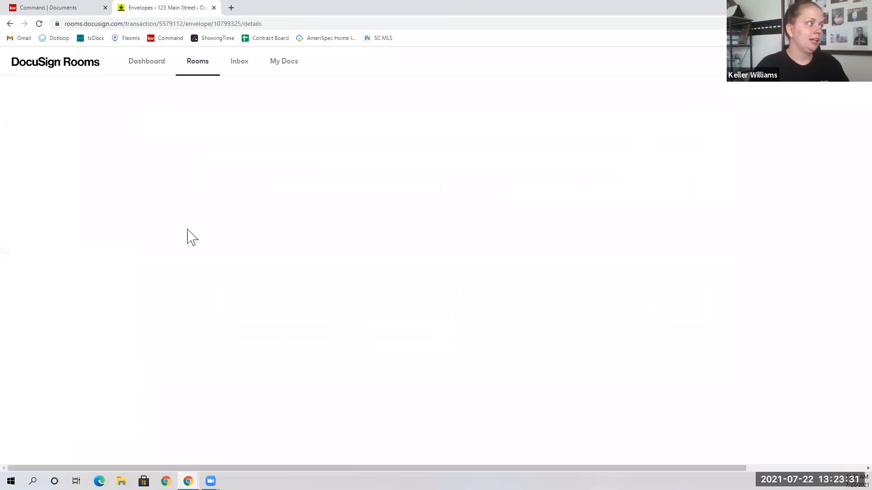
{"action": "left_click", "coordinate": [212, 145]}
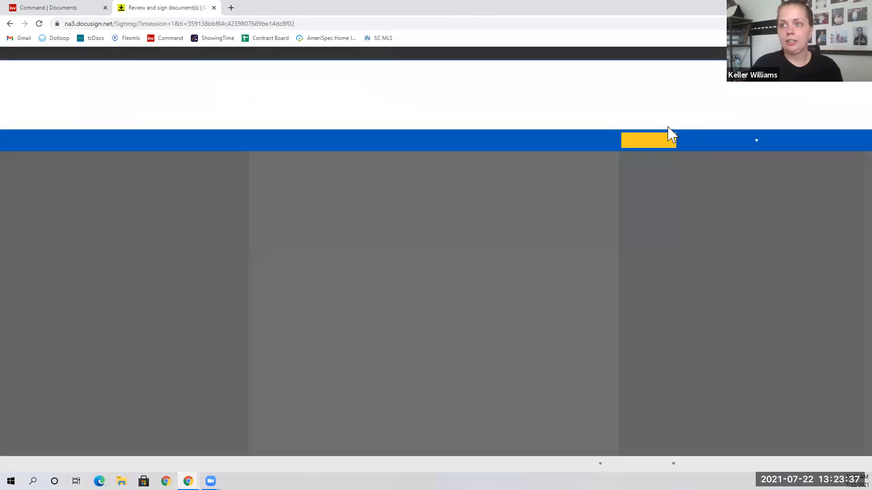
{"action": "left_click", "coordinate": [647, 142]}
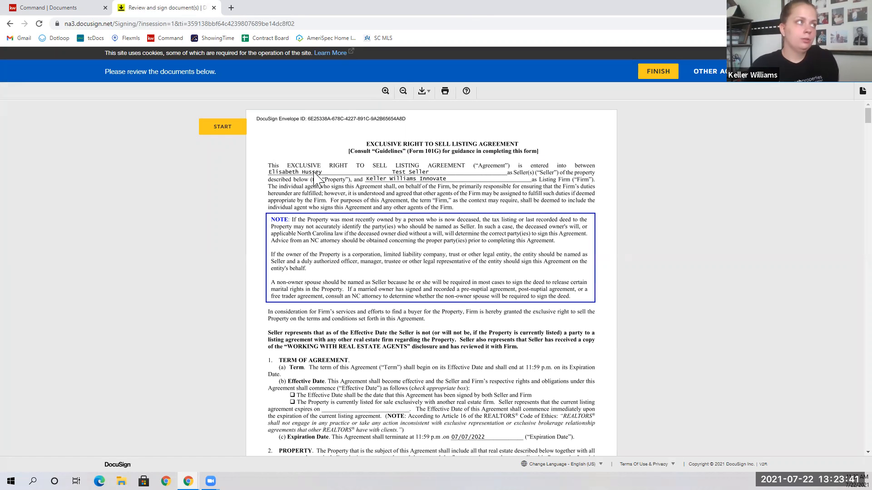
{"action": "left_click", "coordinate": [222, 127]}
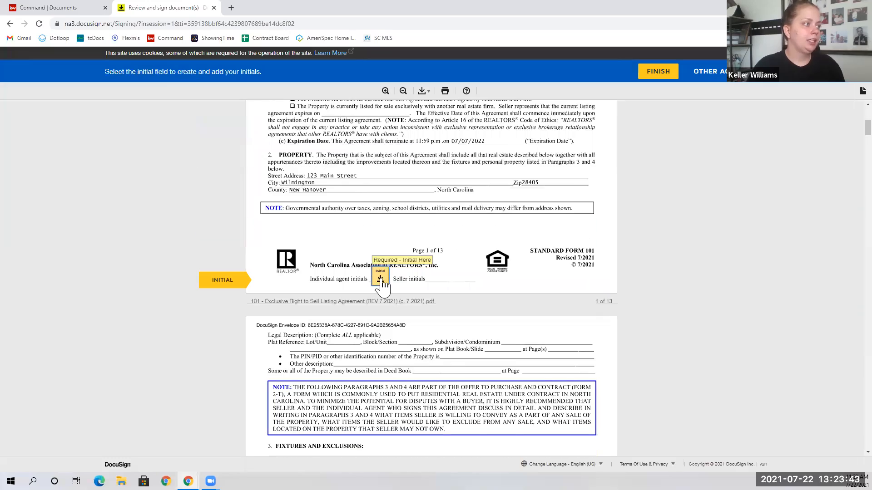
Initial the agent-initials line on each page of the listing agreement.
{"action": "left_click", "coordinate": [380, 277]}
{"action": "left_click", "coordinate": [381, 280]}
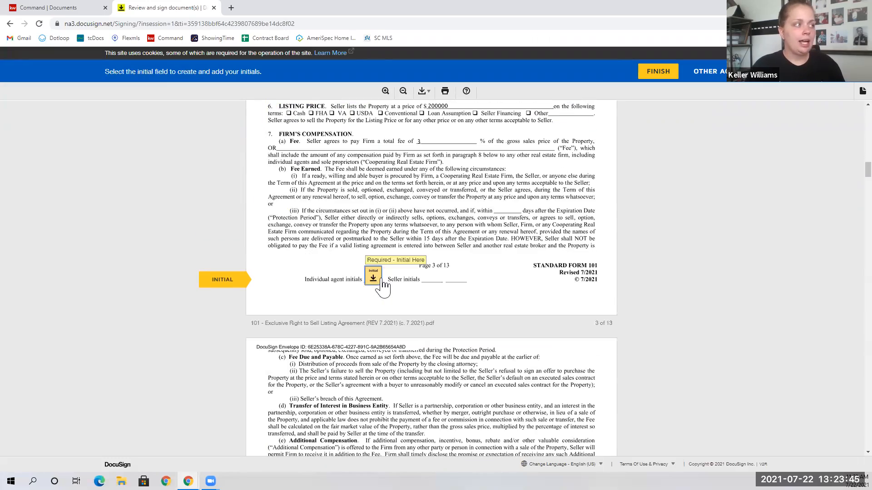
{"action": "left_click", "coordinate": [381, 280]}
{"action": "left_click", "coordinate": [382, 283]}
{"action": "left_click", "coordinate": [381, 285]}
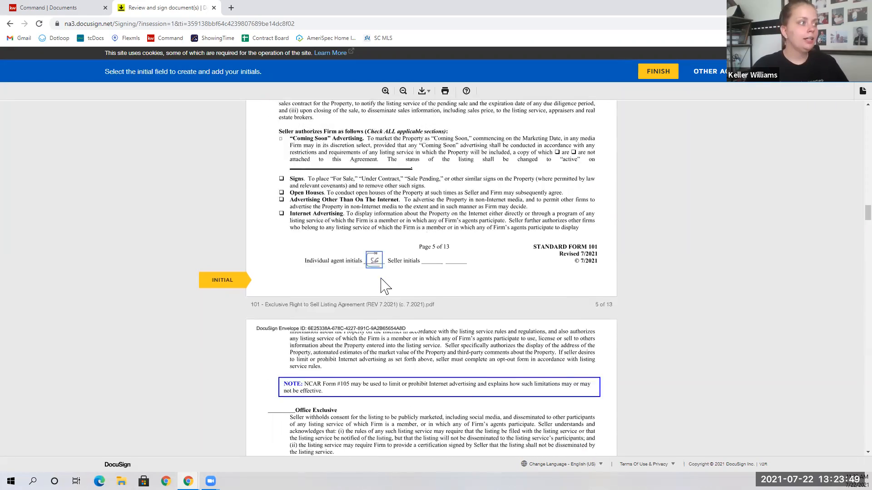
{"action": "left_click", "coordinate": [381, 285]}
{"action": "left_click", "coordinate": [382, 286]}
{"action": "left_click", "coordinate": [381, 282]}
{"action": "left_click", "coordinate": [383, 285]}
{"action": "left_click", "coordinate": [382, 284]}
{"action": "left_click", "coordinate": [379, 284]}
{"action": "left_click", "coordinate": [377, 282]}
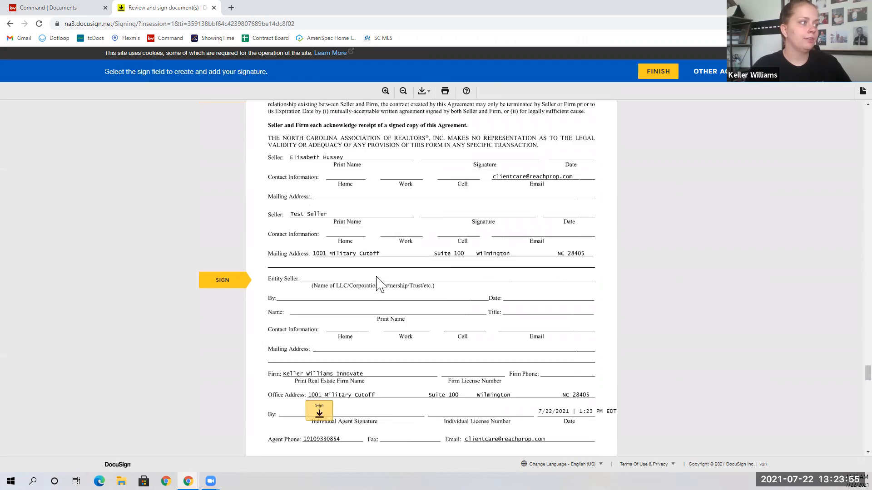
Sign the listing agreement and the Heritage Title disclosure's buyer and borrower lines, then finish.
{"action": "left_click", "coordinate": [327, 284]}
{"action": "scroll", "coordinate": [496, 274], "scroll_direction": "down", "scroll_amount": 6}
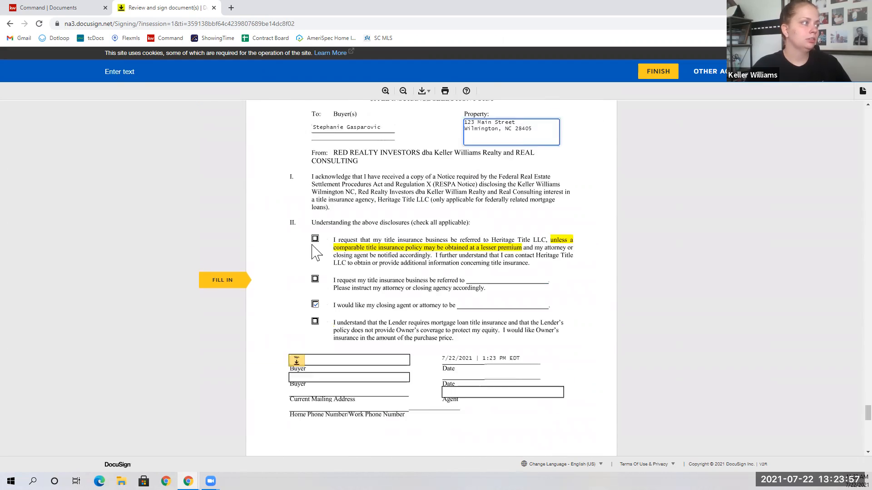
{"action": "left_click", "coordinate": [297, 235]}
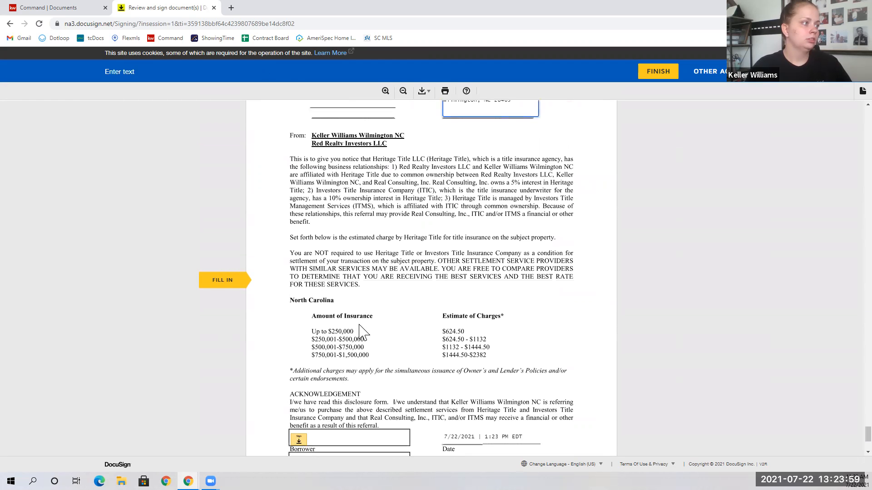
{"action": "left_click", "coordinate": [297, 437]}
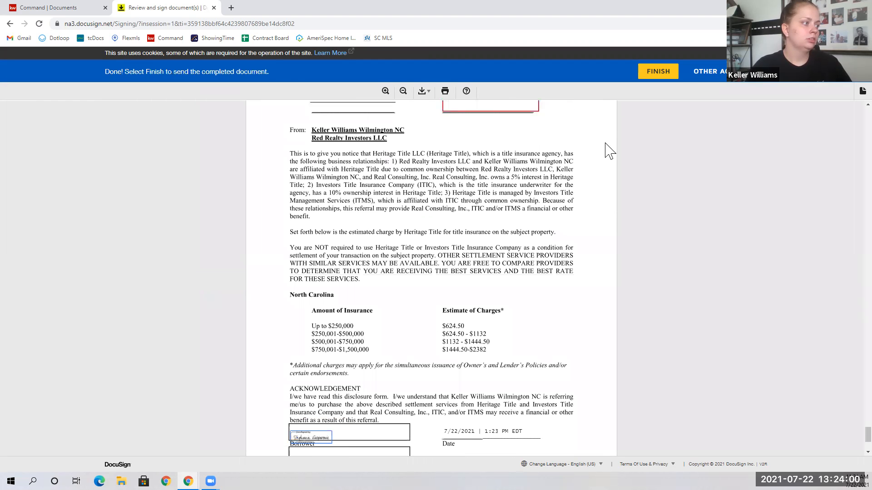
{"action": "left_click", "coordinate": [657, 75]}
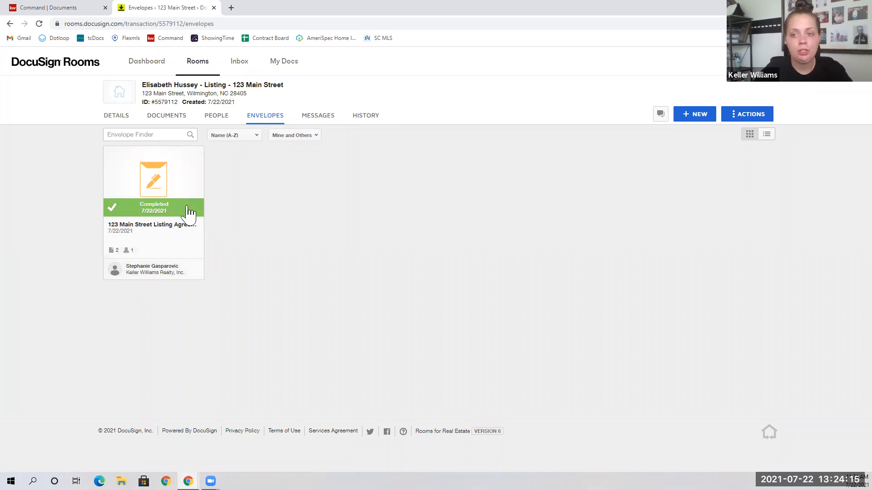
Open the Completed 123 Main Street Listing Agreement envelope to see the listing agent has signed.
{"action": "left_click", "coordinate": [159, 206]}
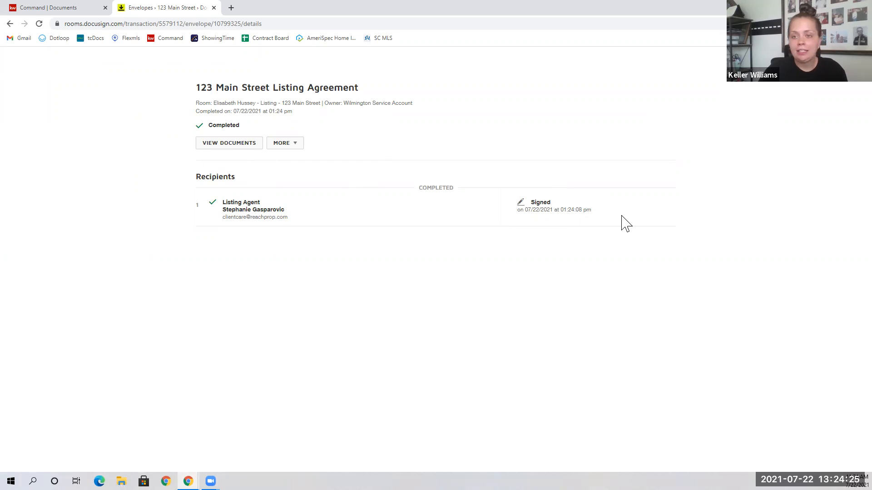
Open the signed 101 Exclusive Right to Sell Listing Agreement PDF, scroll through it, and close it.
{"action": "left_click", "coordinate": [238, 150]}
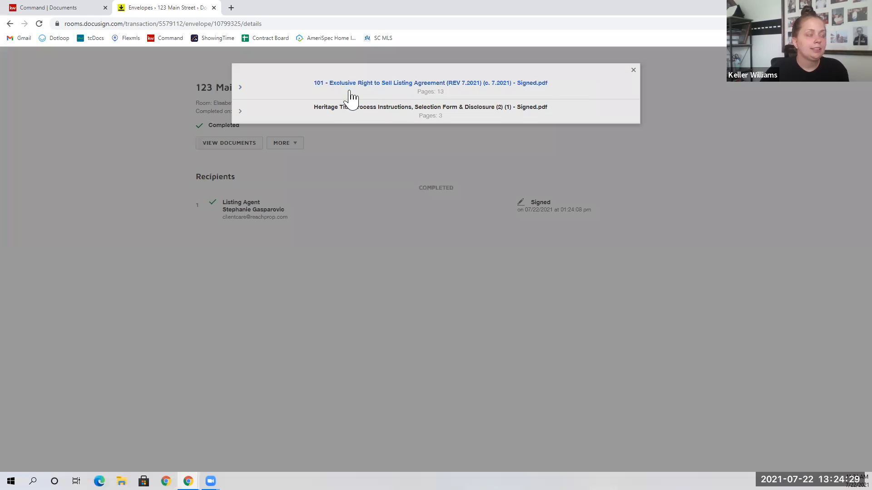
{"action": "left_click", "coordinate": [413, 97]}
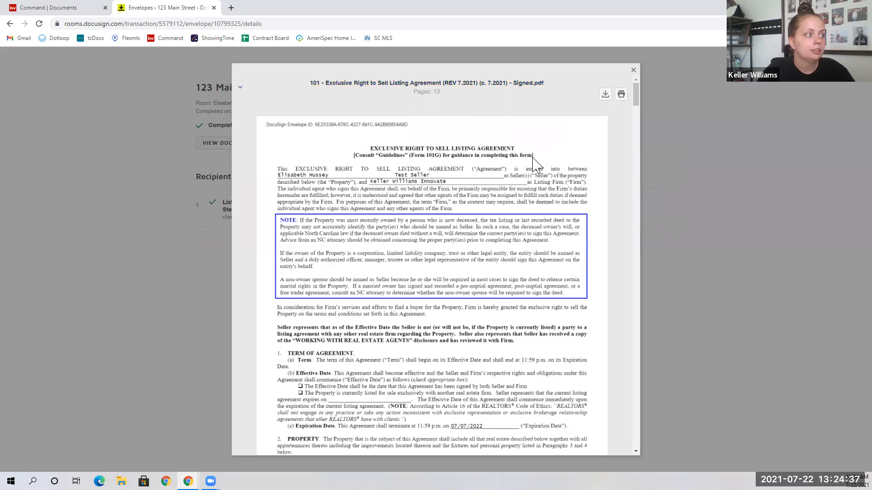
{"action": "scroll", "coordinate": [536, 164], "scroll_direction": "down", "scroll_amount": 2}
{"action": "scroll", "coordinate": [536, 164], "scroll_direction": "down", "scroll_amount": 10}
{"action": "scroll", "coordinate": [388, 193], "scroll_direction": "up", "scroll_amount": 4}
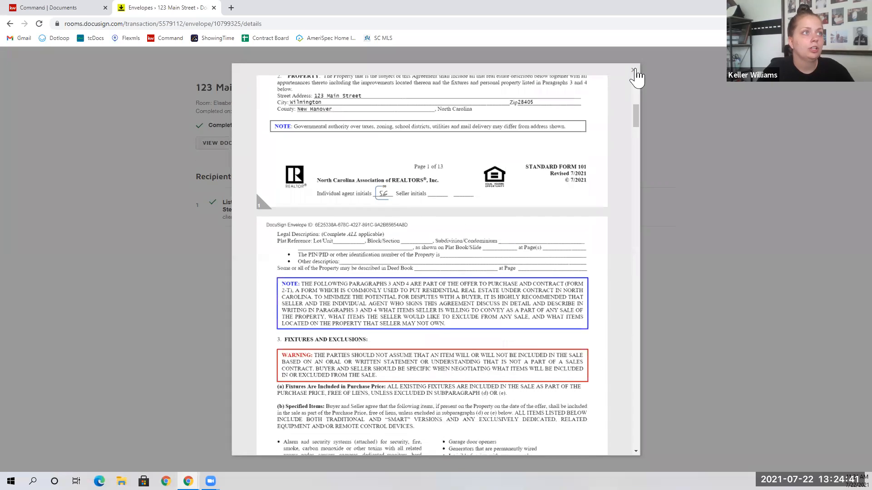
{"action": "left_click", "coordinate": [633, 70]}
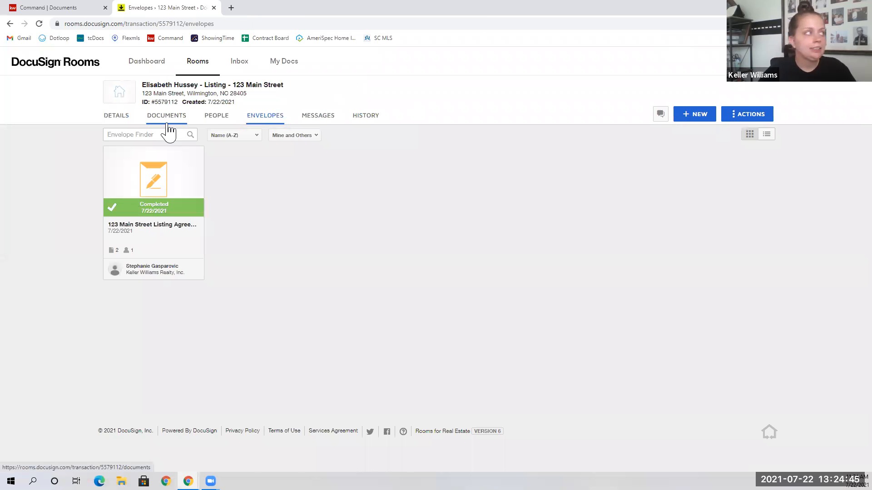
List the room's five documents, open the signed listing agreement, view its Actions, and close it.
{"action": "left_click", "coordinate": [167, 126]}
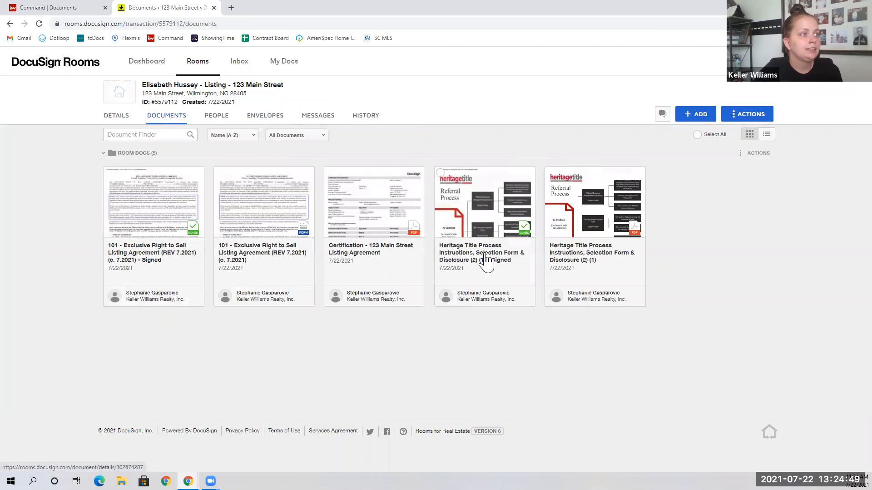
{"action": "left_click", "coordinate": [179, 251]}
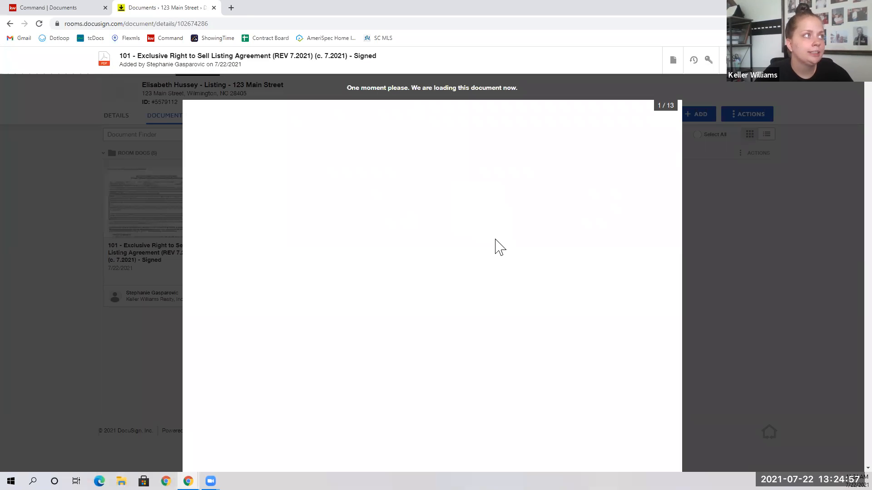
{"action": "scroll", "coordinate": [493, 255], "scroll_direction": "down", "scroll_amount": 9}
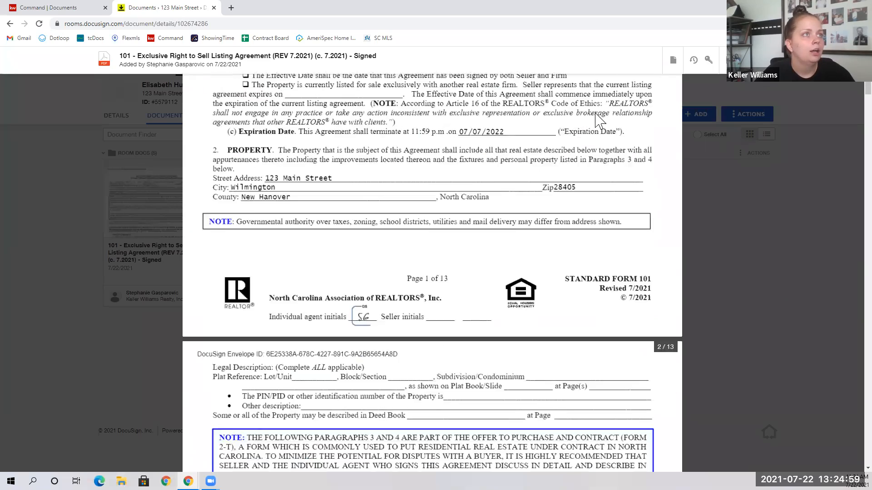
{"action": "scroll", "coordinate": [599, 121], "scroll_direction": "up", "scroll_amount": 7}
{"action": "left_click", "coordinate": [673, 67]}
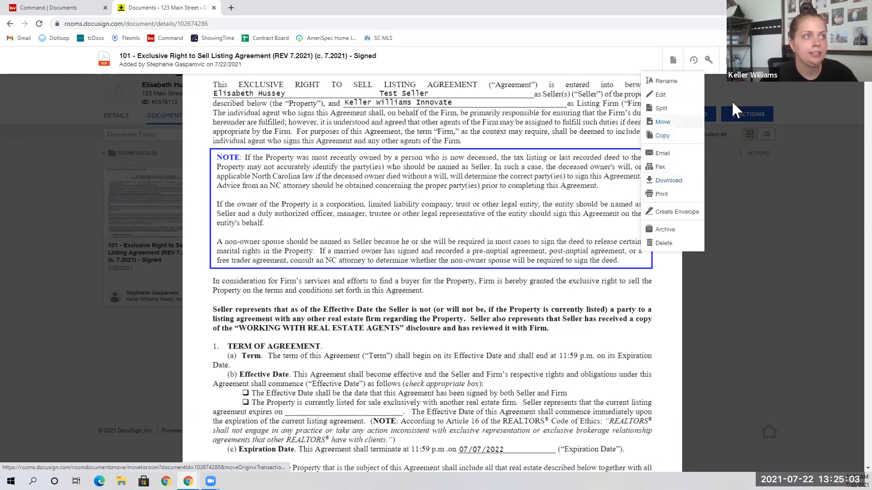
{"action": "left_click", "coordinate": [721, 153]}
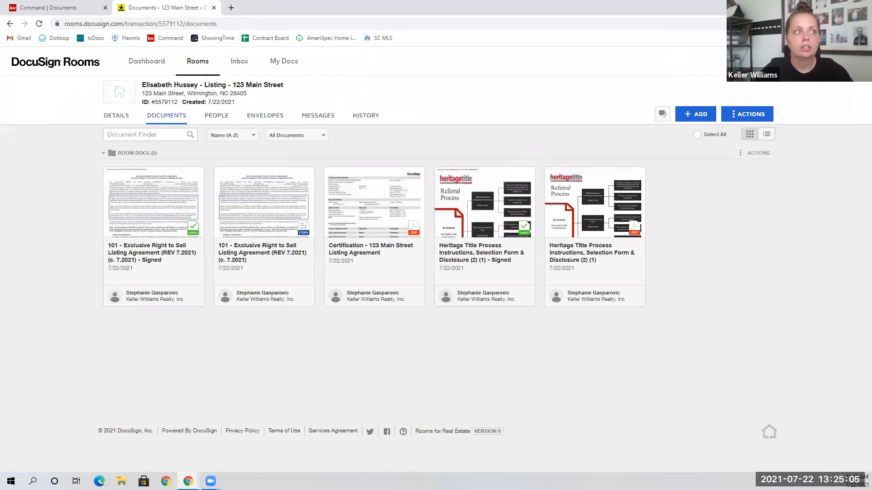